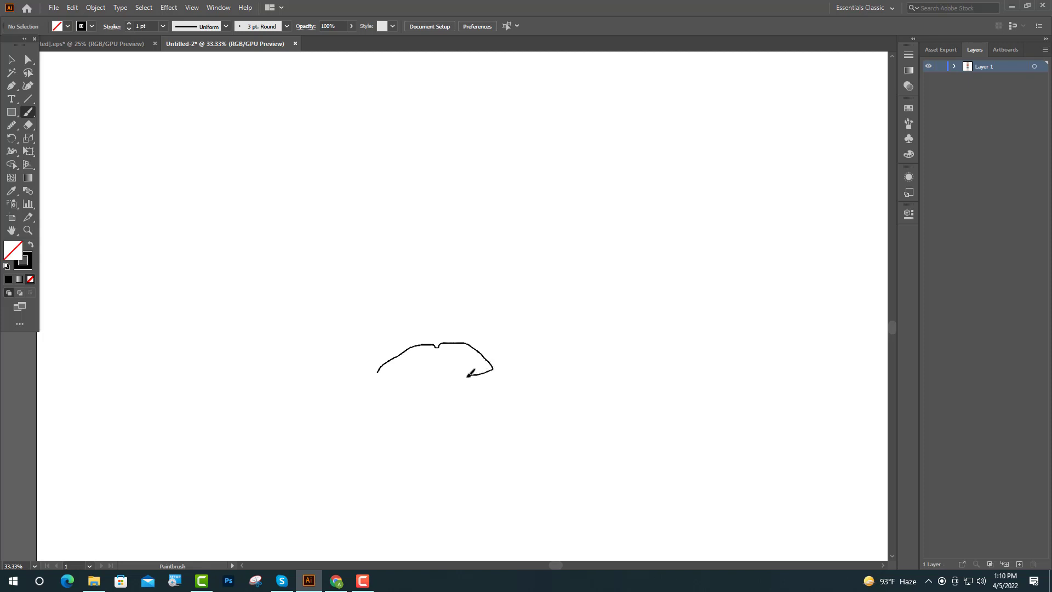
# - Draw a pair of lips freehand with the Paintbrush, with an upper lip, a curved mouth line and a rounded lower lip
pyautogui.moveTo(467, 376); pyautogui.dragTo(441, 379)
pyautogui.moveTo(384, 390); pyautogui.dragTo(392, 394)
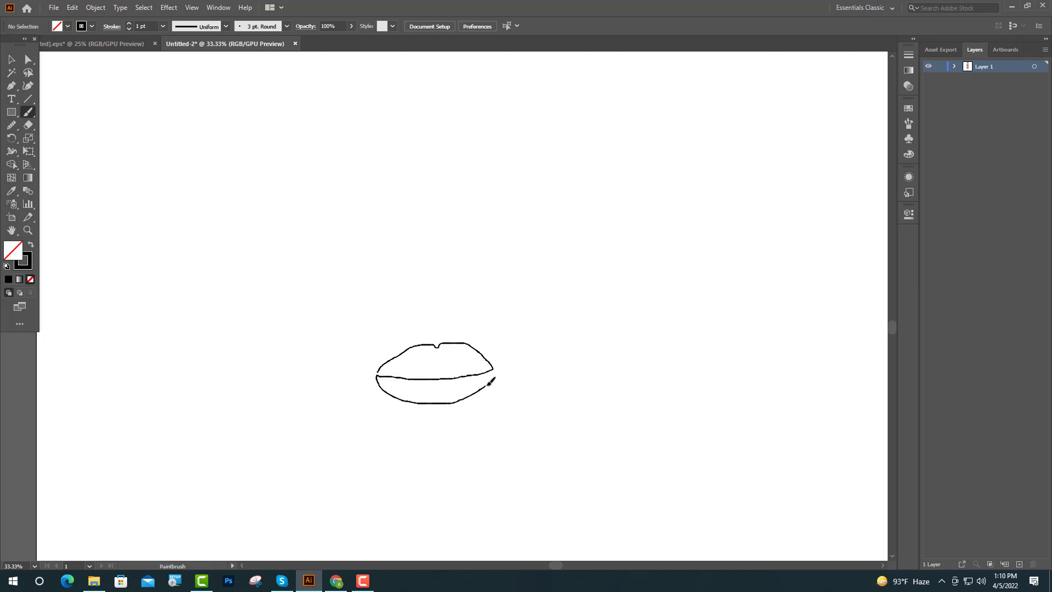
pyautogui.moveTo(495, 371); pyautogui.dragTo(497, 369)
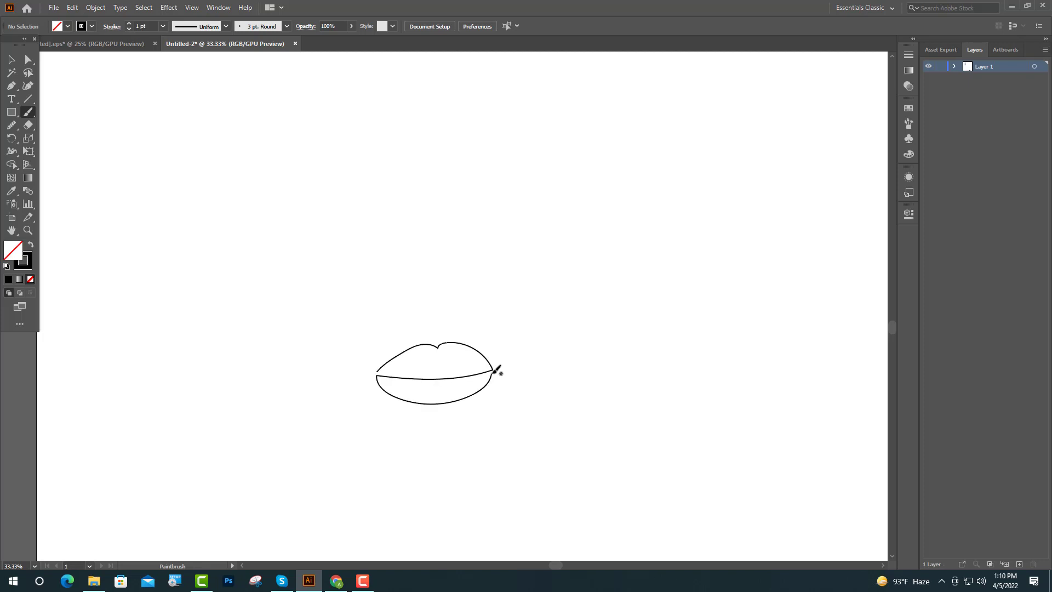
# - Reshape the curves on both sides of the upper lip's centre notch by swinging its anchor's two handles to the right
pyautogui.click(10, 59)
pyautogui.scroll(4, 482, 366)
pyautogui.click(287, 285)
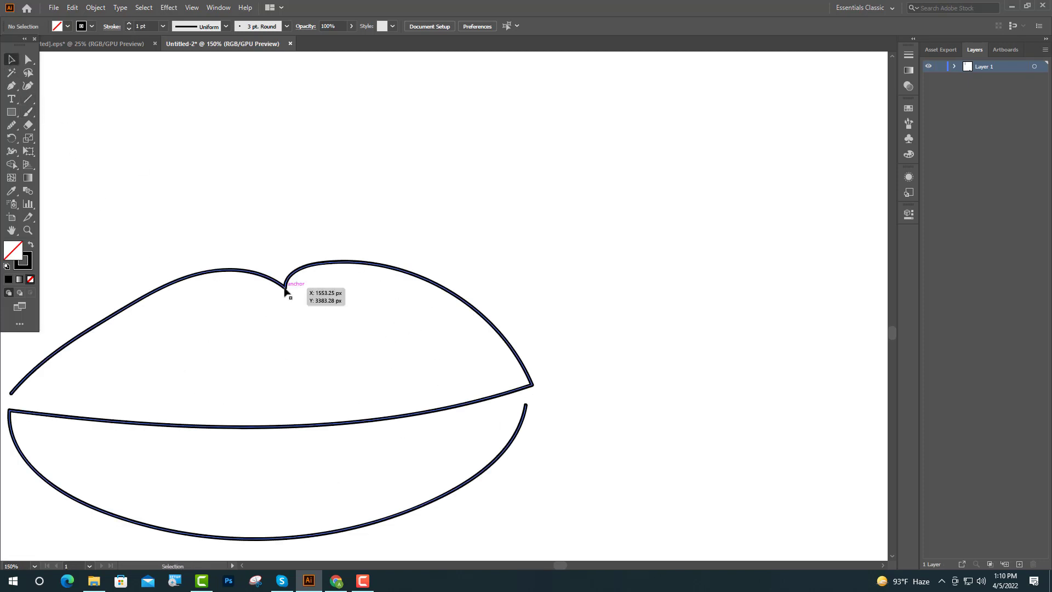
pyautogui.click(29, 59)
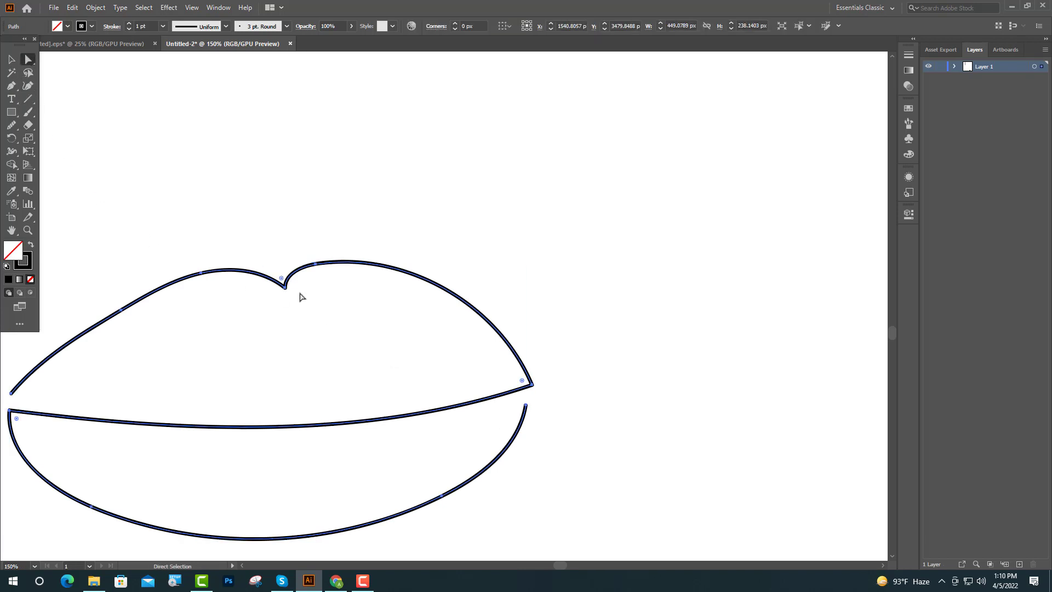
pyautogui.click(285, 286)
pyautogui.scroll(5, 285, 287)
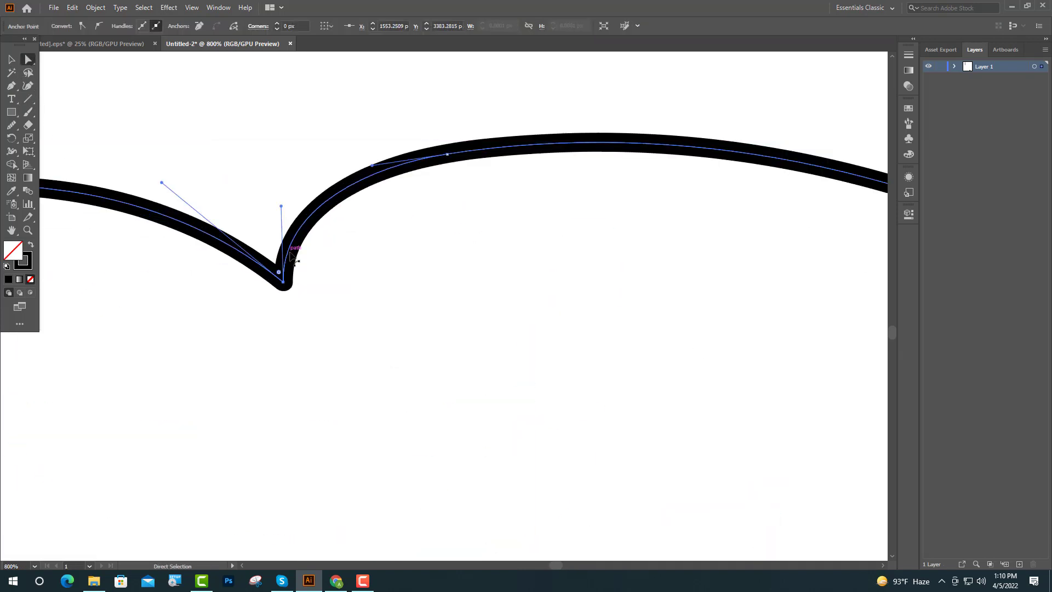
pyautogui.moveTo(281, 207); pyautogui.dragTo(315, 207)
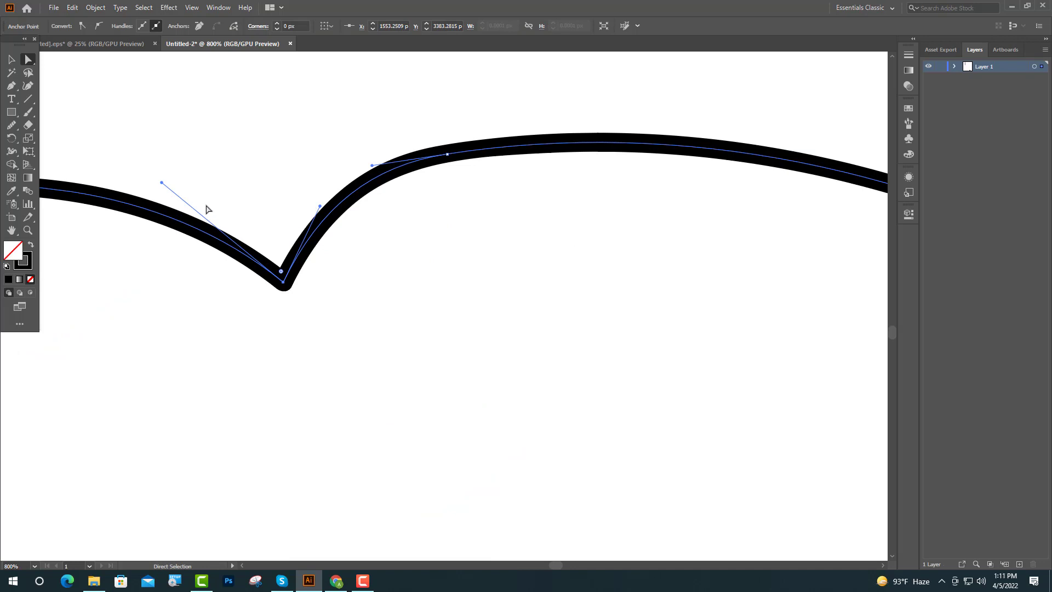
pyautogui.moveTo(162, 183); pyautogui.dragTo(195, 170)
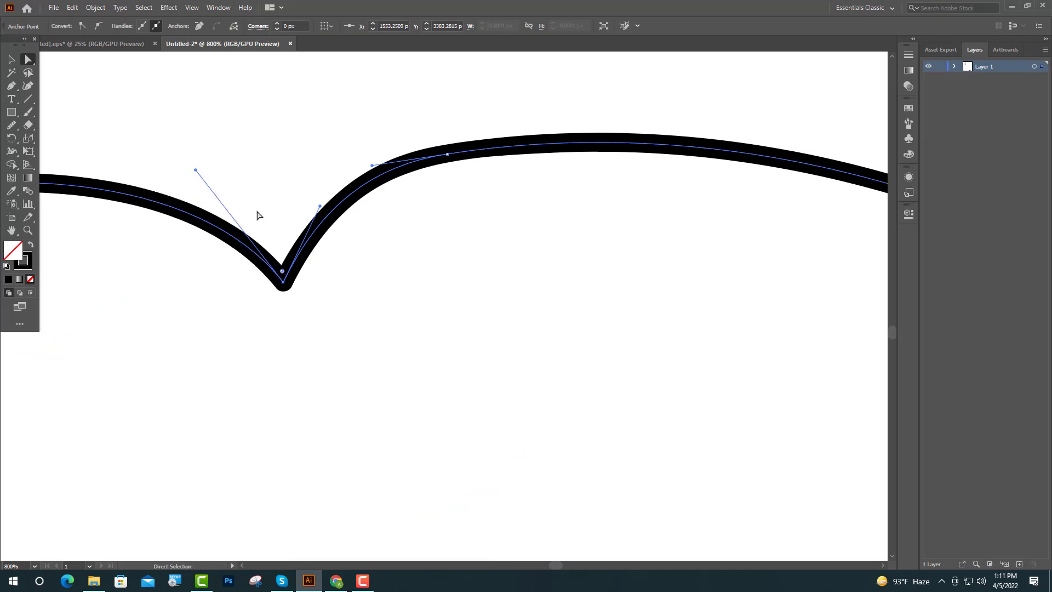
# - Select the anchors along the top edge of the upper lip and nudge them down to make the lip thinner
pyautogui.scroll(-3, 266, 218)
pyautogui.scroll(-3, 291, 245)
pyautogui.scroll(2, 157, 263)
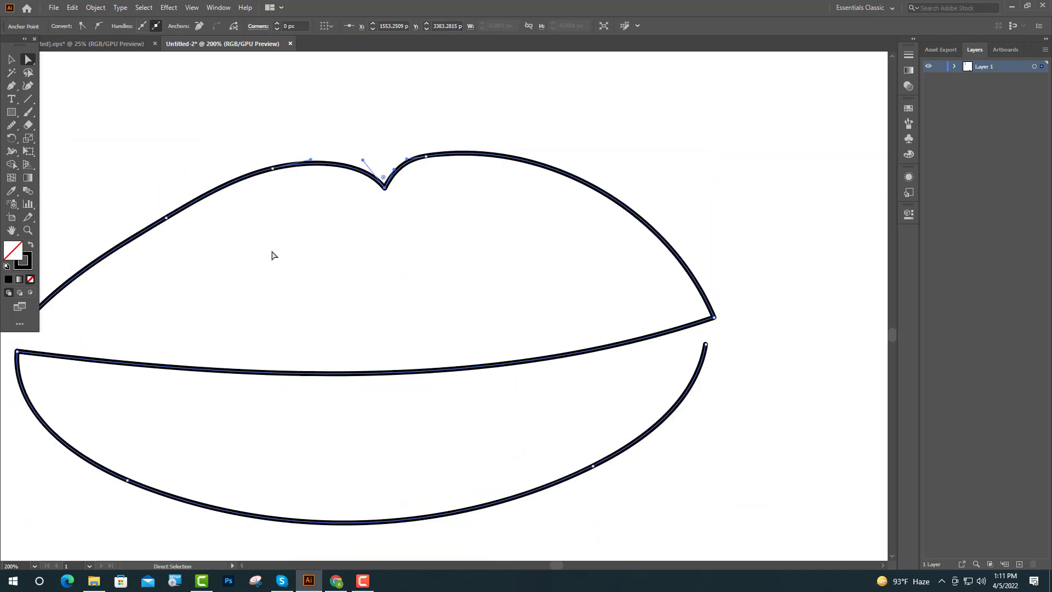
pyautogui.scroll(-4, 290, 251)
pyautogui.scroll(4, 225, 267)
pyautogui.scroll(-1, 623, 155)
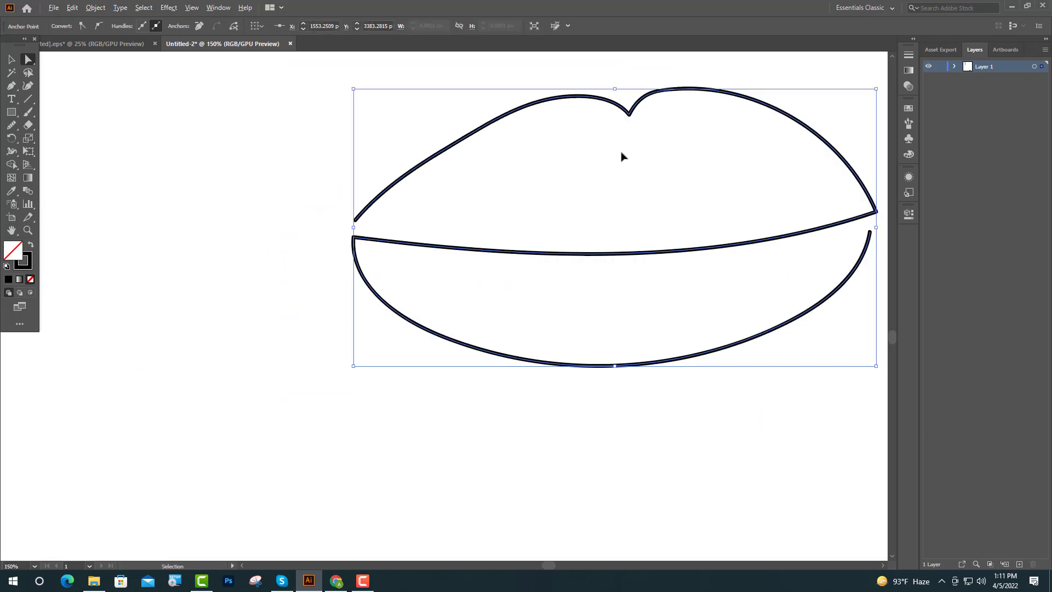
pyautogui.scroll(1, 614, 129)
pyautogui.click(621, 109)
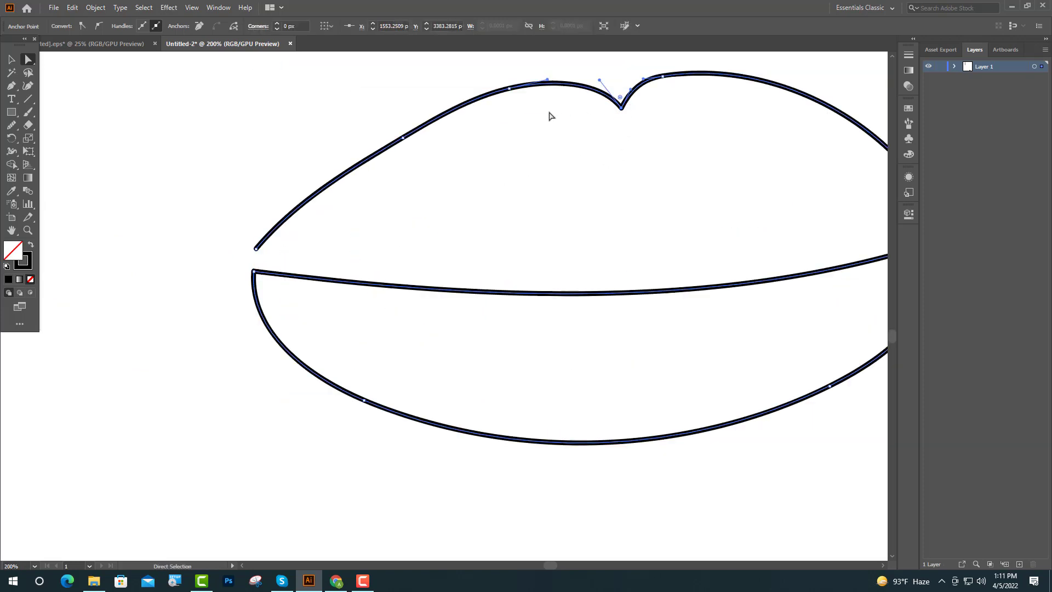
pyautogui.keyDown('shift'); pyautogui.click(509, 88); pyautogui.keyUp('shift')
pyautogui.keyDown('shift'); pyautogui.click(663, 76); pyautogui.keyUp('shift')
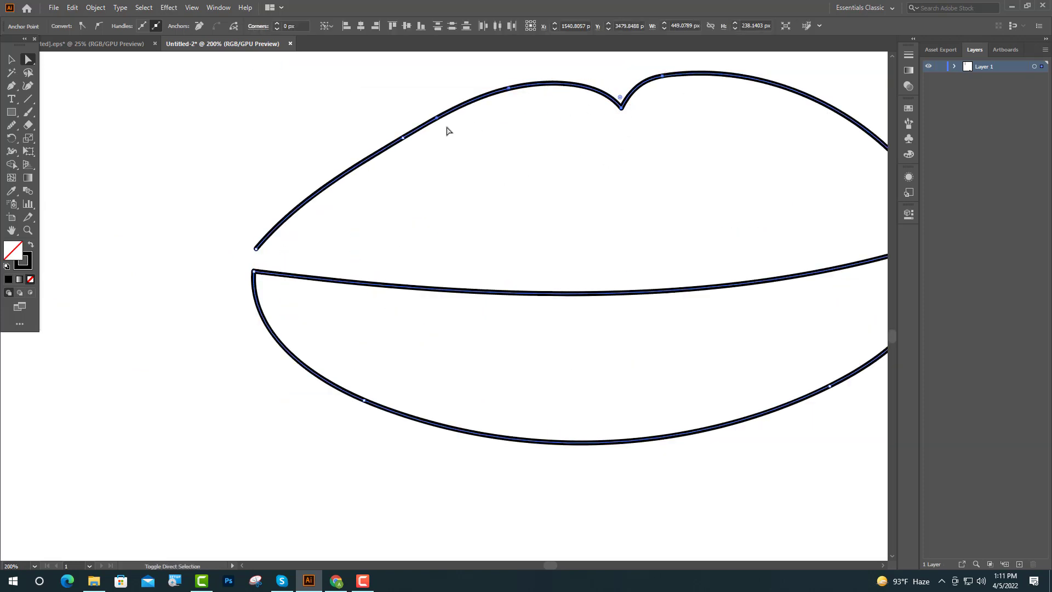
pyautogui.keyDown('shift'); pyautogui.click(403, 138); pyautogui.keyUp('shift')
pyautogui.scroll(-3, 616, 164)
pyautogui.scroll(3, 643, 164)
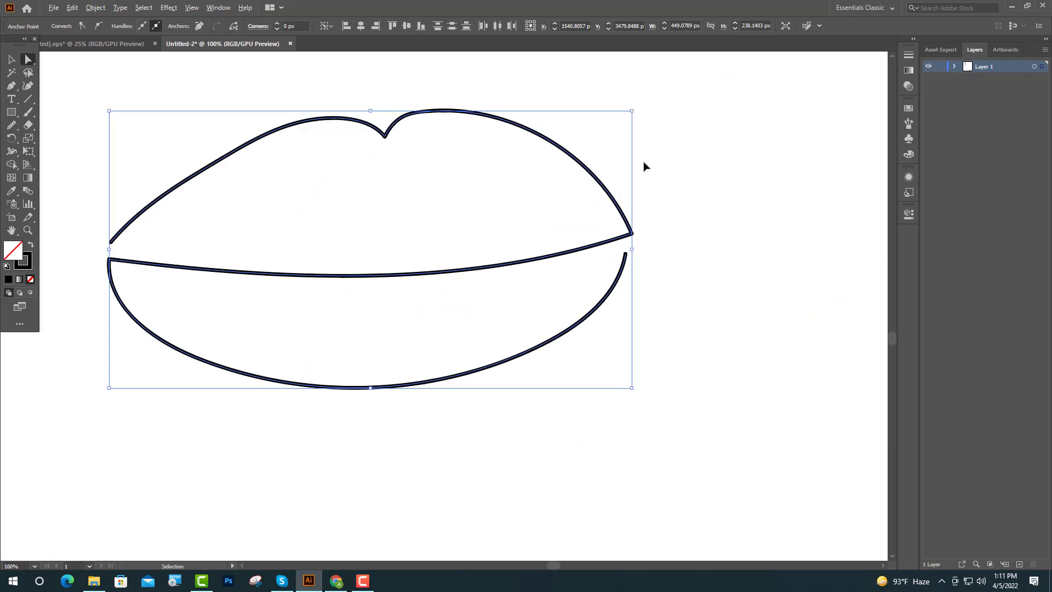
pyautogui.press('Down')
pyautogui.press('Down')
pyautogui.press('Down')
pyautogui.press('Down')
pyautogui.press('Down')
pyautogui.press('Down')
pyautogui.press('Down')
pyautogui.press('Down')
pyautogui.press('Down')
pyautogui.press('Down')
pyautogui.press('Down')
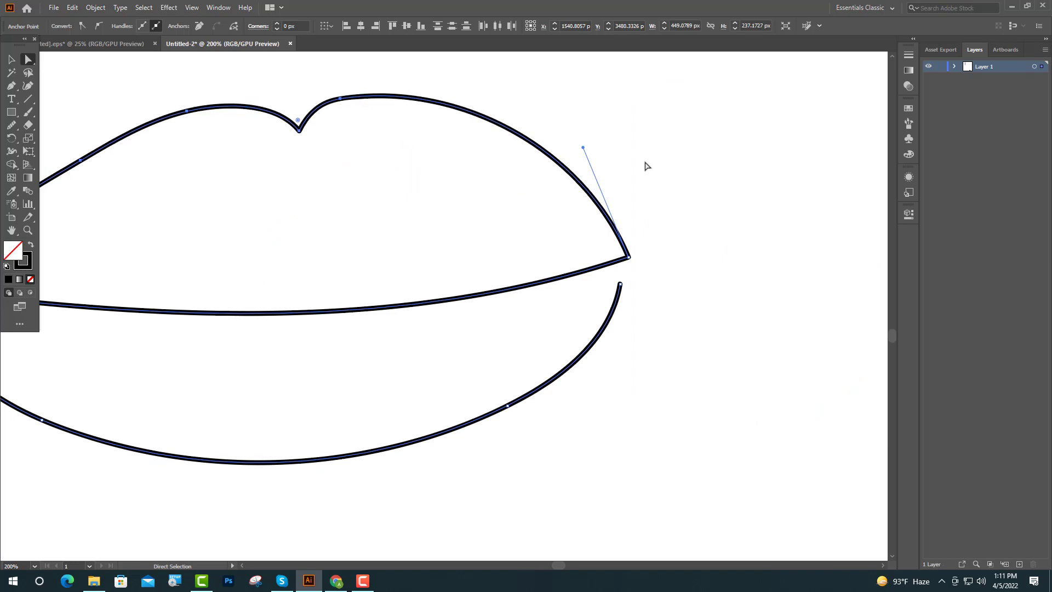
pyautogui.press('Down')
pyautogui.press('Down')
pyautogui.press('Down')
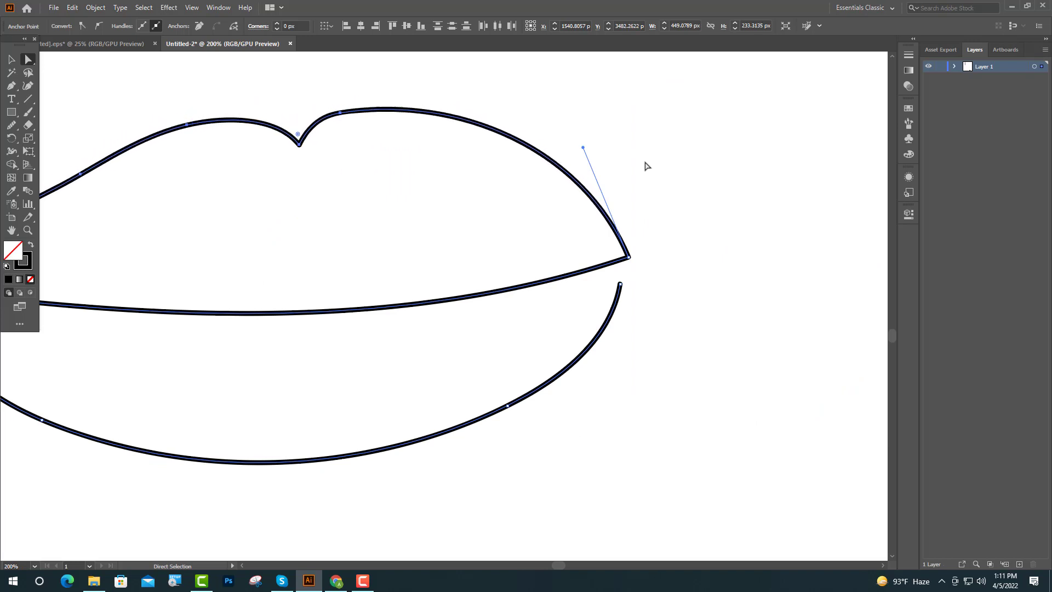
pyautogui.hotkey('ctrl', '1')
pyautogui.hotkey('ctrl', '+')
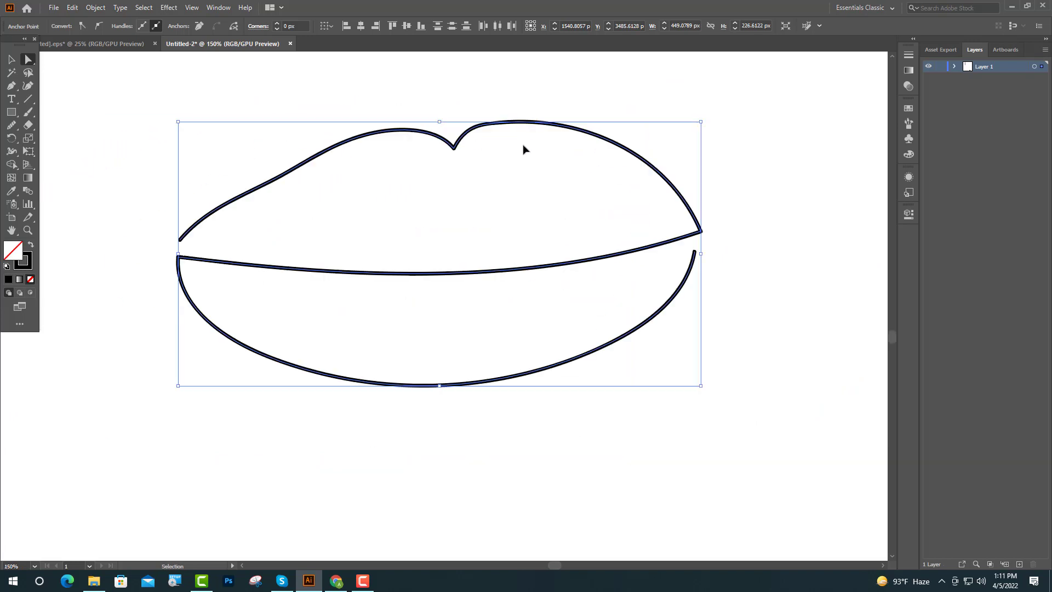
pyautogui.press('Down')
pyautogui.press('Down')
pyautogui.press('Down')
pyautogui.press('Down')
pyautogui.press('Down')
pyautogui.press('Down')
pyautogui.press('Down')
pyautogui.press('Down')
pyautogui.press('Down')
pyautogui.press('Down')
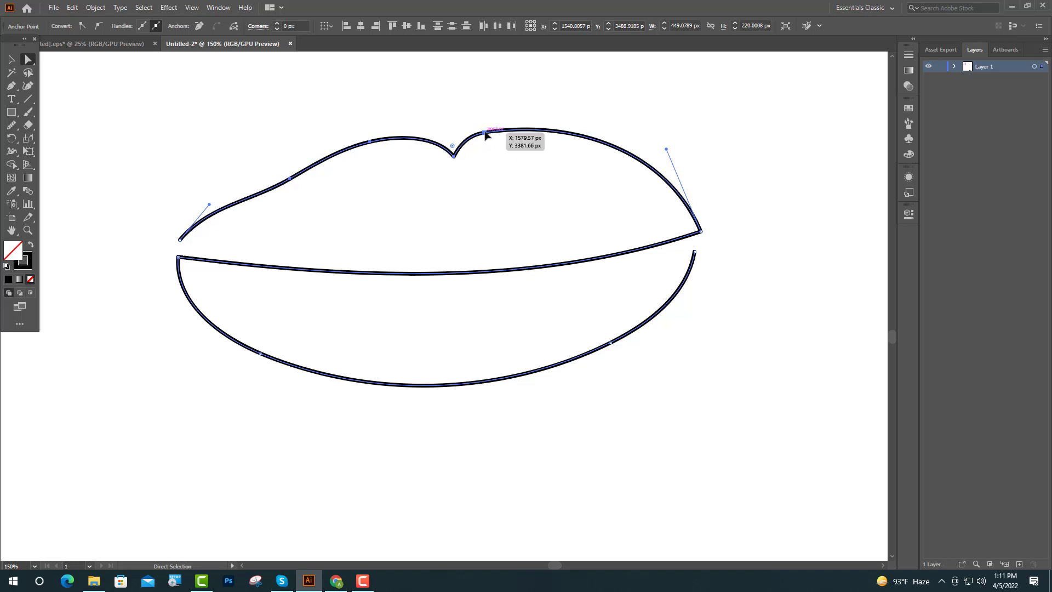
# - Flatten the upper lip's right curve, then raise the anchor on its left slope and straighten the curve towards the left corner
pyautogui.click(484, 133)
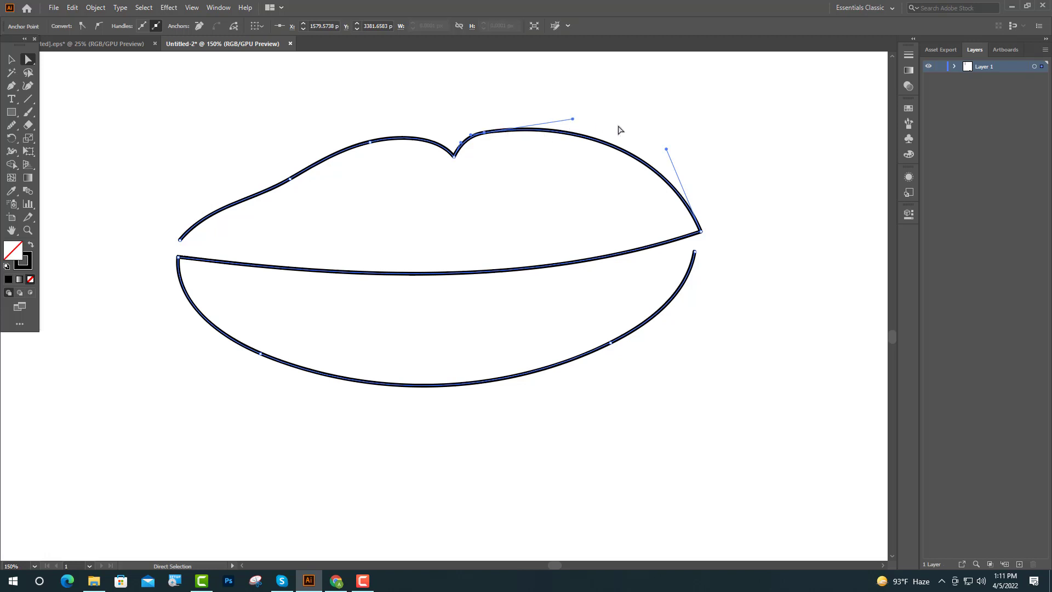
pyautogui.moveTo(666, 150); pyautogui.dragTo(644, 161)
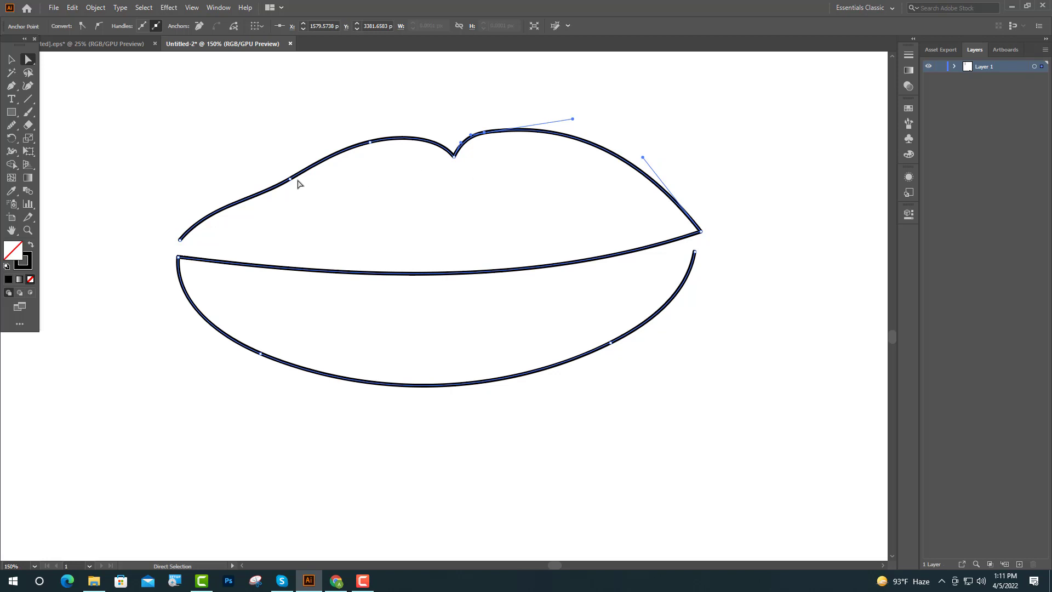
pyautogui.moveTo(290, 179); pyautogui.dragTo(284, 170)
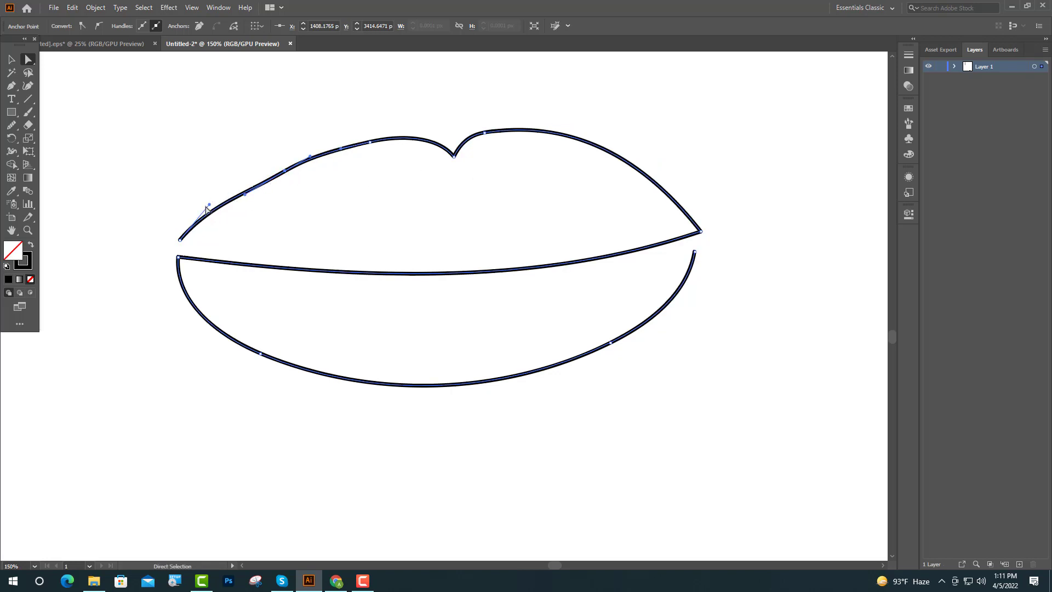
pyautogui.moveTo(209, 205); pyautogui.dragTo(215, 210)
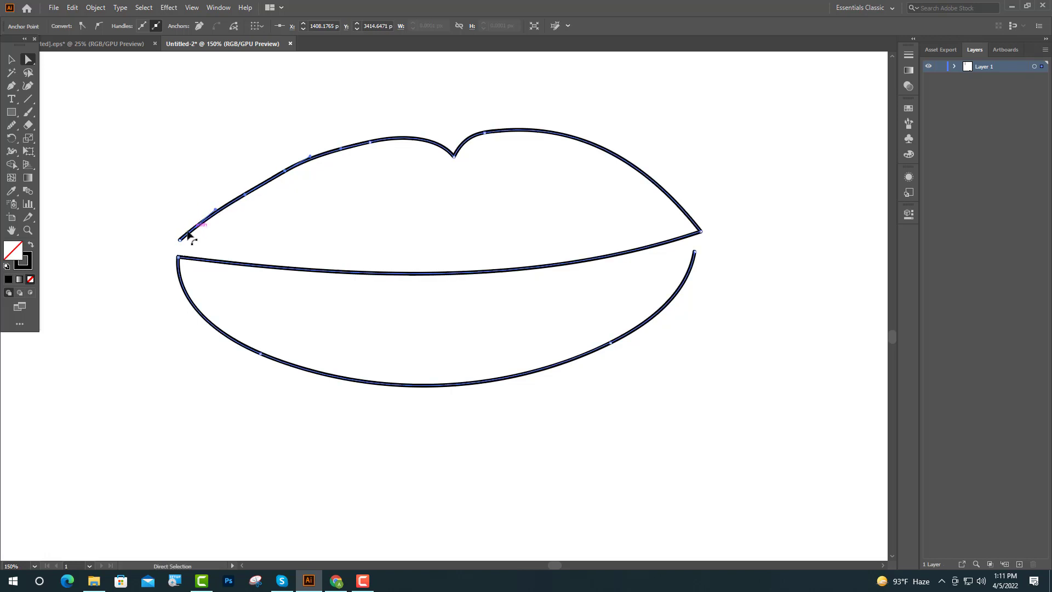
# - Move the upper lip's open left endpoint onto the left corner of the mouth to close the gap
pyautogui.hotkey('ctrl', '=')
pyautogui.hotkey('ctrl', '=')
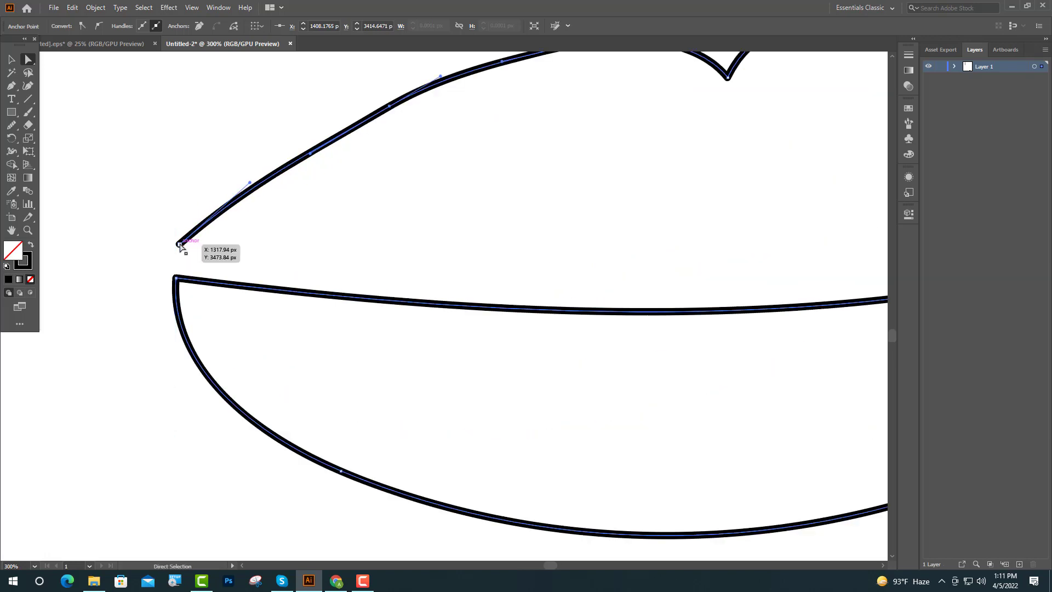
pyautogui.moveTo(180, 245); pyautogui.dragTo(175, 278)
pyautogui.hotkey('ctrl', '-')
pyautogui.hotkey('ctrl', '-')
pyautogui.hotkey('ctrl', '-')
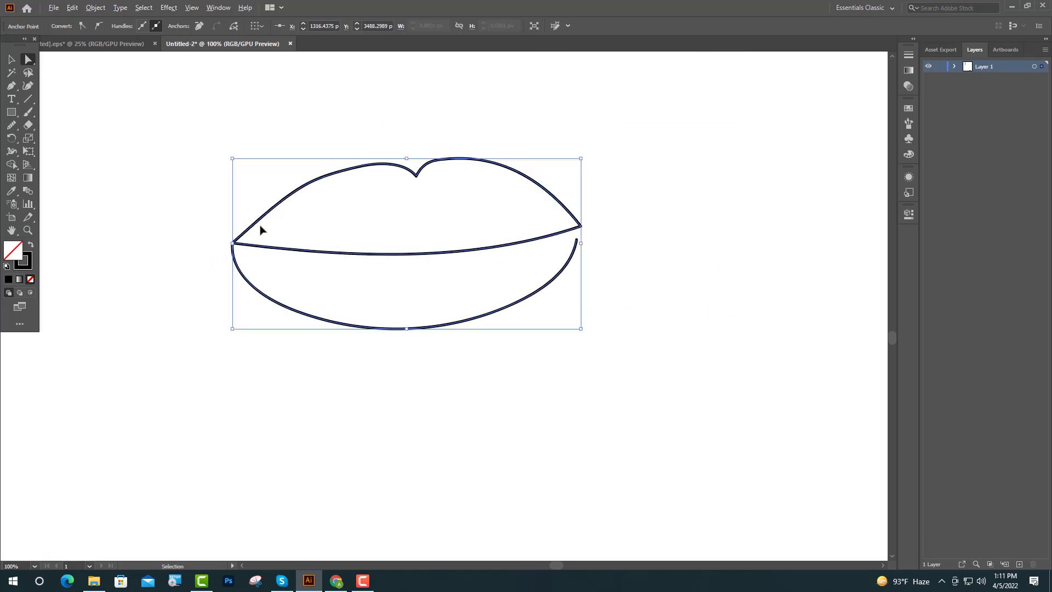
# - Move the lower lip's open right endpoint onto the right corner of the mouth and deselect the path
pyautogui.scroll(-1, 261, 230)
pyautogui.scroll(2, 518, 241)
pyautogui.scroll(1, 518, 244)
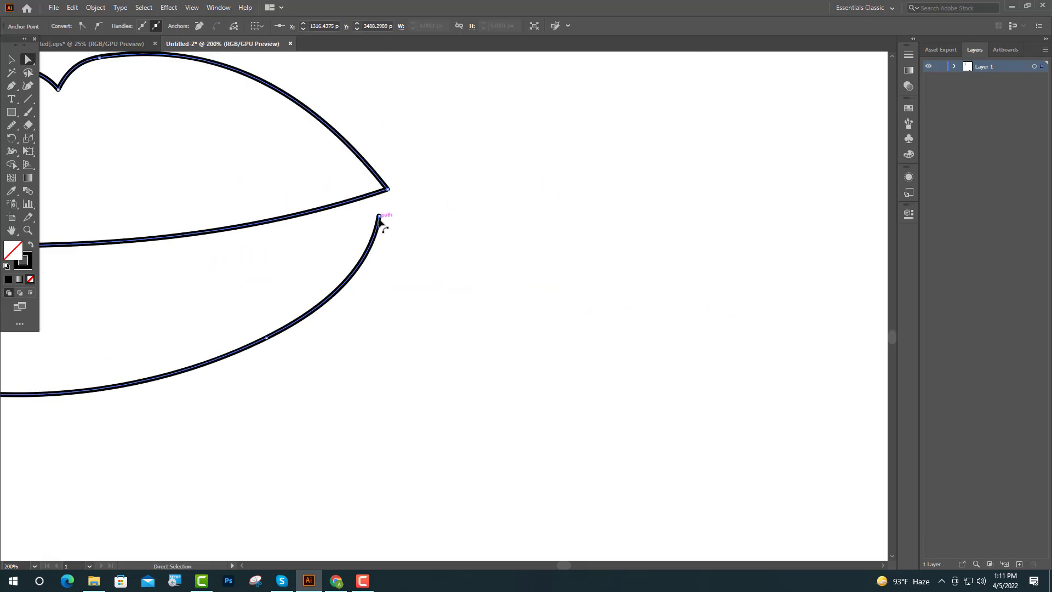
pyautogui.moveTo(380, 216); pyautogui.dragTo(387, 189)
pyautogui.click(494, 186)
pyautogui.scroll(-4, 575, 180)
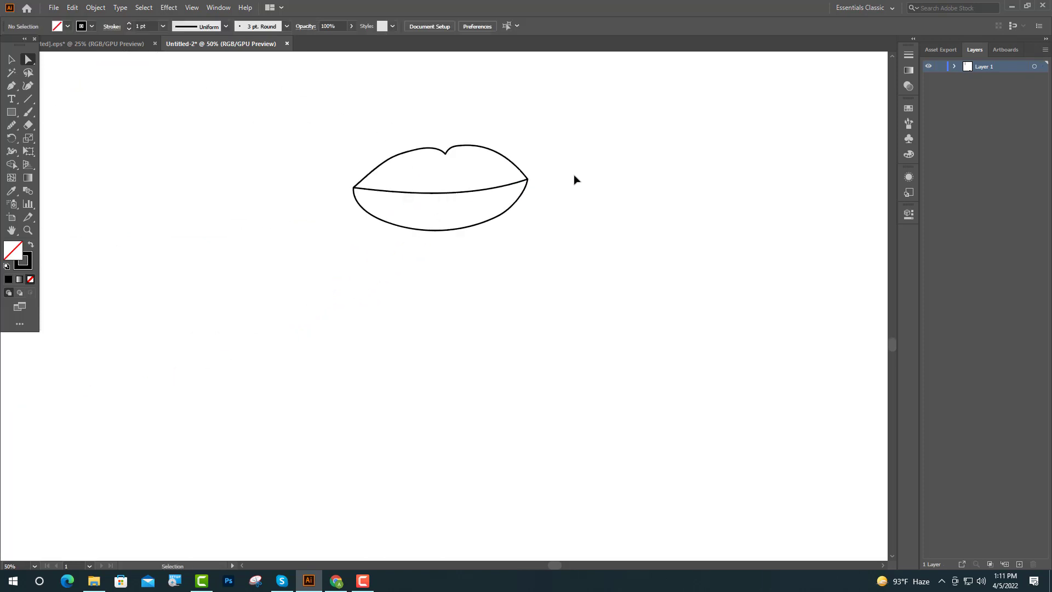
# - Deepen the upper lip's centre notch by lowering its anchor, and shift the right peak's anchor slightly outward
pyautogui.scroll(1, 510, 190)
pyautogui.click(425, 185)
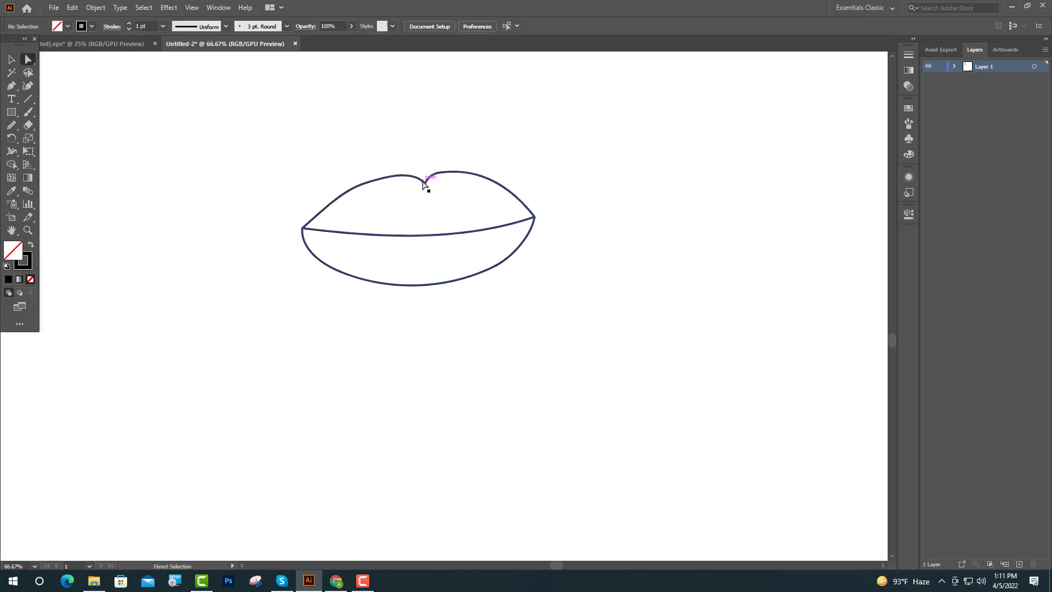
pyautogui.scroll(5, 425, 186)
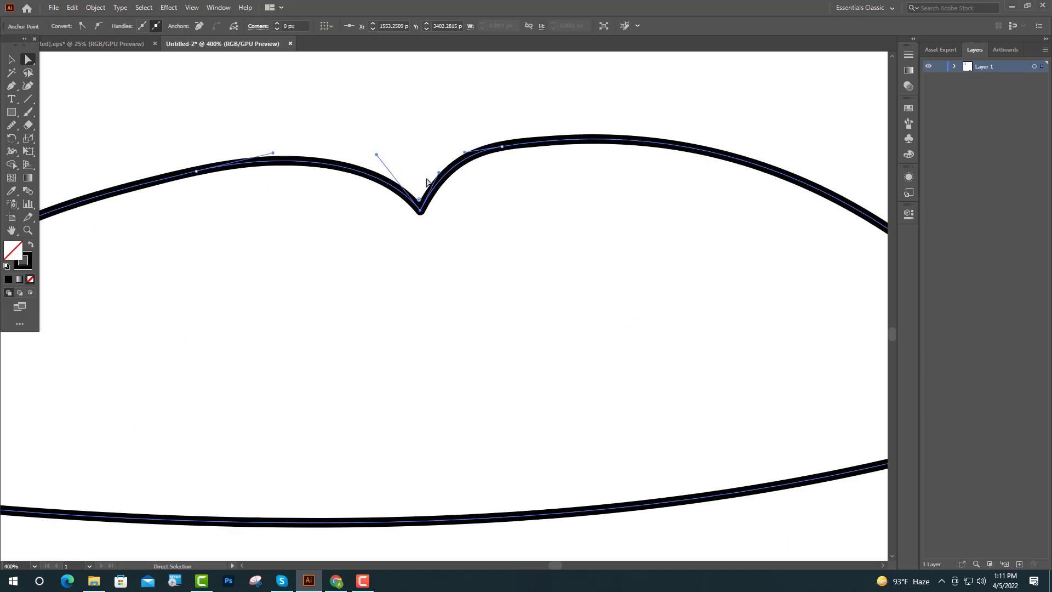
pyautogui.moveTo(439, 173); pyautogui.dragTo(443, 177)
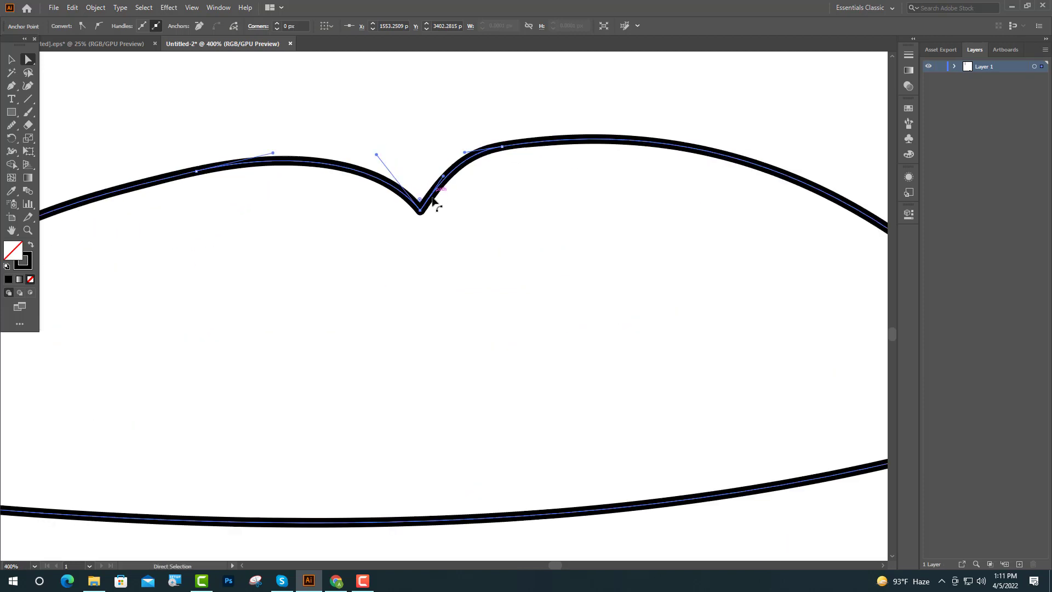
pyautogui.moveTo(422, 213); pyautogui.dragTo(422, 252)
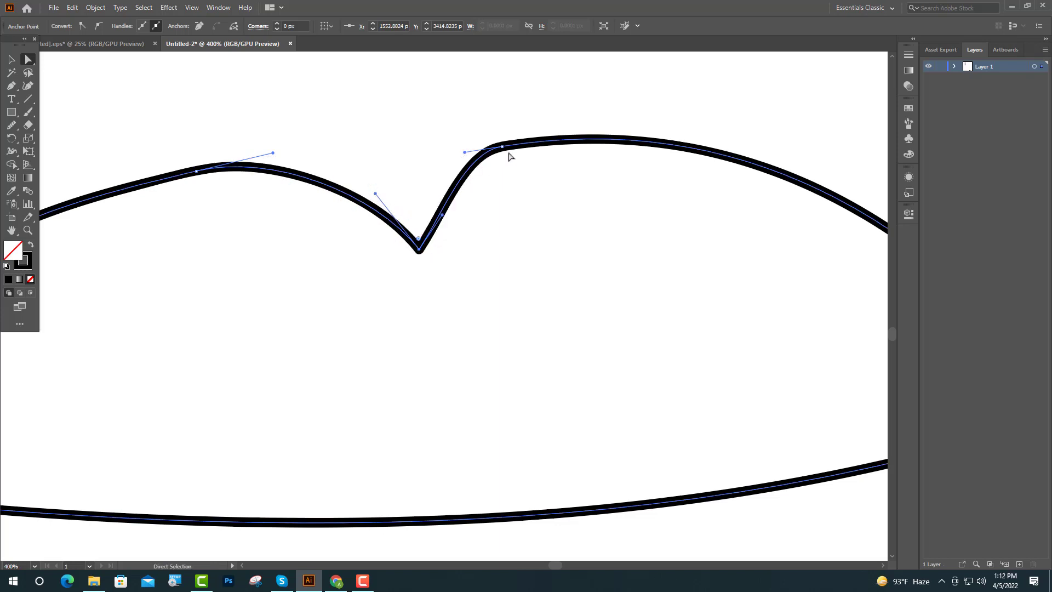
pyautogui.moveTo(509, 149); pyautogui.dragTo(526, 150)
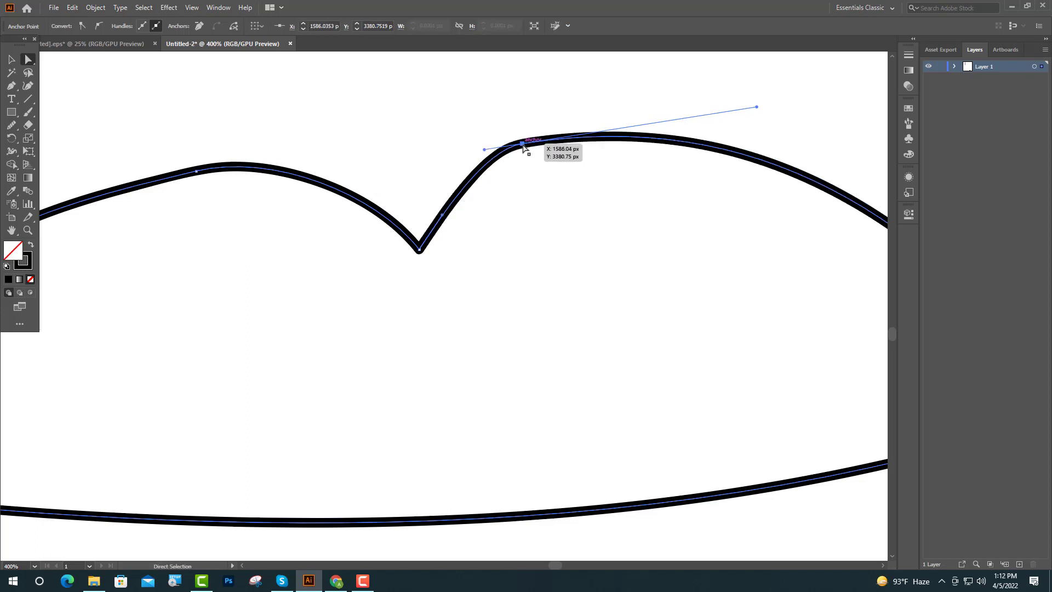
# - Move the left peak's anchor slightly towards the centre and round off the sharp notch of the upper lip
pyautogui.hotkey('ctrl', '-')
pyautogui.hotkey('ctrl', '-')
pyautogui.hotkey('ctrl', '-')
pyautogui.scroll(1, 415, 183)
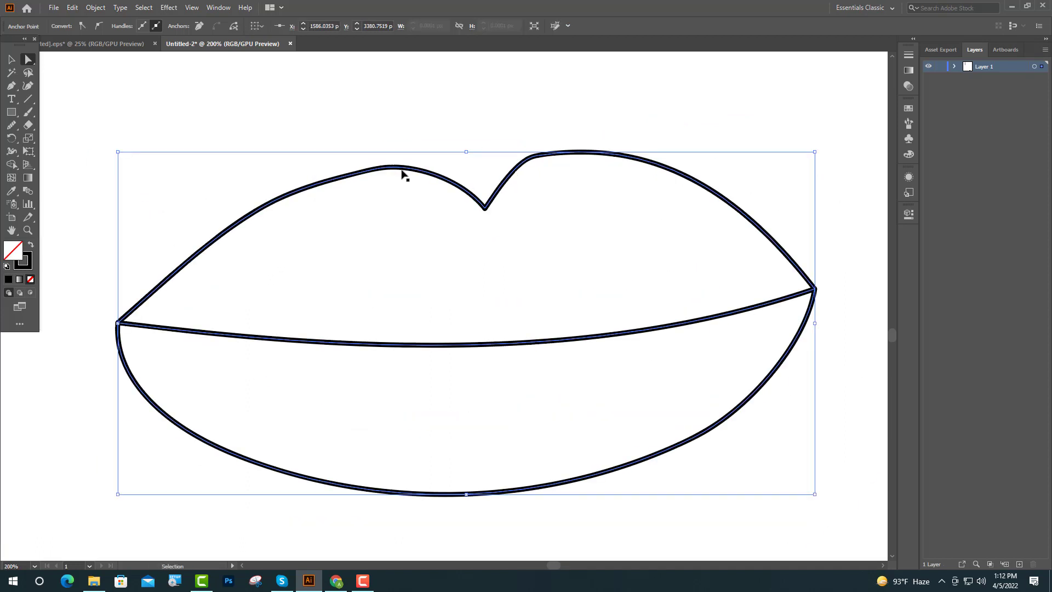
pyautogui.moveTo(376, 172); pyautogui.dragTo(391, 165)
pyautogui.scroll(-1, 448, 202)
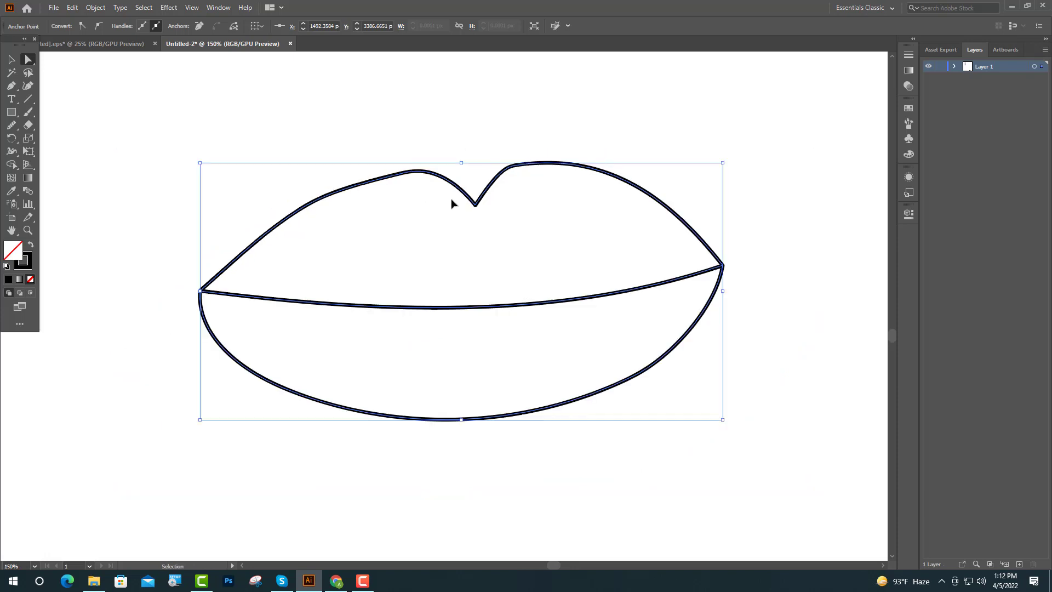
pyautogui.moveTo(475, 207); pyautogui.dragTo(474, 184)
pyautogui.scroll(-3, 473, 224)
pyautogui.scroll(1, 492, 241)
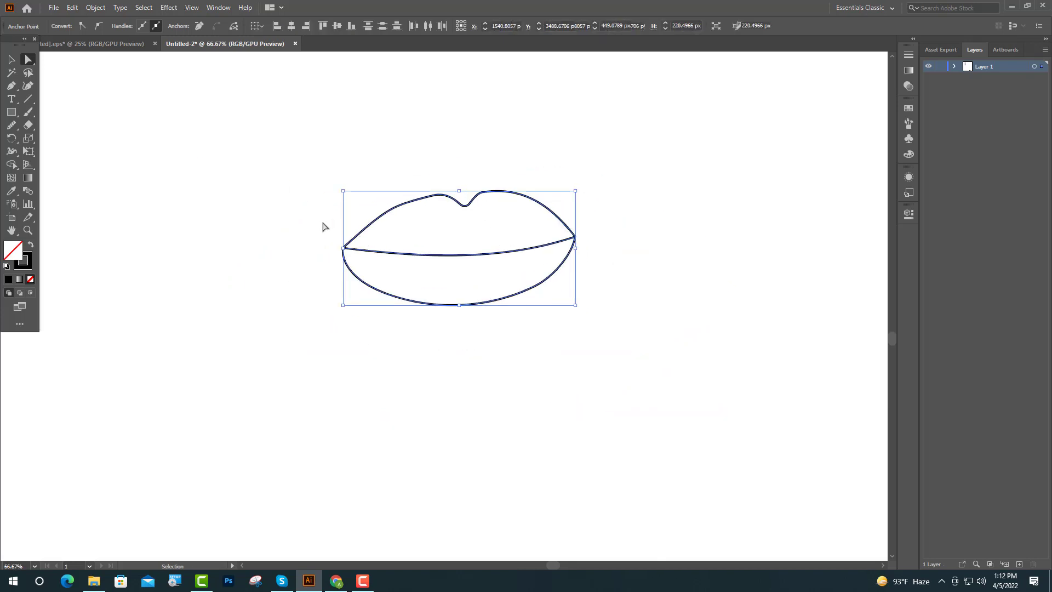
# - Even out the upper lip's top edge and the lower lip's bottom curve with the Smooth tool
pyautogui.click(11, 125)
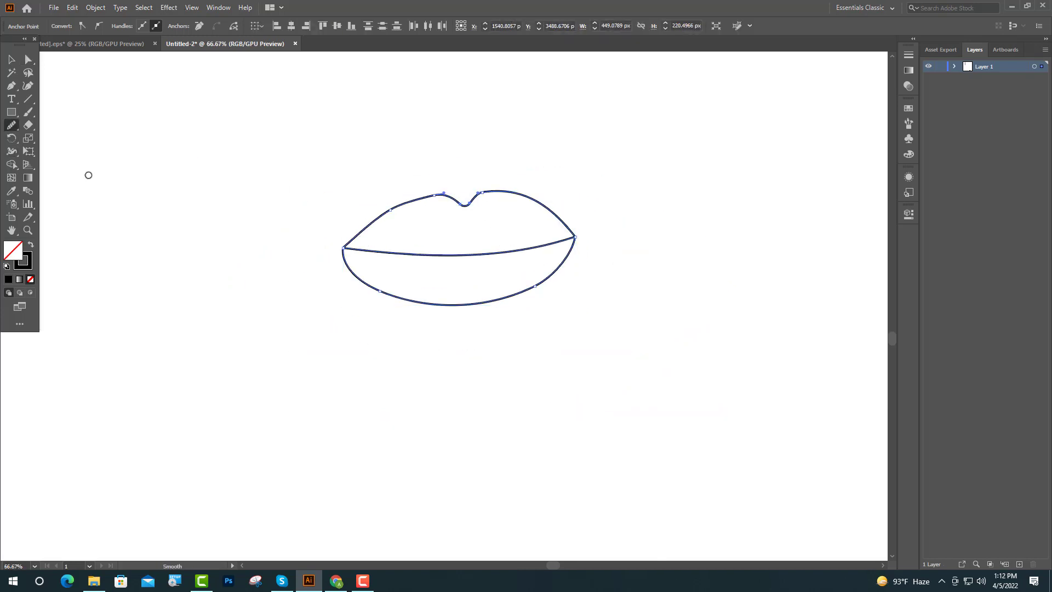
pyautogui.moveTo(372, 220)
pyautogui.mouseDown()
pyautogui.moveTo(448, 190)
pyautogui.moveTo(465, 203)
pyautogui.moveTo(507, 191)
pyautogui.moveTo(545, 197)
pyautogui.mouseUp()
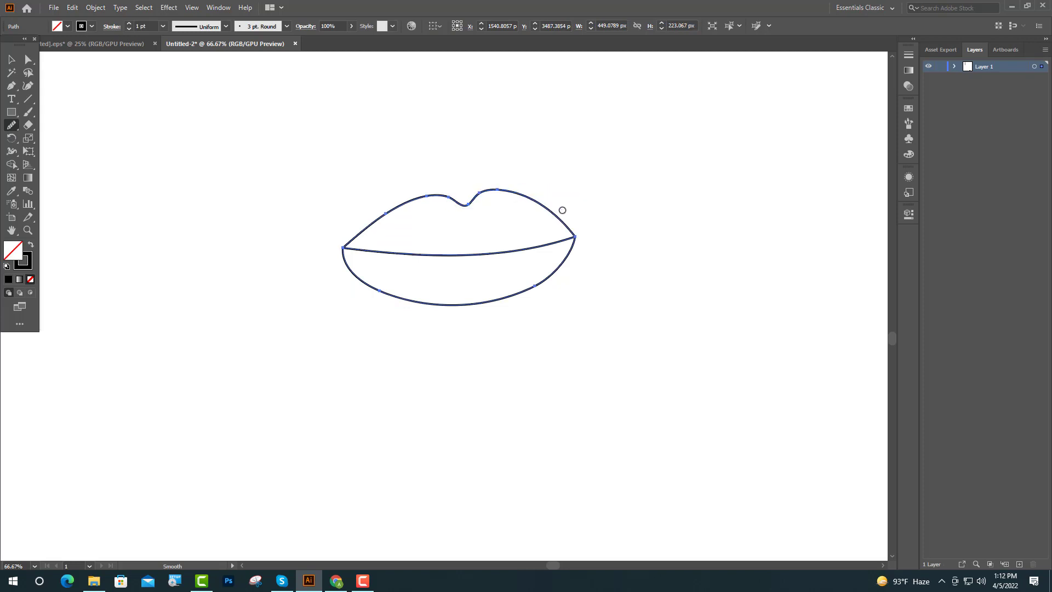
pyautogui.moveTo(547, 281)
pyautogui.mouseDown()
pyautogui.moveTo(511, 298)
pyautogui.moveTo(523, 293)
pyautogui.moveTo(406, 303)
pyautogui.moveTo(353, 281)
pyautogui.moveTo(377, 289)
pyautogui.moveTo(341, 262)
pyautogui.moveTo(394, 301)
pyautogui.moveTo(460, 303)
pyautogui.mouseUp()
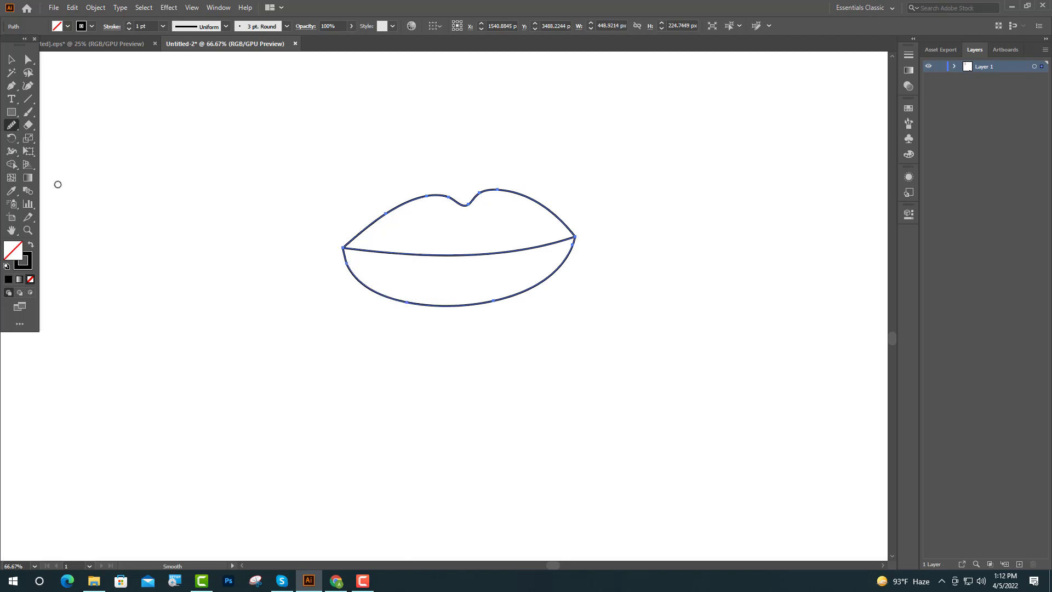
# - Nudge the lower lip's anchor just below the left mouth corner inward by about 10 px
pyautogui.click(12, 60)
pyautogui.click(28, 60)
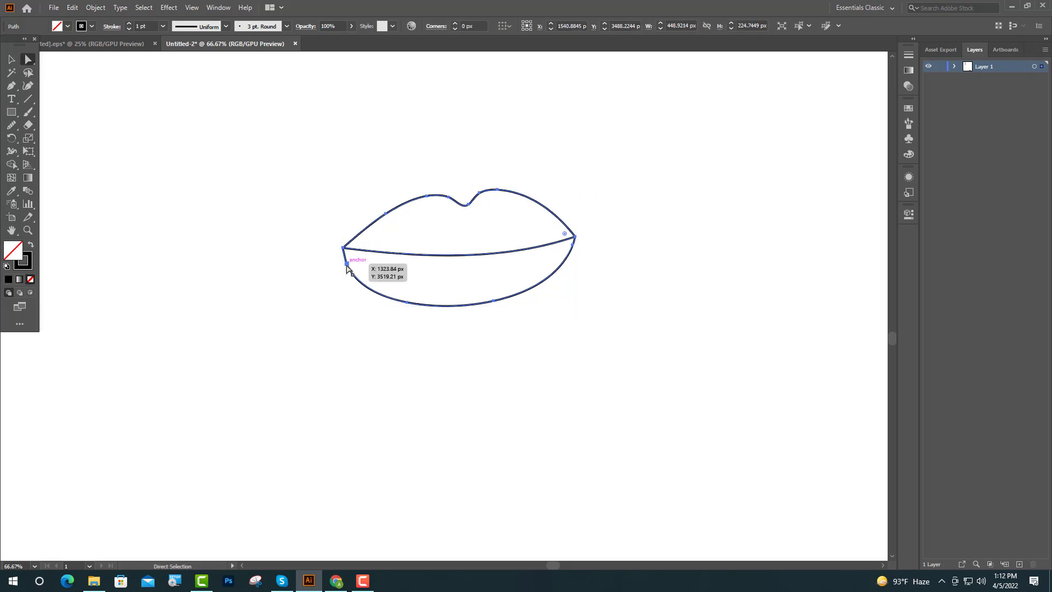
pyautogui.click(349, 264)
pyautogui.scroll(3, 359, 294)
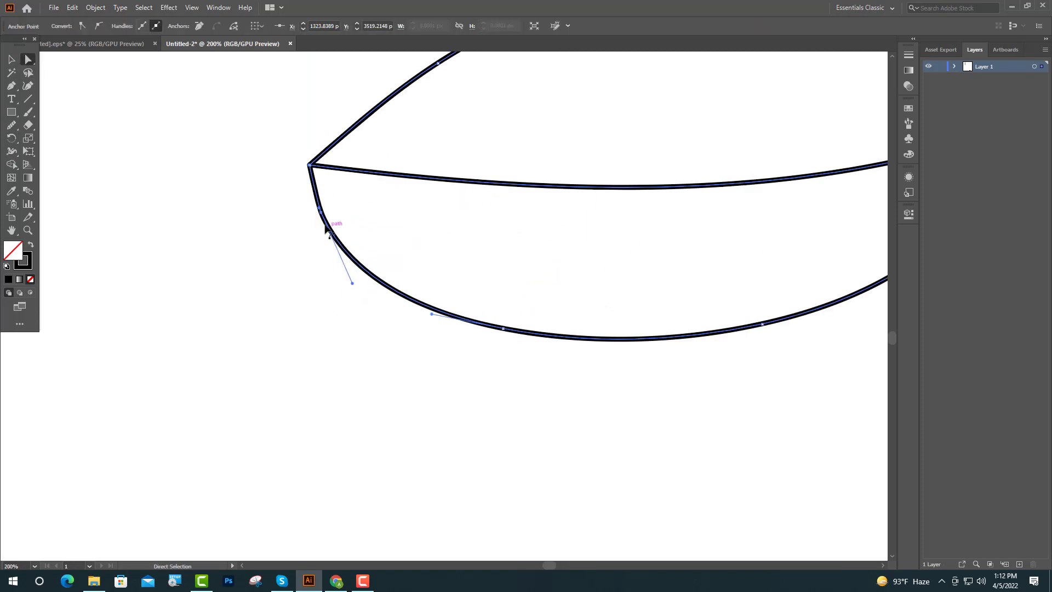
pyautogui.press('Right')
pyautogui.press('Right')
pyautogui.press('Right')
pyautogui.press('Right')
pyautogui.press('Right')
pyautogui.press('Right')
pyautogui.press('Right')
pyautogui.press('Right')
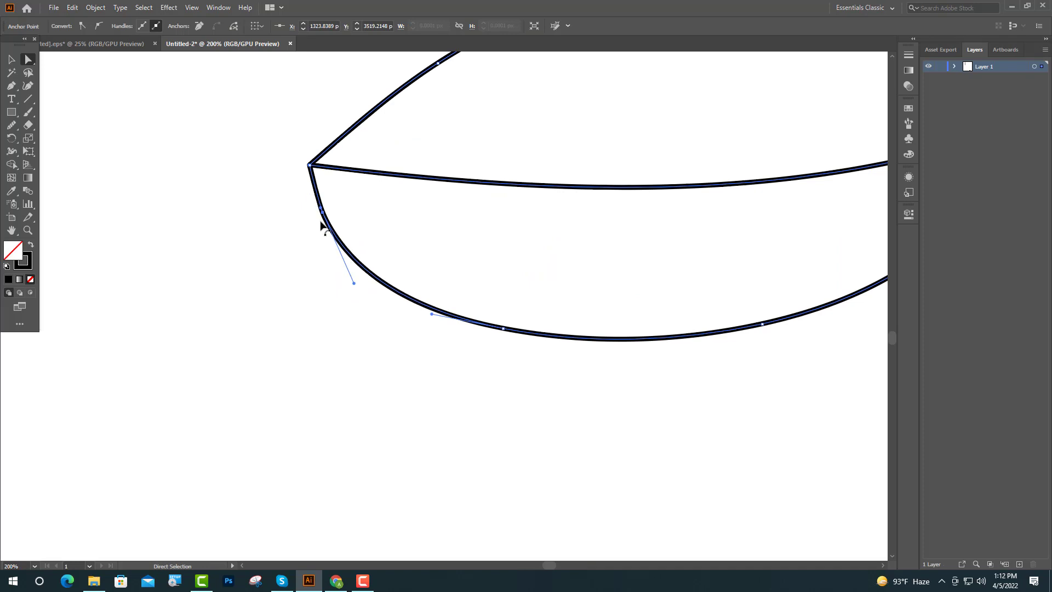
pyautogui.press('Right')
pyautogui.press('Right')
pyautogui.press('Right')
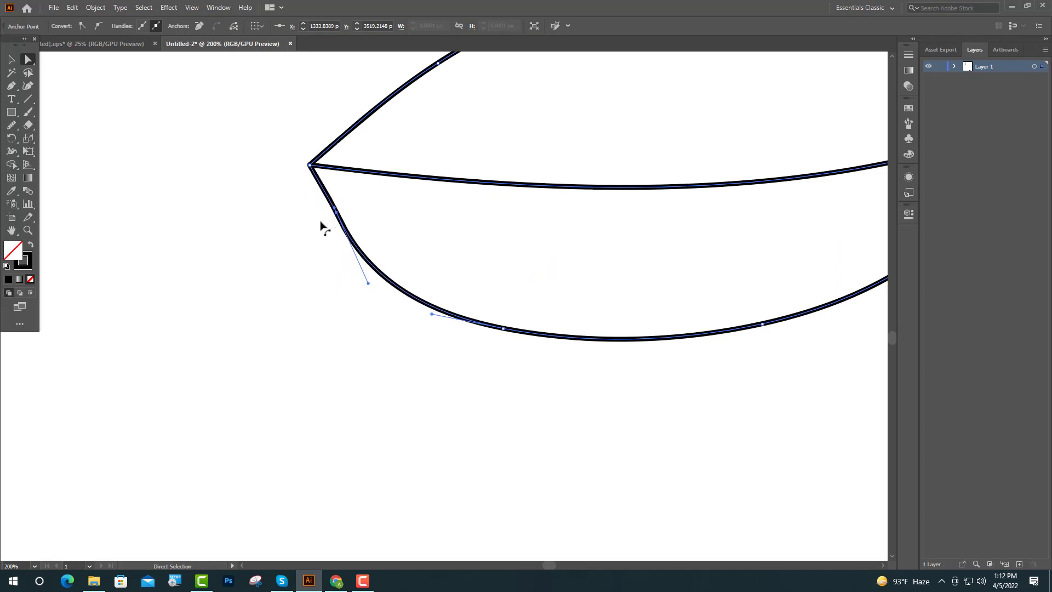
# - Adjust the direction handles on the lower lip's left side into an even curve and deselect the path
pyautogui.scroll(-3, 335, 215)
pyautogui.scroll(1, 340, 220)
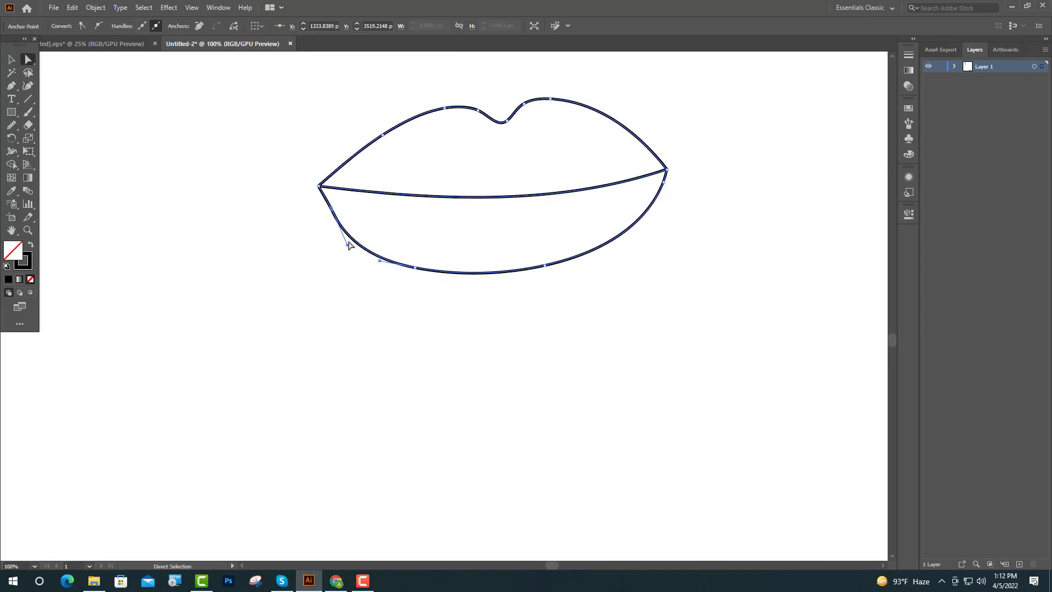
pyautogui.click(353, 246)
pyautogui.moveTo(352, 244); pyautogui.dragTo(378, 259)
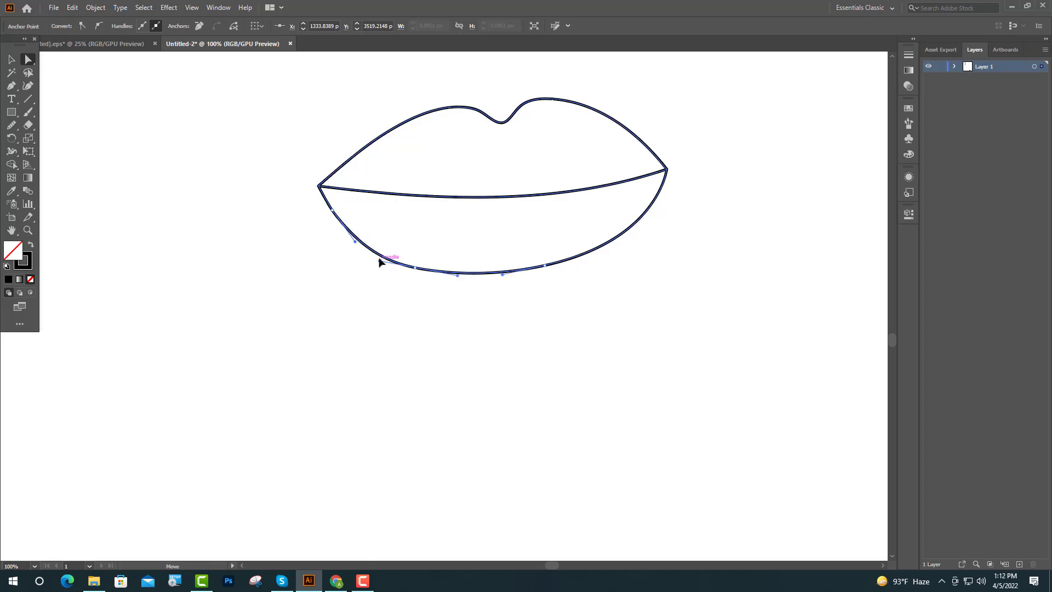
pyautogui.click(414, 268)
pyautogui.moveTo(415, 269); pyautogui.dragTo(415, 267)
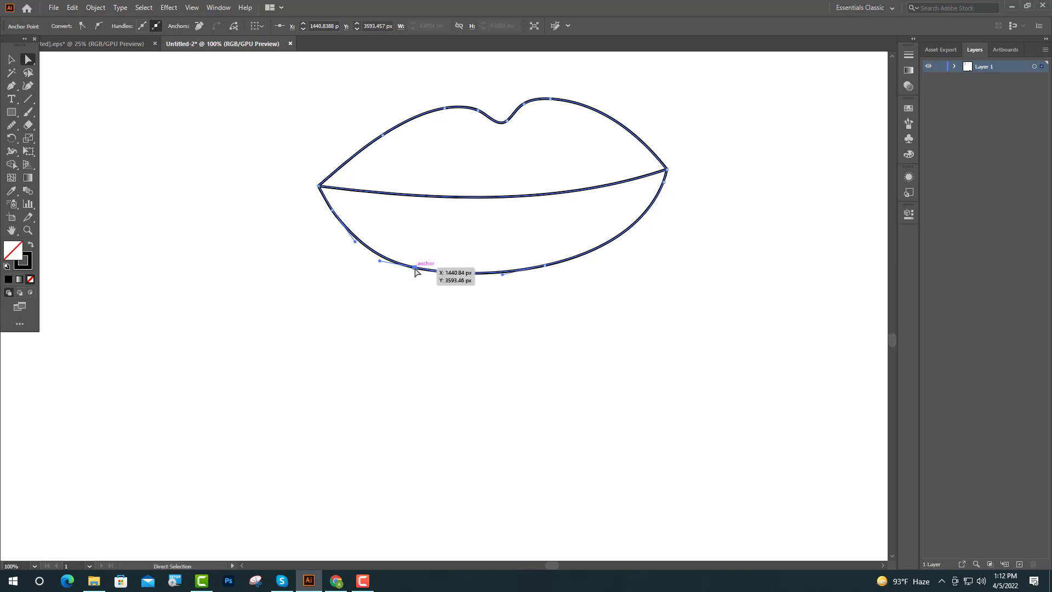
pyautogui.click(433, 315)
# - Paint one continuous Paintbrush line from the chin up the right cheek, across the right brow, around the nose and out along the left brow
pyautogui.press('v')
pyautogui.scroll(-5, 390, 296)
pyautogui.press('b')
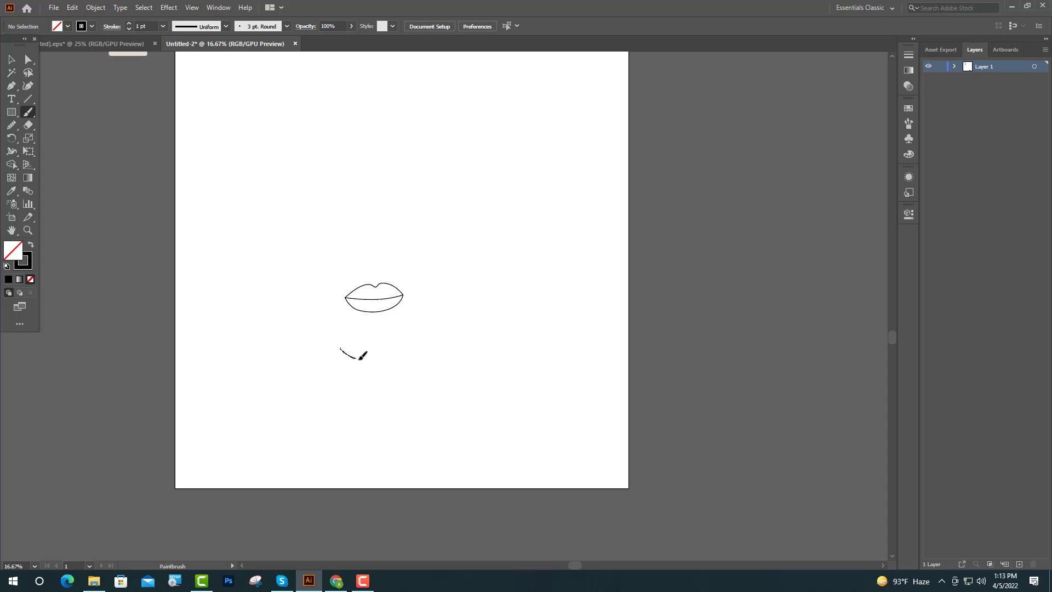
pyautogui.moveTo(359, 359); pyautogui.dragTo(404, 356)
pyautogui.moveTo(460, 279); pyautogui.dragTo(475, 205)
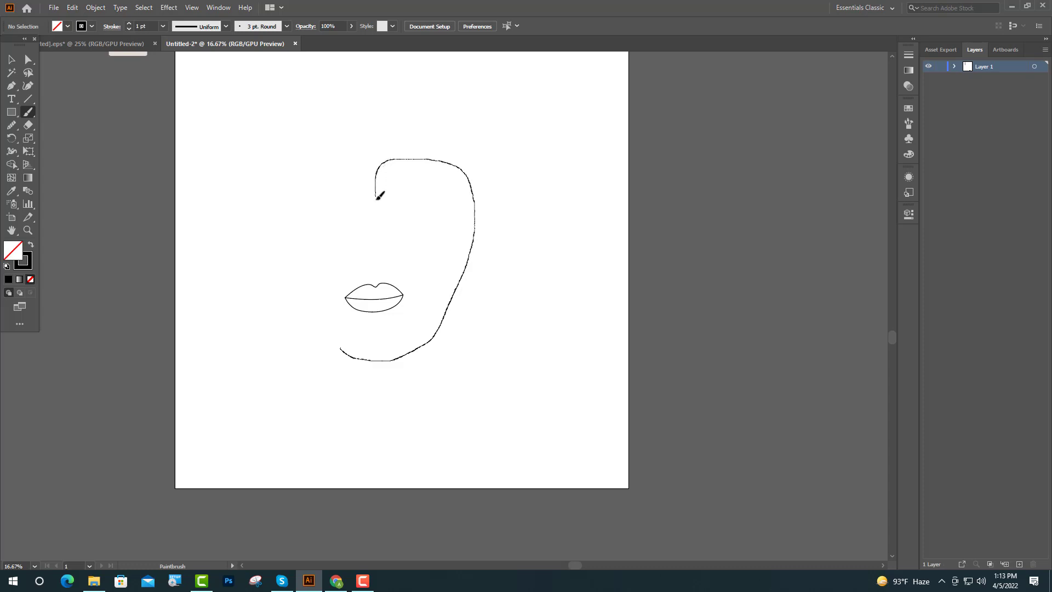
pyautogui.moveTo(380, 223); pyautogui.dragTo(384, 247)
pyautogui.moveTo(359, 250)
pyautogui.mouseDown()
pyautogui.moveTo(342, 194)
pyautogui.moveTo(311, 169)
pyautogui.moveTo(255, 167)
pyautogui.mouseUp()
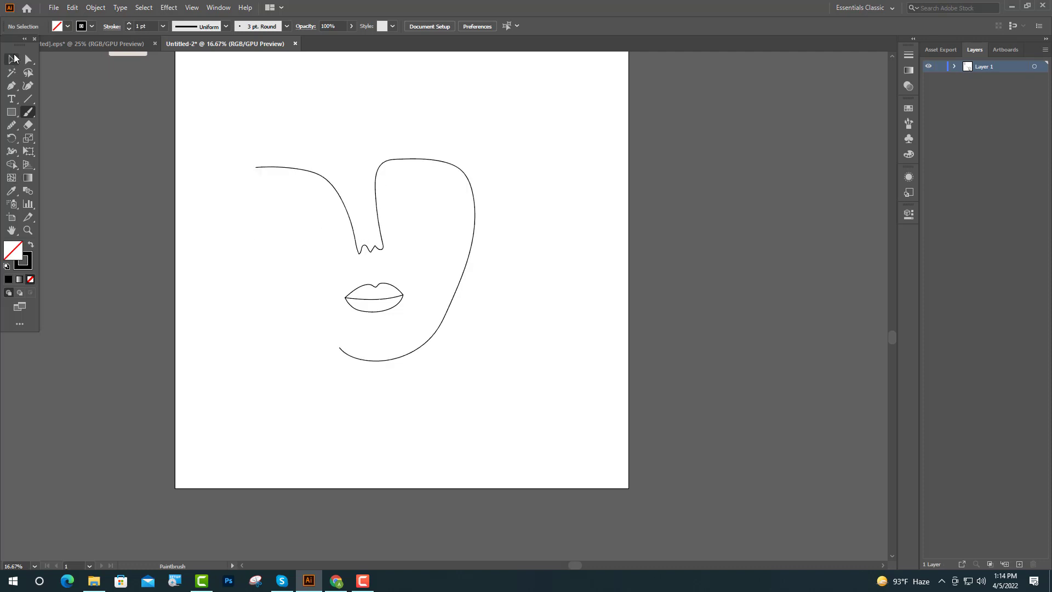
# - Straighten the nose's left side by moving its bridge anchor up and inward and shifting the anchor above the nostril slightly inward
pyautogui.click(10, 59)
pyautogui.click(29, 59)
pyautogui.scroll(3, 358, 198)
pyautogui.click(322, 218)
pyautogui.moveTo(320, 200); pyautogui.dragTo(344, 178)
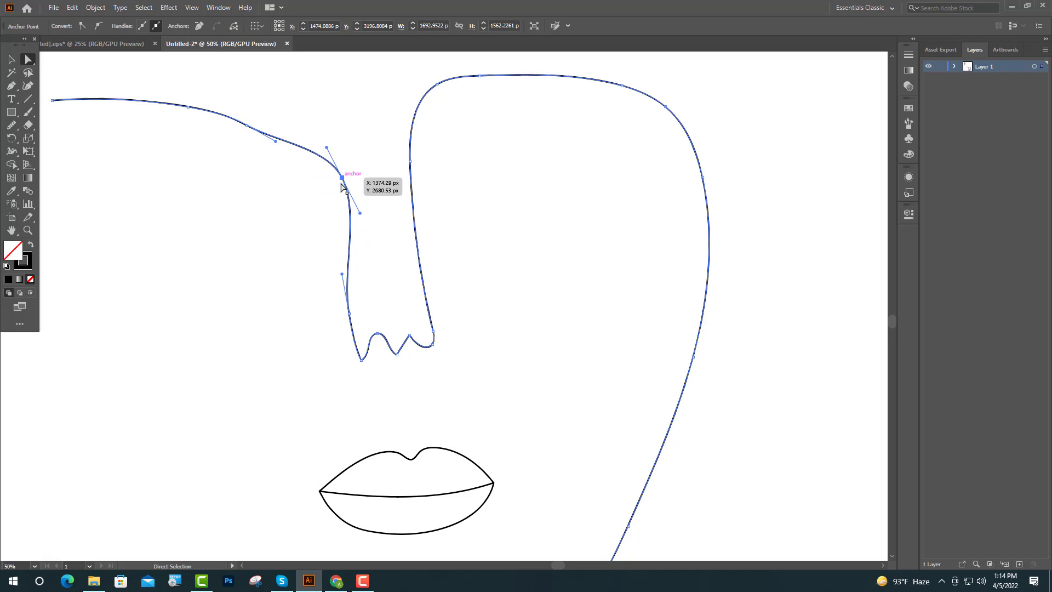
pyautogui.click(350, 314)
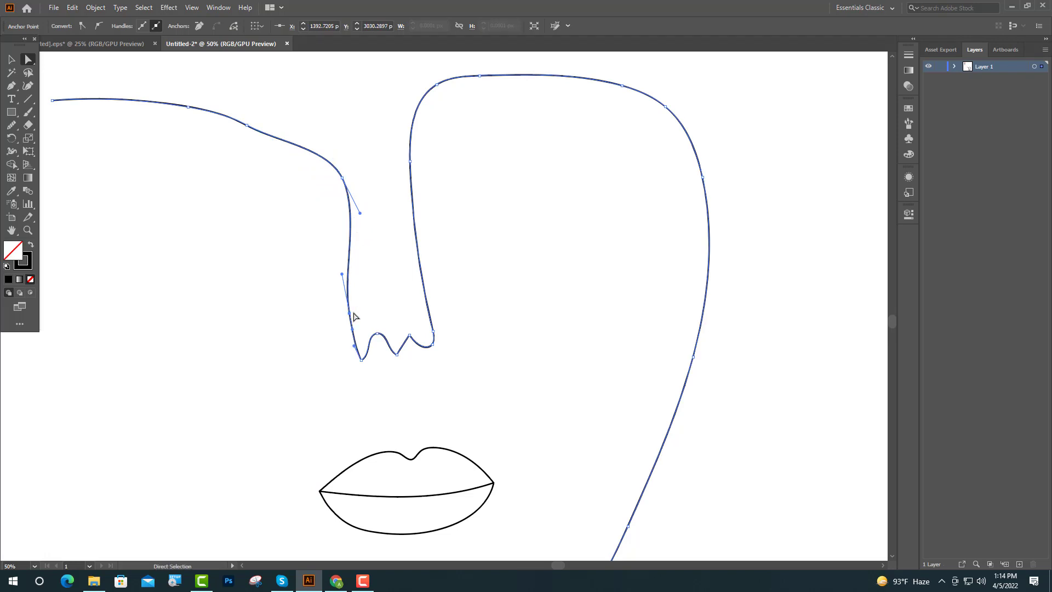
pyautogui.moveTo(353, 317); pyautogui.dragTo(355, 317)
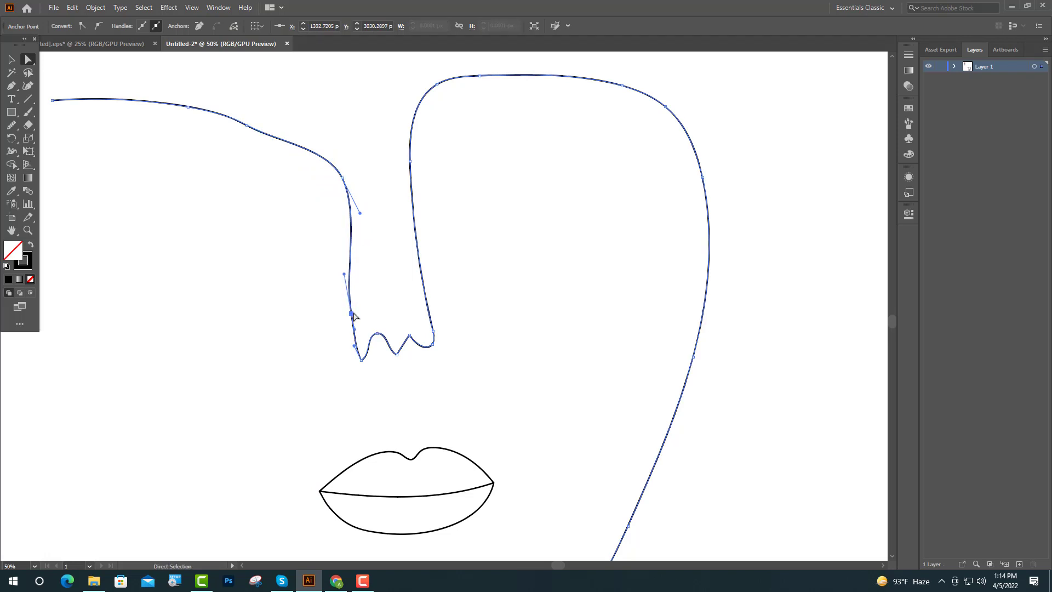
# - Round off the sharp lower tips at the left and centre of the nose's base
pyautogui.click(361, 360)
pyautogui.moveTo(361, 364); pyautogui.dragTo(364, 347)
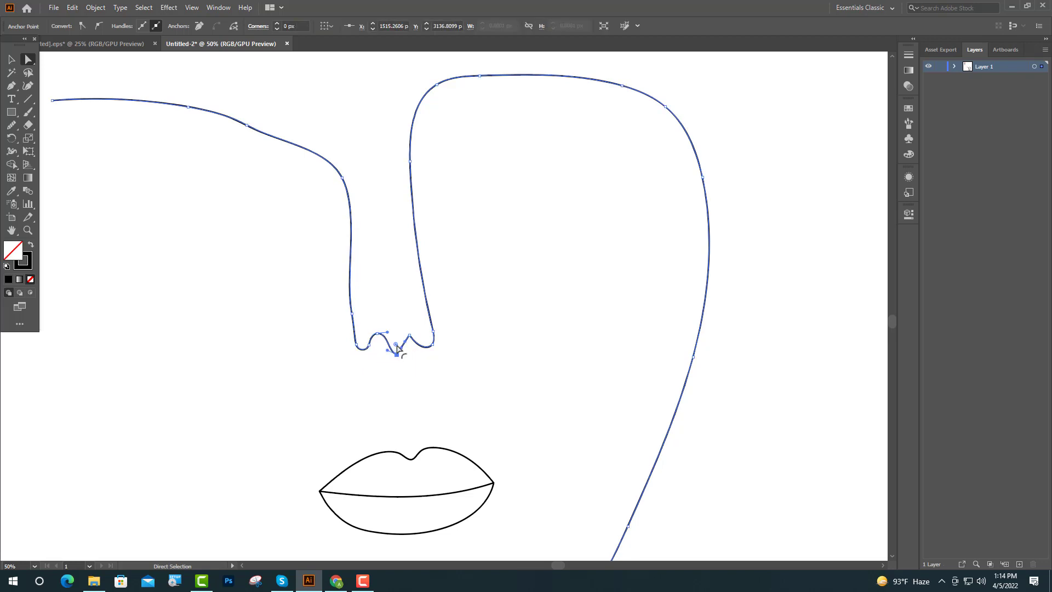
pyautogui.hotkey('ctrl', '-')
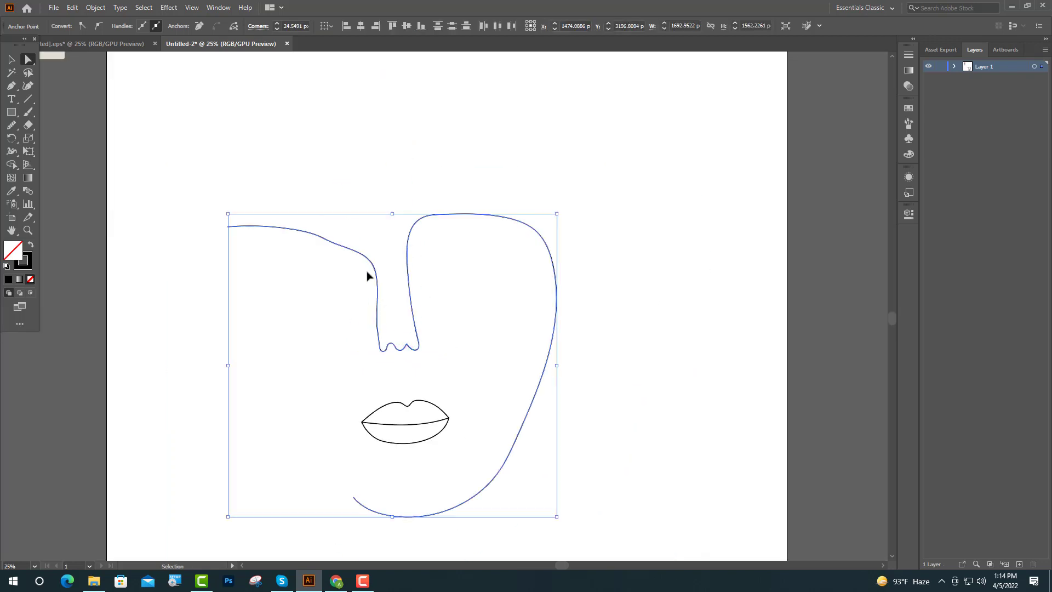
# - Raise the left brow line by moving its two inner anchors up and towards the nose
pyautogui.scroll(3, 367, 275)
pyautogui.click(258, 191)
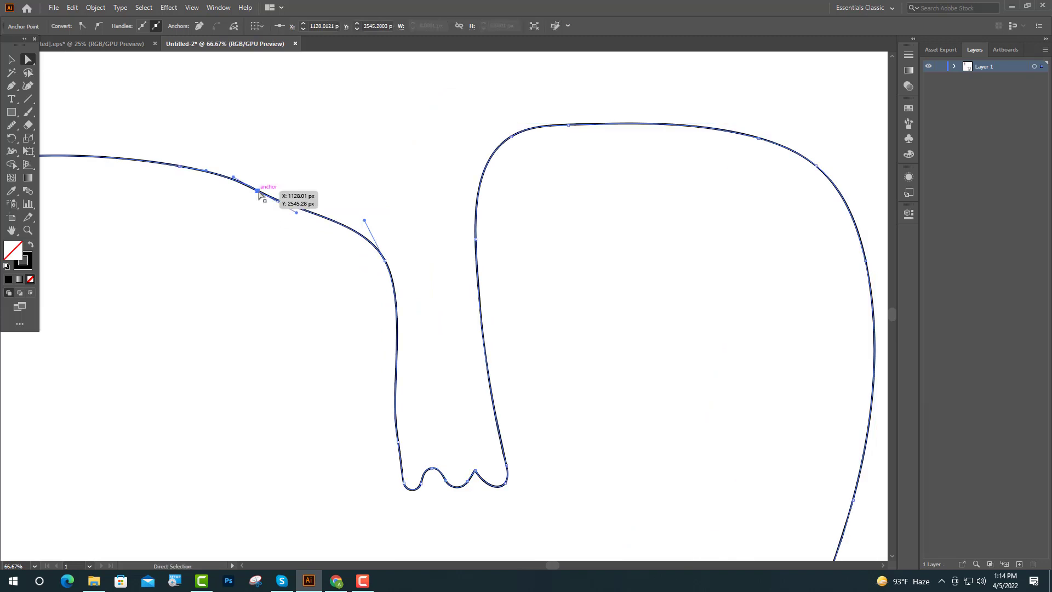
pyautogui.moveTo(259, 192); pyautogui.dragTo(301, 167)
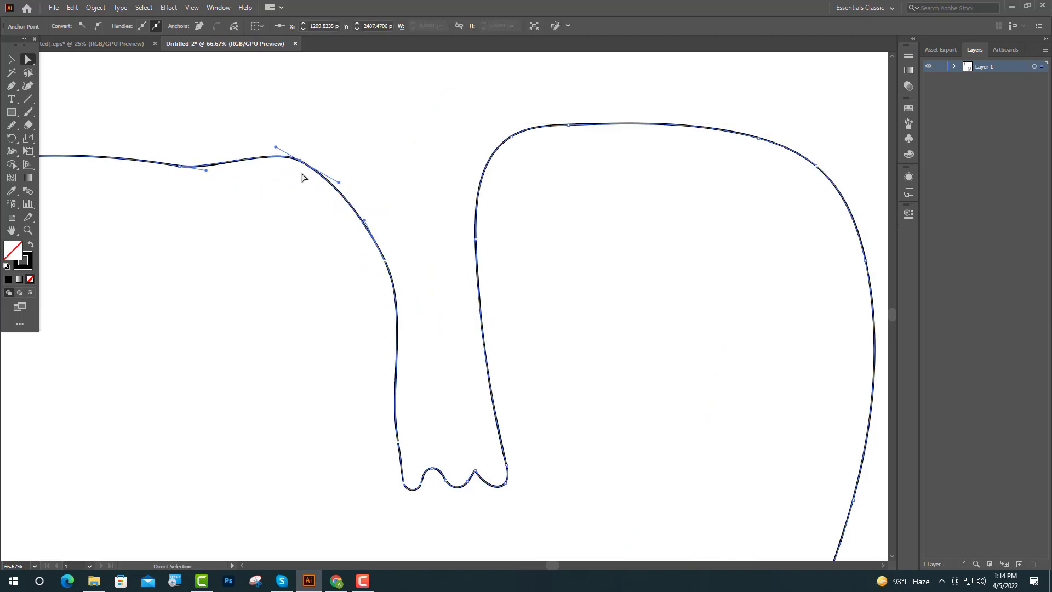
pyautogui.moveTo(186, 167); pyautogui.dragTo(202, 159)
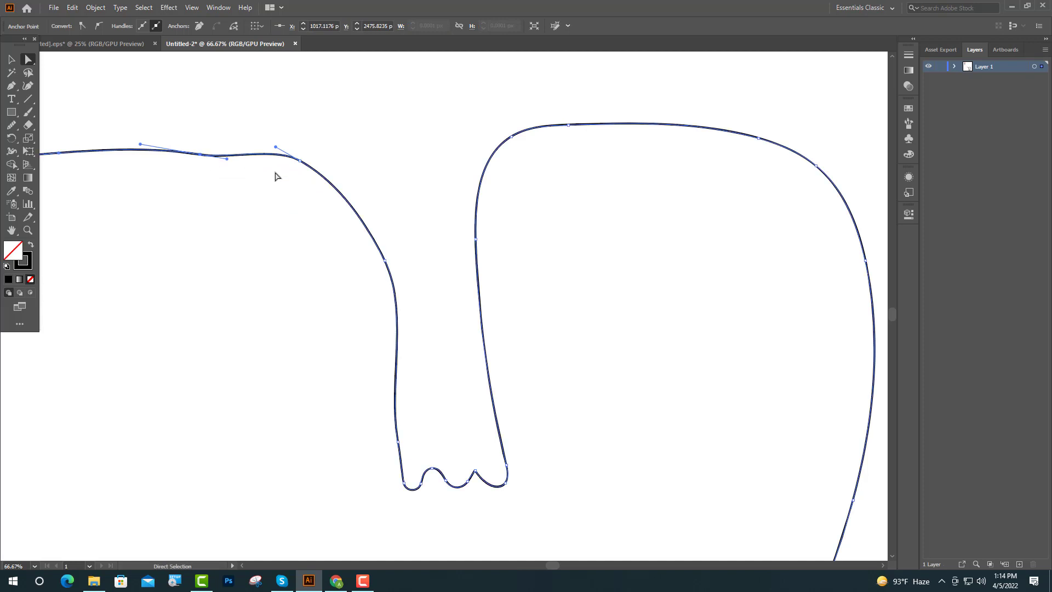
# - Arch the left brow's outer end with its direction handle and reposition the middle anchor to level out the dip
pyautogui.scroll(-3, 275, 173)
pyautogui.scroll(2, 291, 192)
pyautogui.moveTo(49, 143); pyautogui.dragTo(104, 134)
pyautogui.click(202, 141)
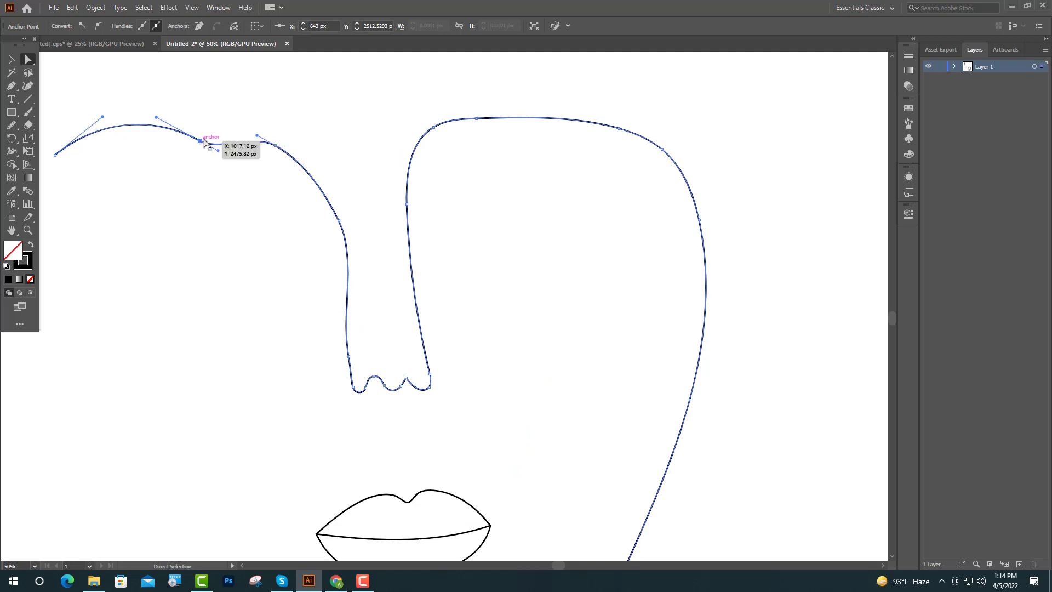
pyautogui.moveTo(218, 151)
pyautogui.mouseDown()
pyautogui.moveTo(223, 142)
pyautogui.moveTo(204, 138)
pyautogui.mouseUp()
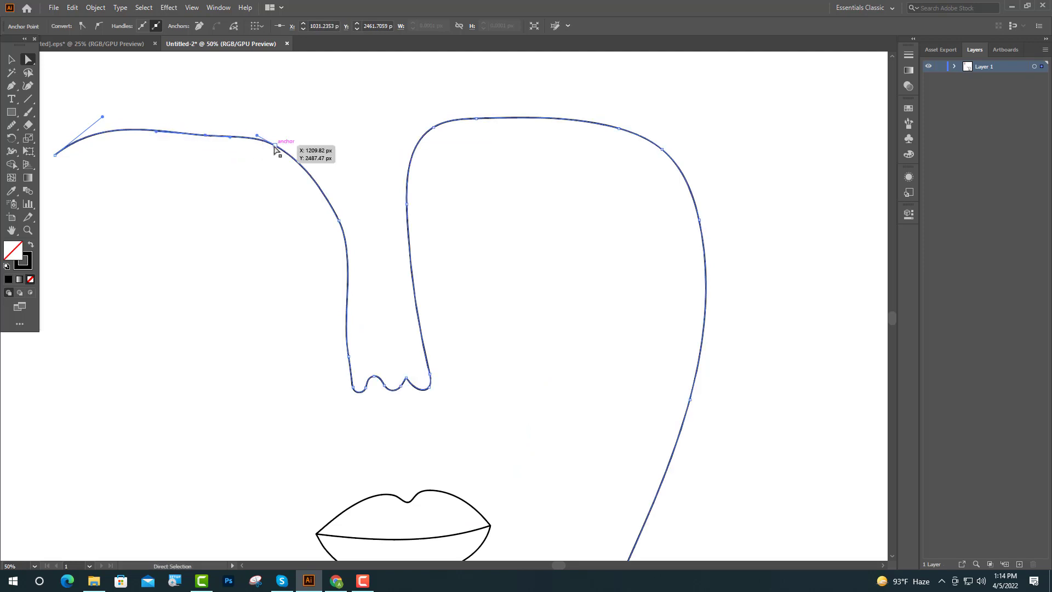
# - Reshape the bend between the left brow and the nose into a tighter rounded corner by adjusting its anchors and handles
pyautogui.moveTo(276, 146); pyautogui.dragTo(283, 143)
pyautogui.moveTo(340, 224); pyautogui.dragTo(353, 258)
pyautogui.click(347, 221)
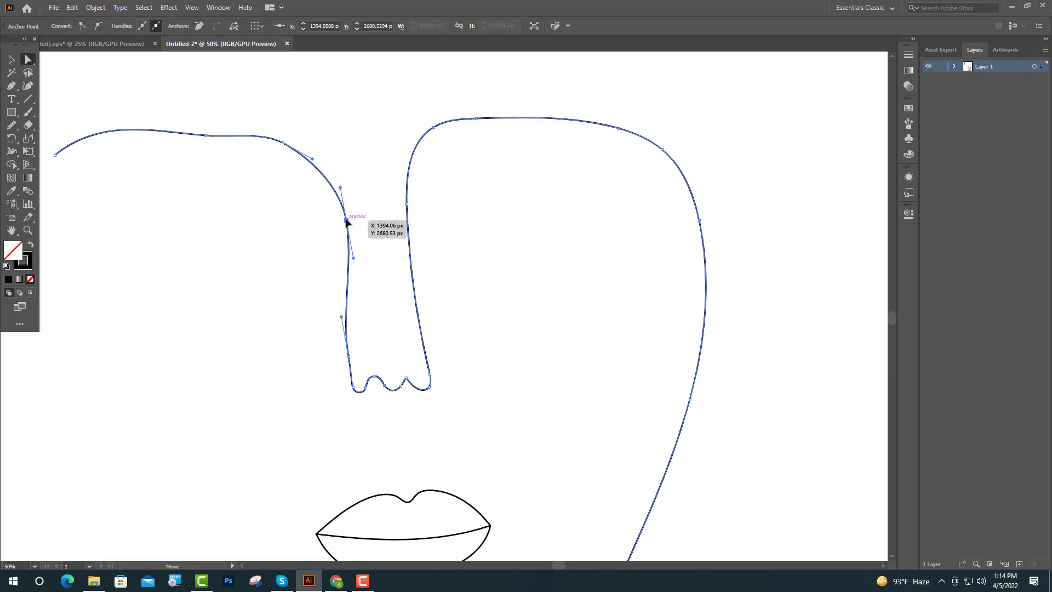
pyautogui.moveTo(346, 221); pyautogui.dragTo(342, 217)
pyautogui.moveTo(284, 143); pyautogui.dragTo(336, 148)
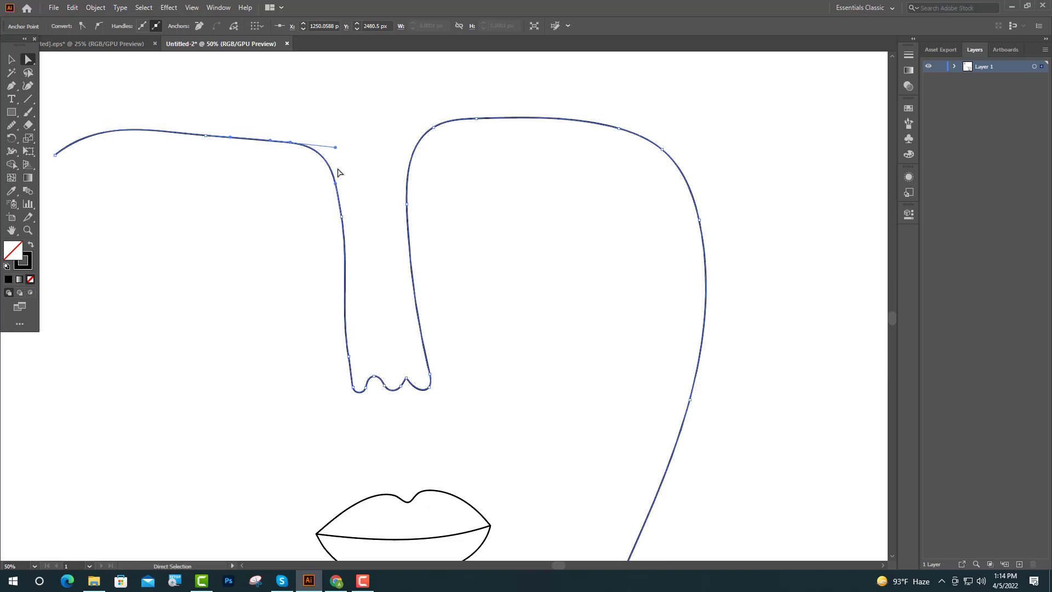
# - Curve the left brow's outer end downward into a short rounded hook
pyautogui.scroll(-3, 324, 198)
pyautogui.scroll(3, 248, 203)
pyautogui.moveTo(211, 149); pyautogui.dragTo(221, 163)
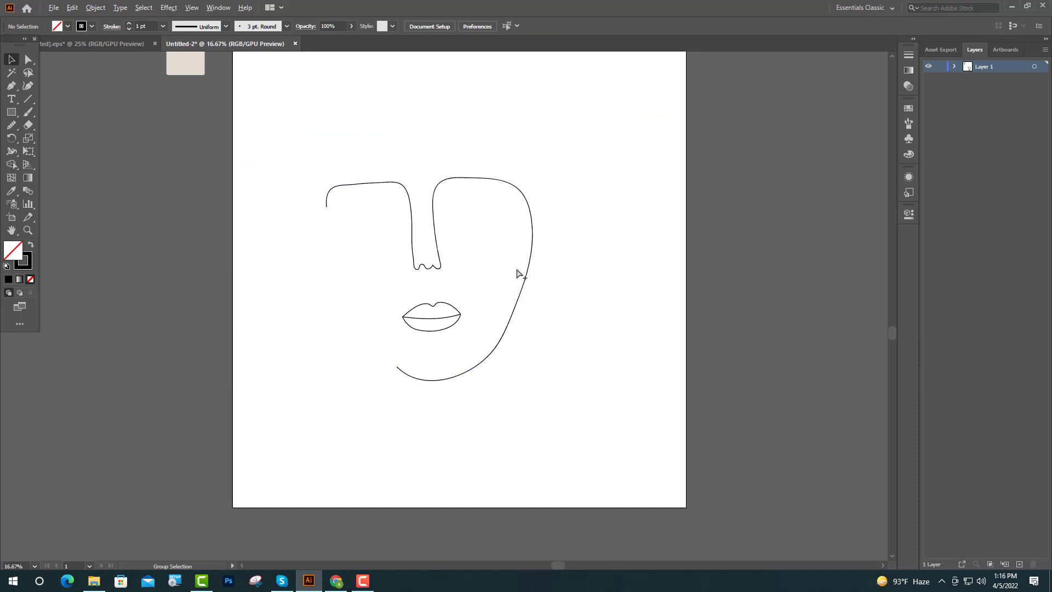
# - Move the whole face drawing, including the lips, to the left and slightly up on the artboard, and deselect it
pyautogui.scroll(-2, 523, 277)
pyautogui.scroll(1, 548, 293)
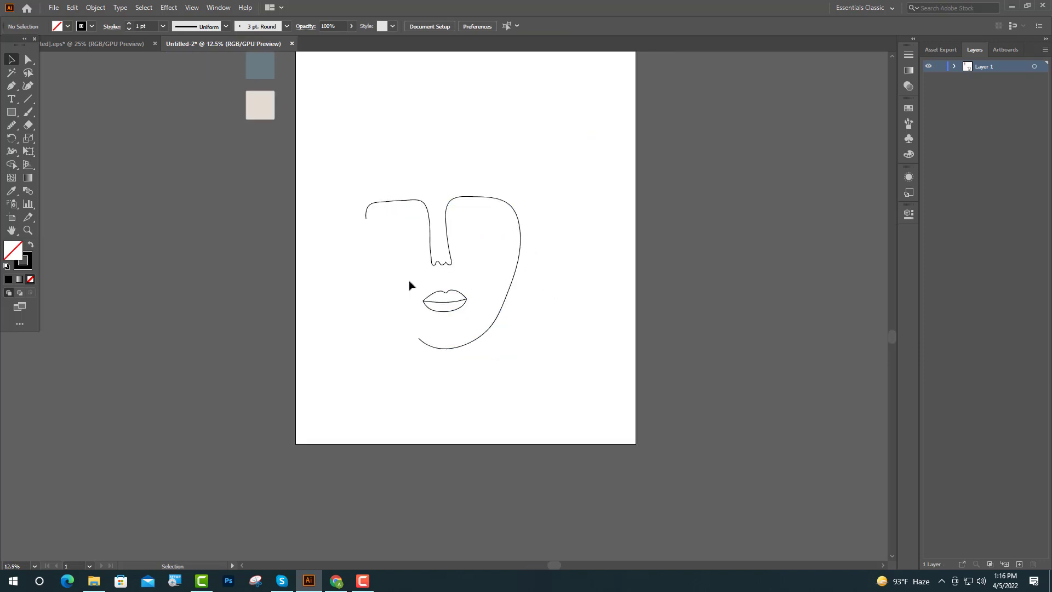
pyautogui.moveTo(364, 187); pyautogui.dragTo(565, 357)
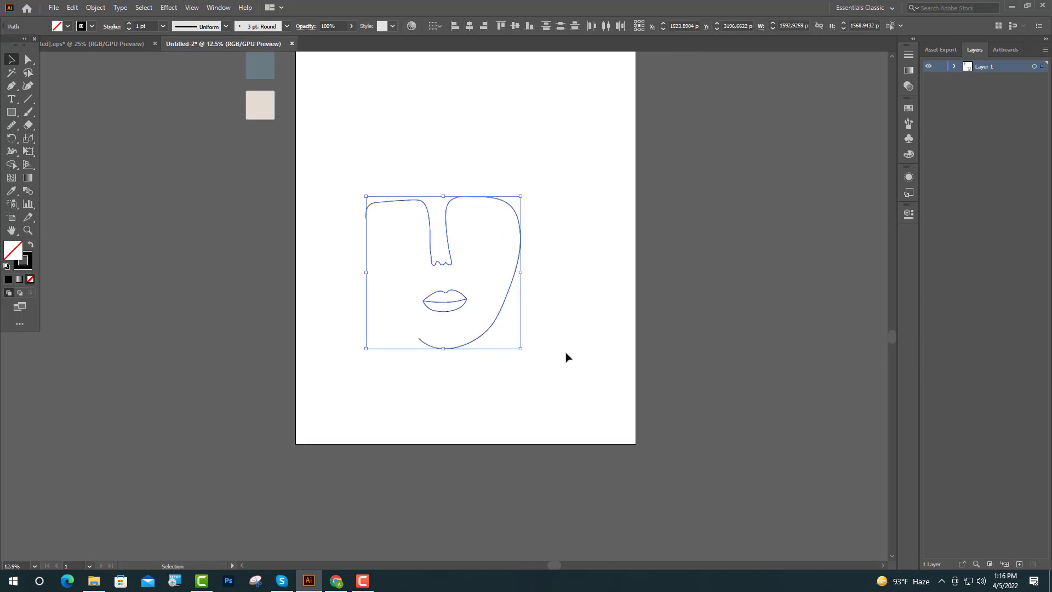
pyautogui.press('Left')
pyautogui.press('Left')
pyautogui.press('Left')
pyautogui.press('Left')
pyautogui.press('Left')
pyautogui.press('Left')
pyautogui.press('Left')
pyautogui.press('Left')
pyautogui.press('Left')
pyautogui.press('Left')
pyautogui.press('Left')
pyautogui.press('Left')
pyautogui.press('Left')
pyautogui.press('Left')
pyautogui.press('Left')
pyautogui.press('Left')
pyautogui.press('Left')
pyautogui.press('Left')
pyautogui.press('Left')
pyautogui.press('Left')
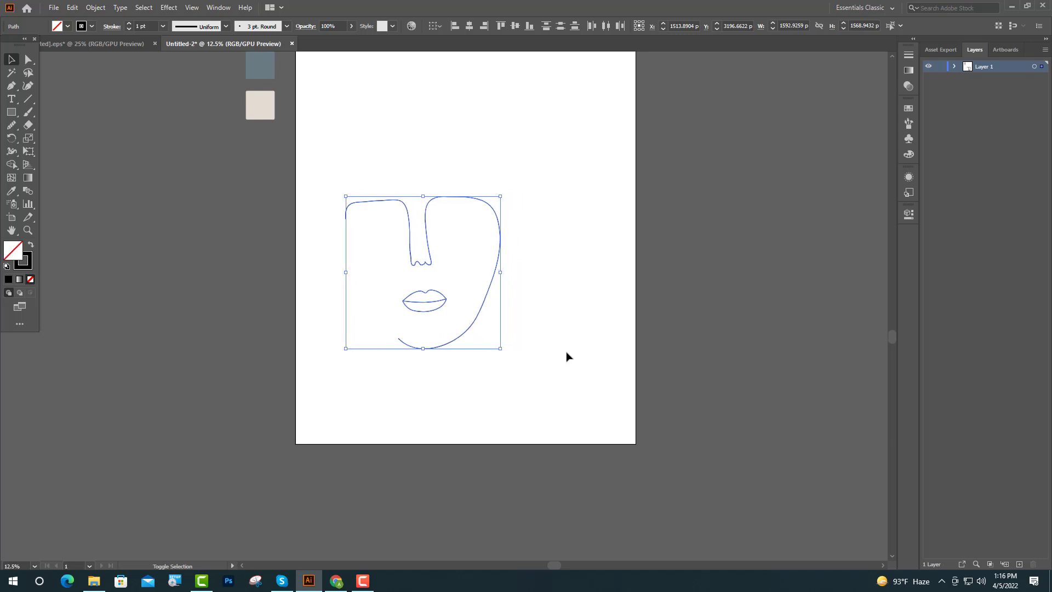
pyautogui.press('Up')
pyautogui.press('Up')
pyautogui.press('Up')
pyautogui.press('Up')
pyautogui.press('Up')
pyautogui.press('Up')
pyautogui.press('Up')
pyautogui.press('Up')
pyautogui.press('Up')
pyautogui.press('Up')
pyautogui.press('Up')
pyautogui.click(566, 350)
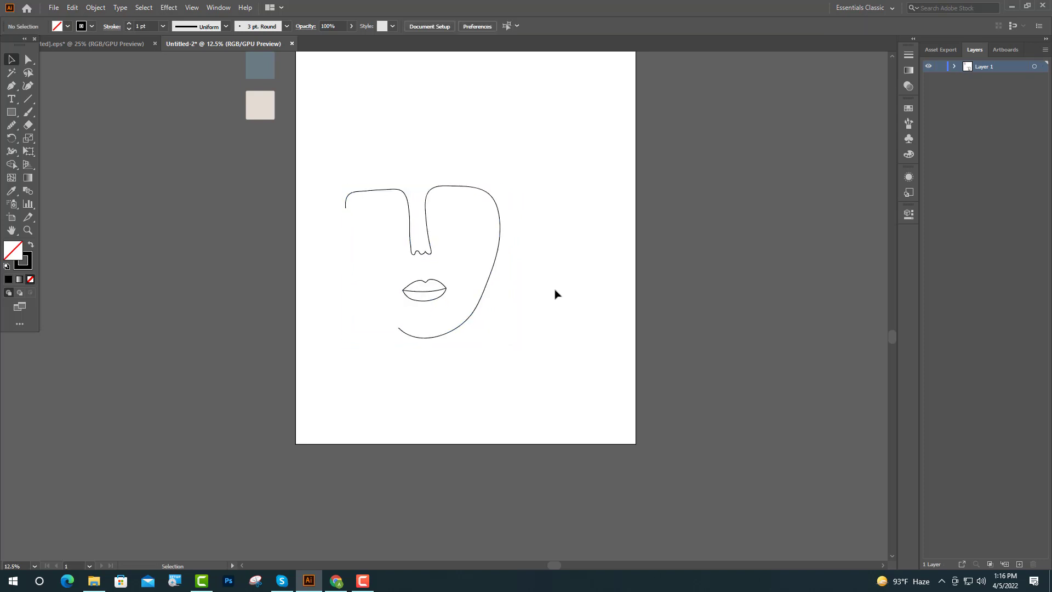
# - Draw a closed almond-shaped eye about 311 px wide and 116 px high below the right brow with the Pen tool
pyautogui.scroll(2, 528, 253)
pyautogui.scroll(2, 472, 258)
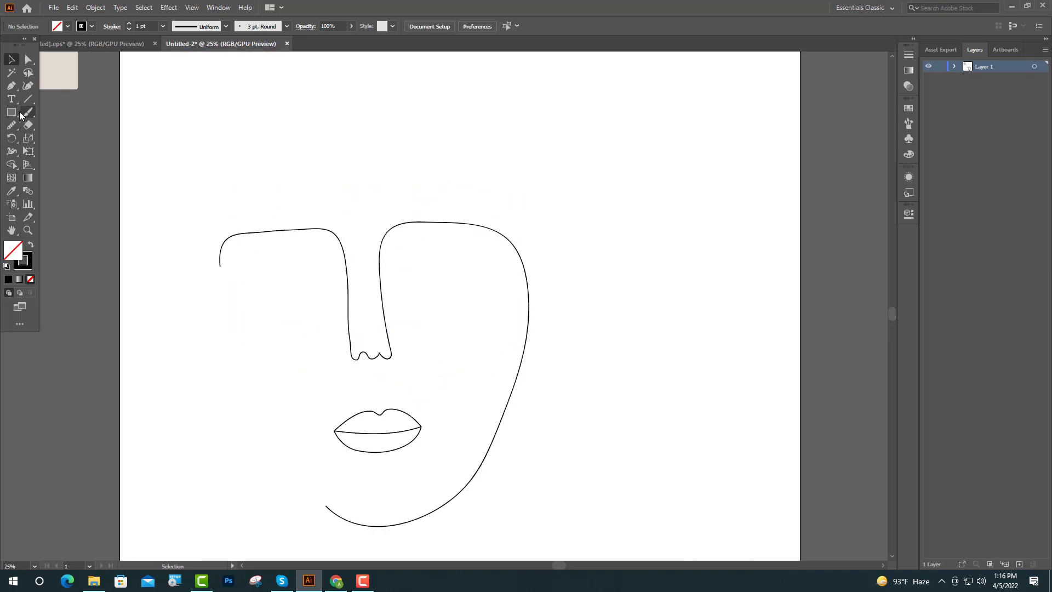
pyautogui.click(11, 85)
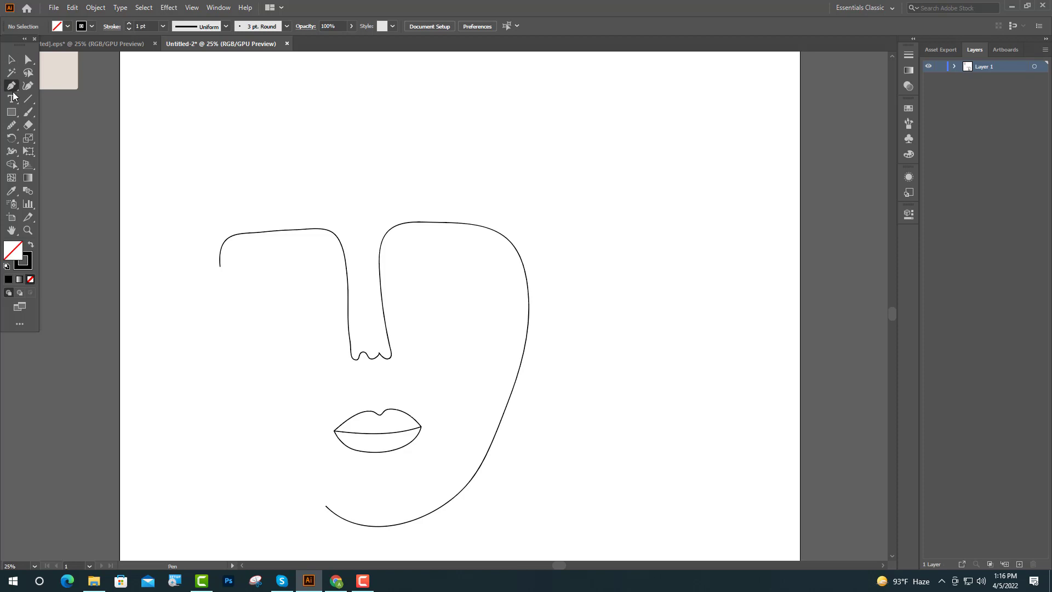
pyautogui.click(409, 269)
pyautogui.moveTo(470, 270); pyautogui.dragTo(498, 298)
pyautogui.click(470, 270)
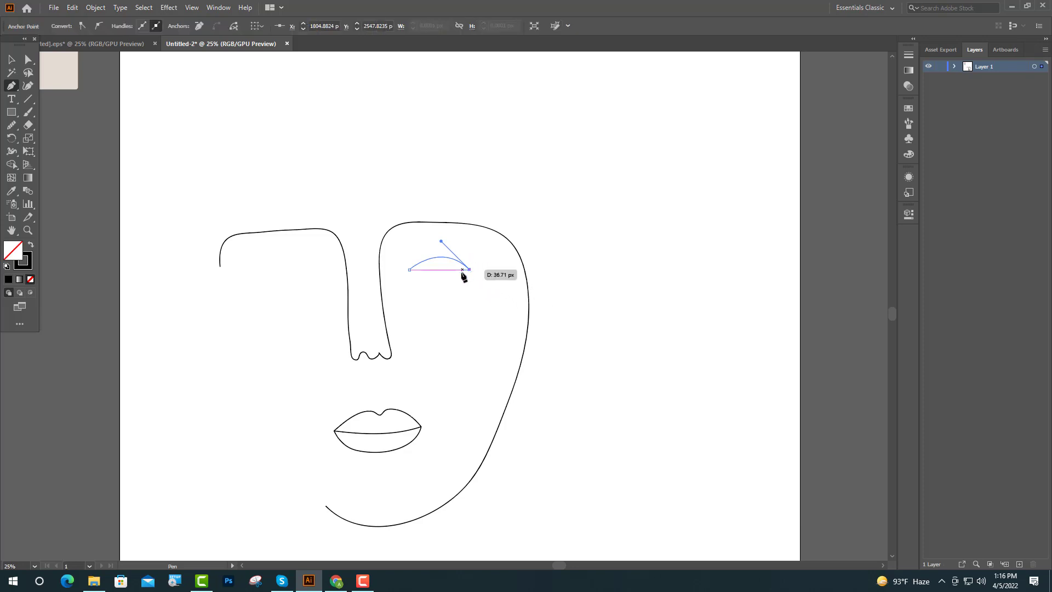
pyautogui.moveTo(410, 270); pyautogui.dragTo(382, 251)
pyautogui.press('v')
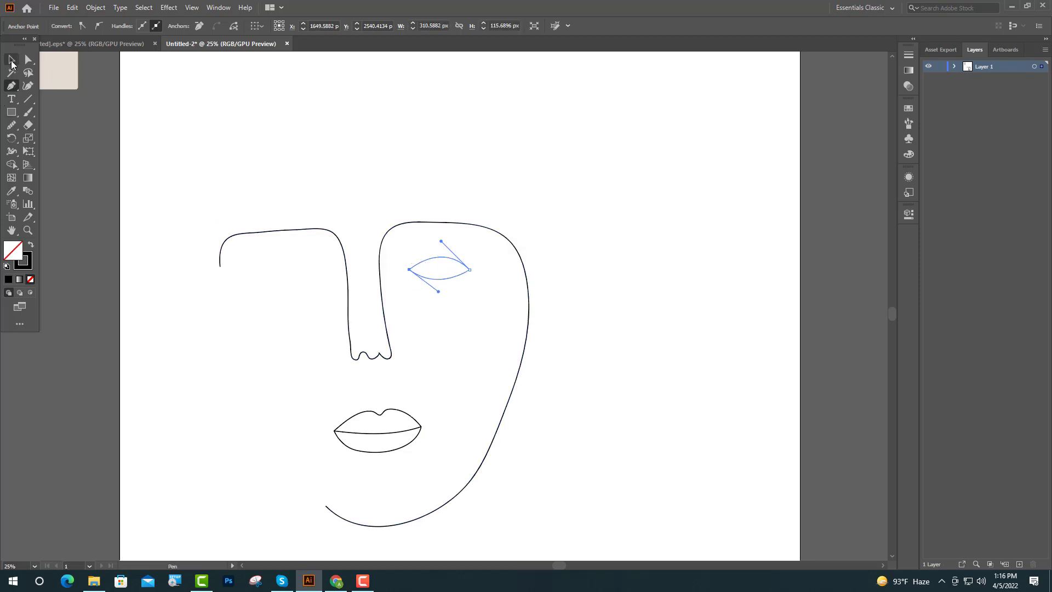
pyautogui.click(524, 214)
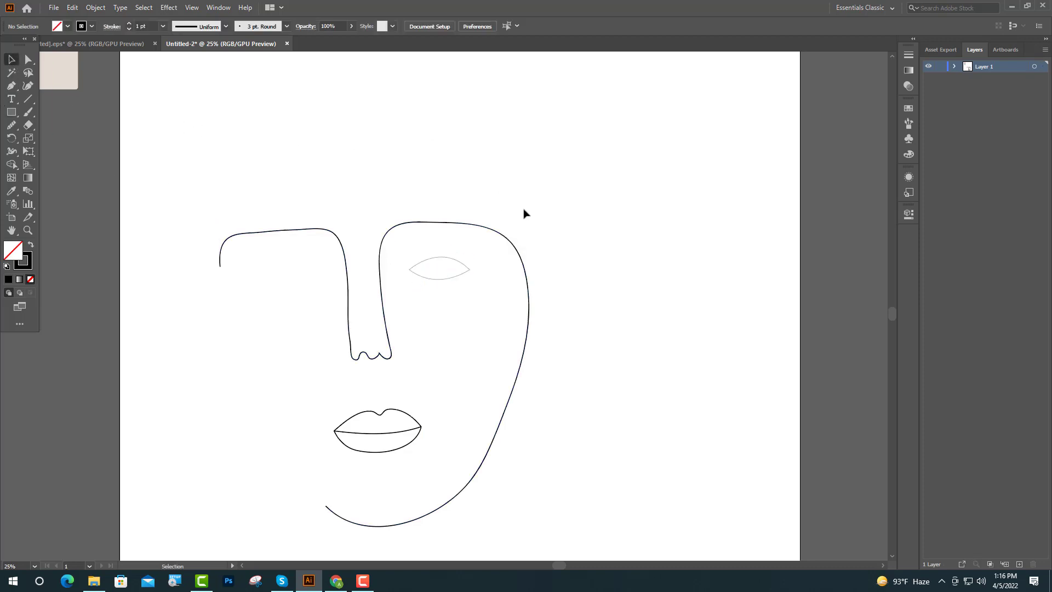
# - Apply the 3 pt. Round brush to the almond-shaped eye outline and place a copy of it level beneath the left brow
pyautogui.click(445, 280)
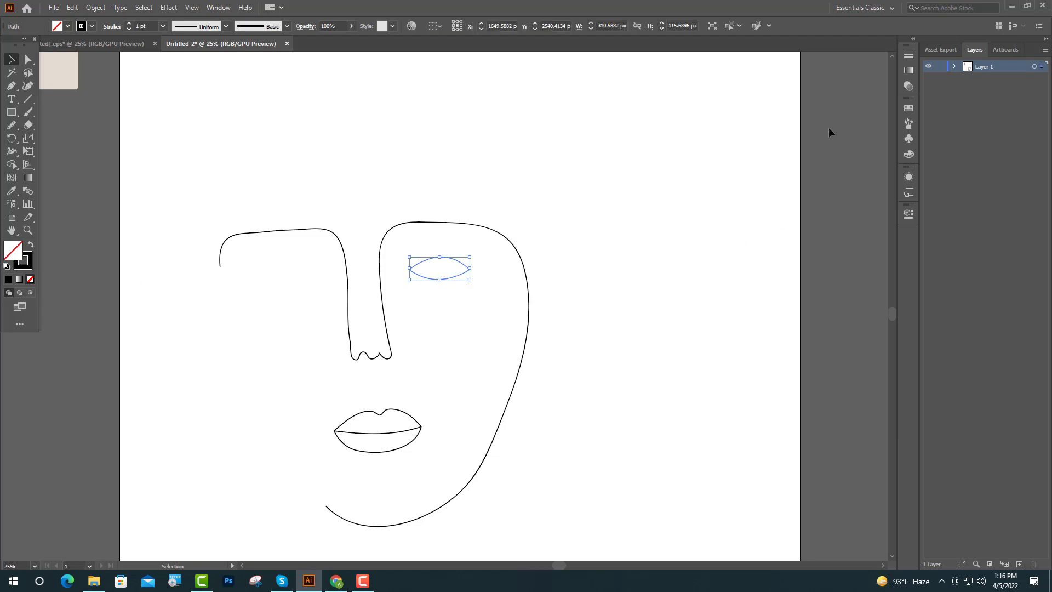
pyautogui.click(908, 107)
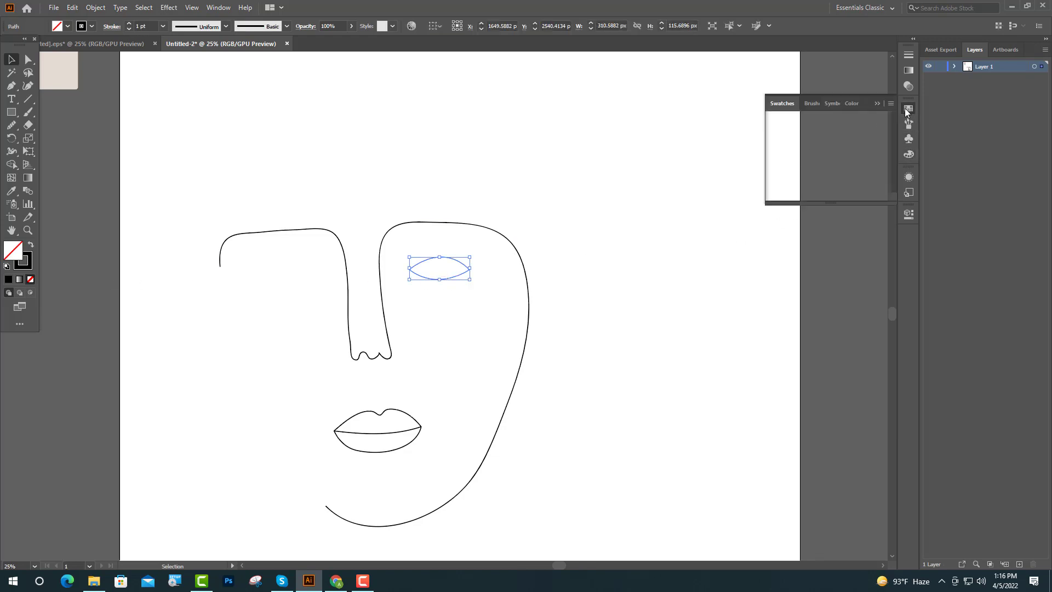
pyautogui.click(908, 123)
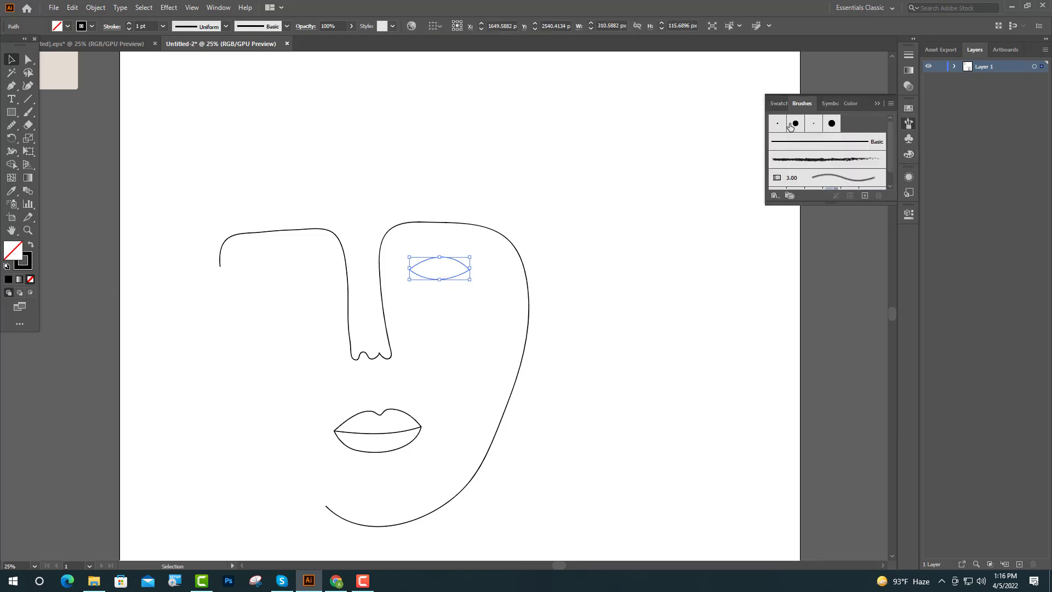
pyautogui.click(784, 125)
pyautogui.click(876, 104)
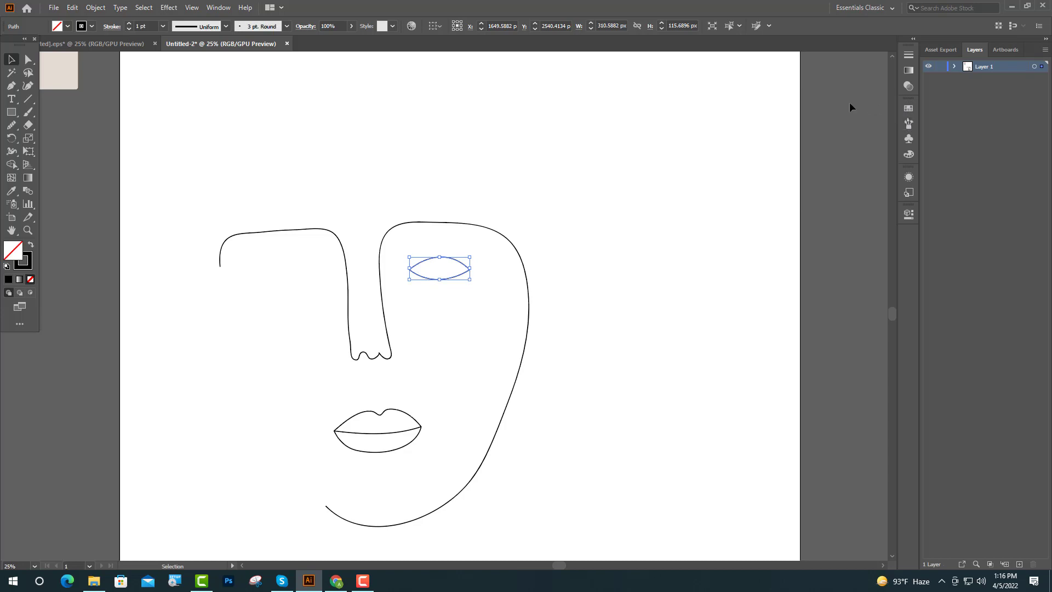
pyautogui.click(577, 266)
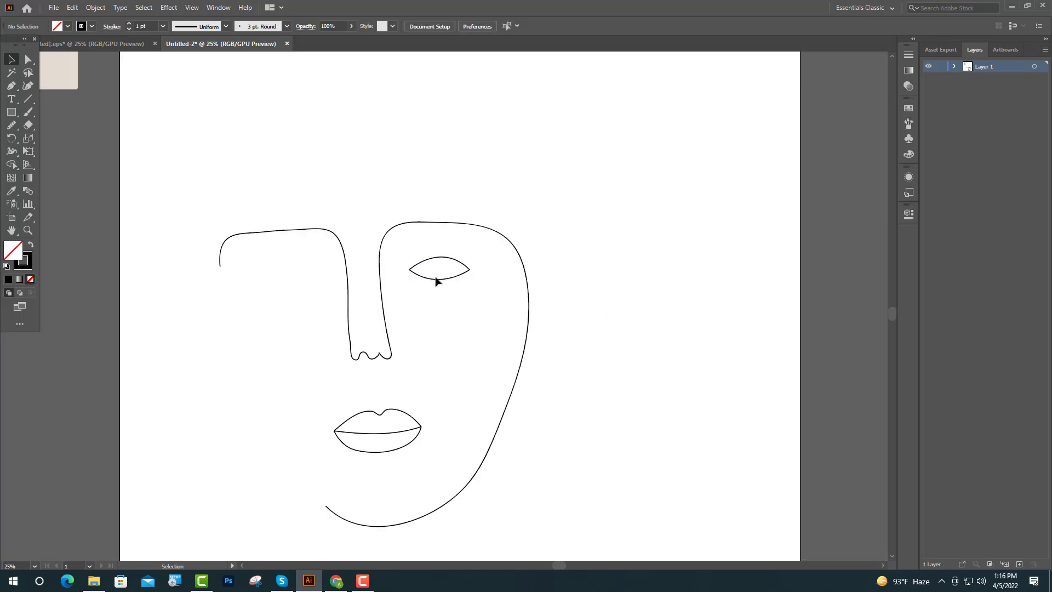
pyautogui.moveTo(436, 280); pyautogui.dragTo(280, 283)
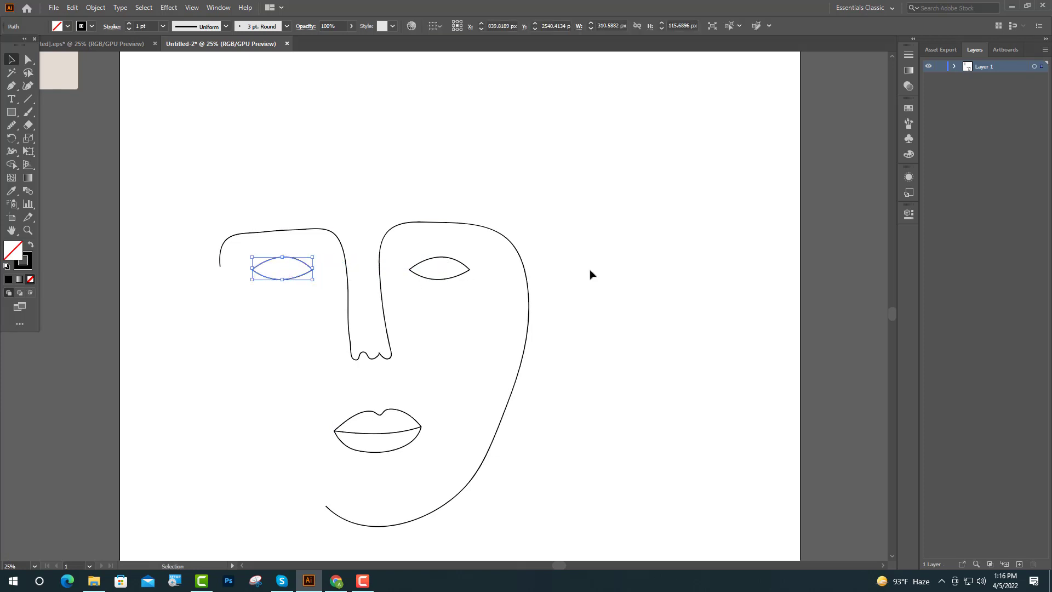
# - Draw a circle about 127 px in diameter, fill it black without a stroke, and place it as a pupil in both eyes
pyautogui.moveTo(15, 117); pyautogui.dragTo(44, 135)
pyautogui.moveTo(237, 184); pyautogui.dragTo(251, 196)
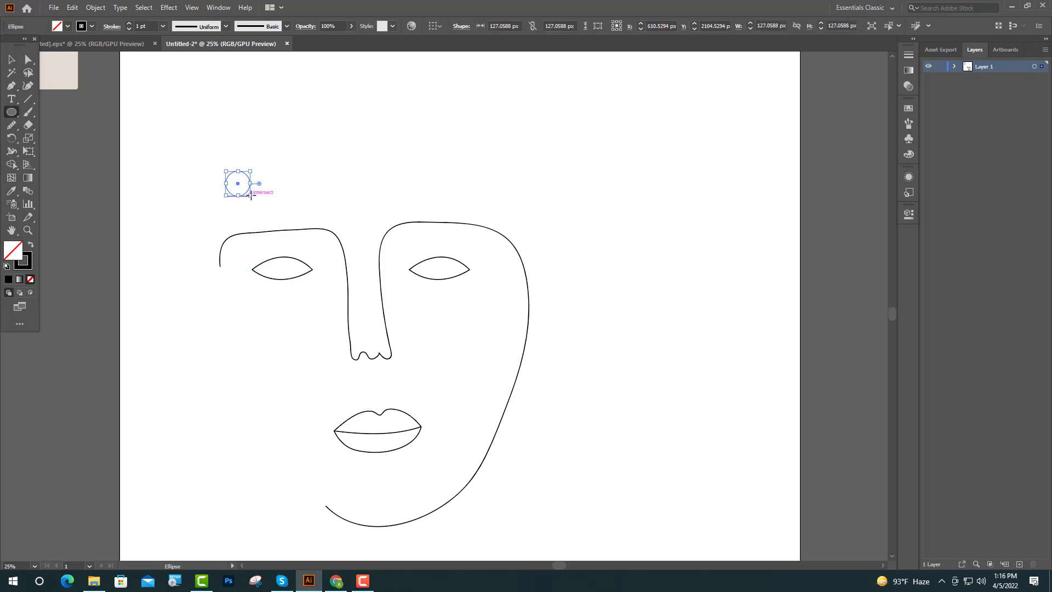
pyautogui.press('v')
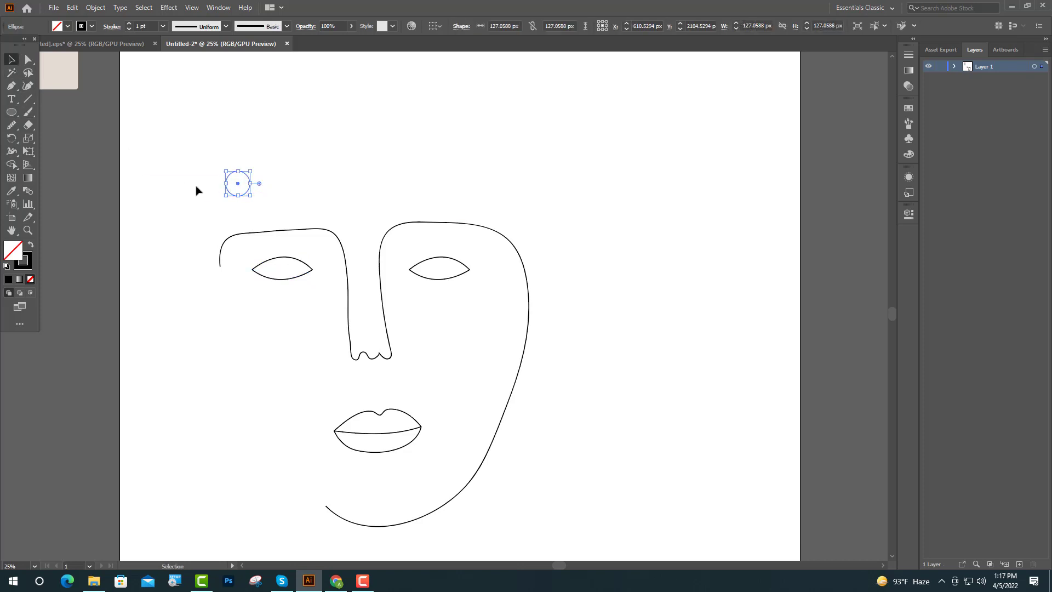
pyautogui.moveTo(235, 189); pyautogui.dragTo(709, 272)
pyautogui.click(32, 246)
pyautogui.scroll(3, 286, 271)
pyautogui.click(469, 258)
pyautogui.scroll(-4, 528, 288)
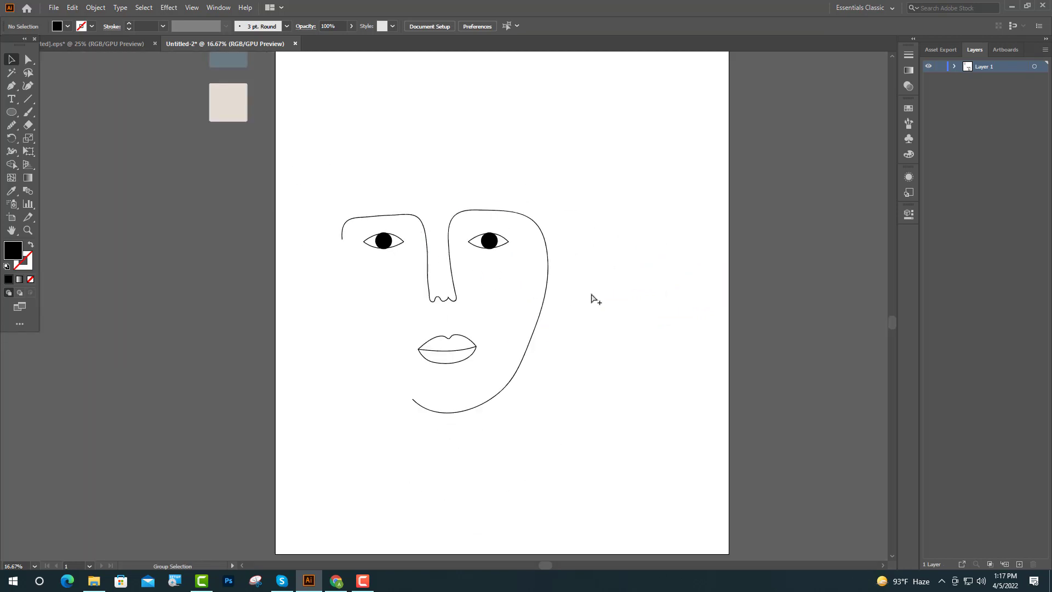
# - Scale the whole face drawing up proportionally to about 1880 px wide and 1852 px high, and deselect it
pyautogui.scroll(-1, 569, 300)
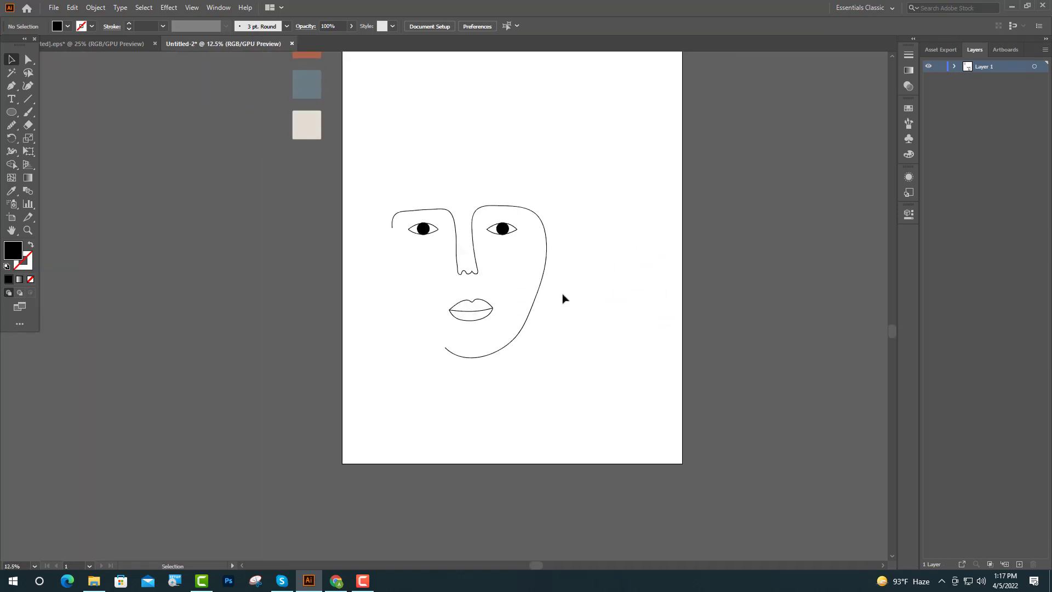
pyautogui.scroll(1, 540, 321)
pyautogui.scroll(2, 533, 338)
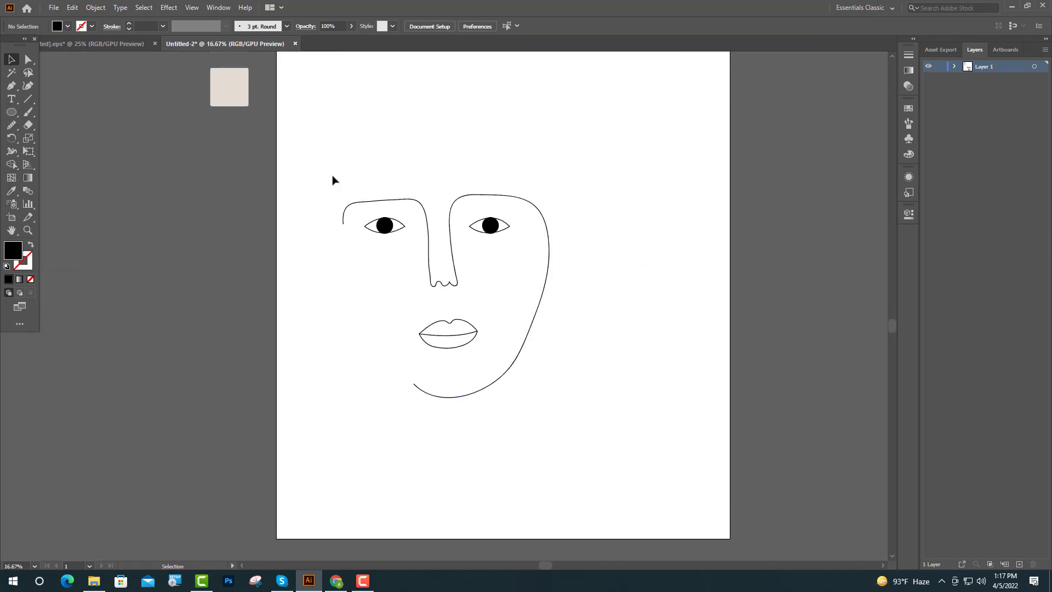
pyautogui.moveTo(332, 179); pyautogui.dragTo(560, 407)
pyautogui.scroll(2, 563, 274)
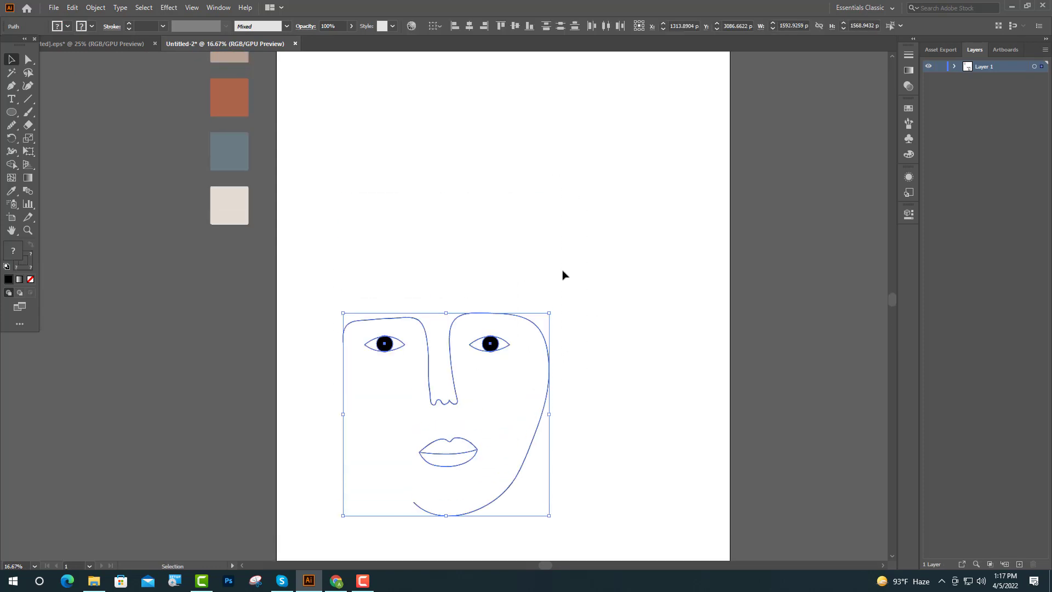
pyautogui.scroll(-2, 564, 280)
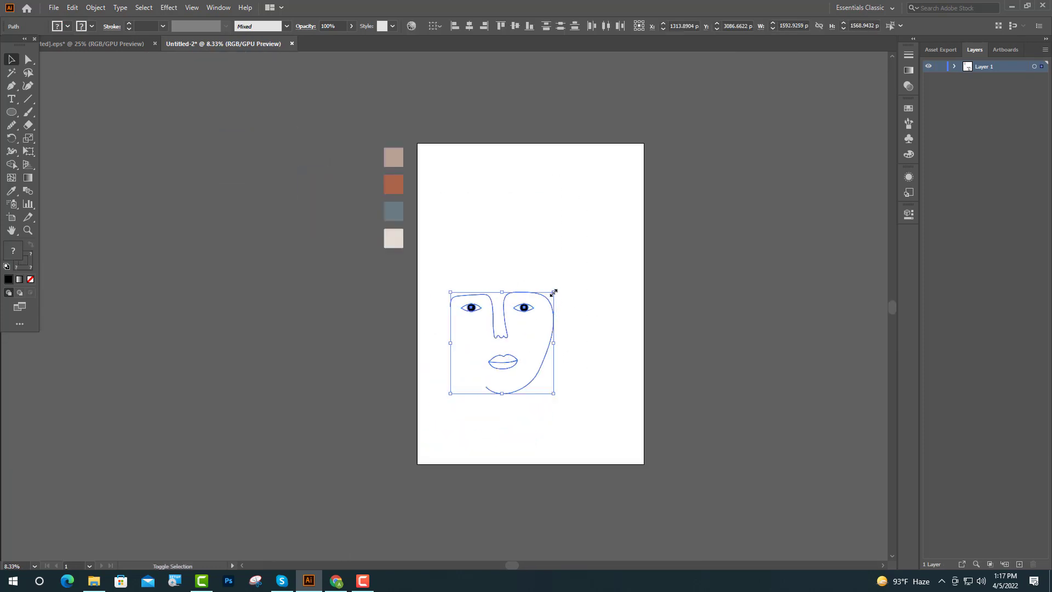
pyautogui.moveTo(553, 292); pyautogui.dragTo(597, 249)
pyautogui.scroll(2, 548, 297)
pyautogui.scroll(-2, 617, 338)
pyautogui.scroll(2, 623, 354)
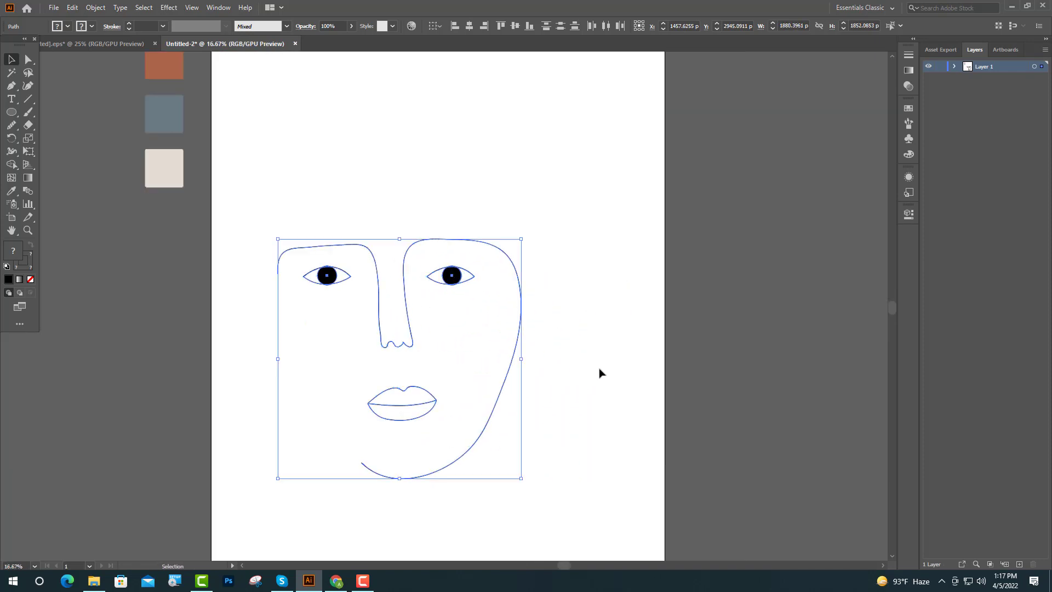
pyautogui.click(598, 366)
# - Round the pointed peak on the underside of the nose with a corner radius of about 5.6 px
pyautogui.scroll(-2, 598, 365)
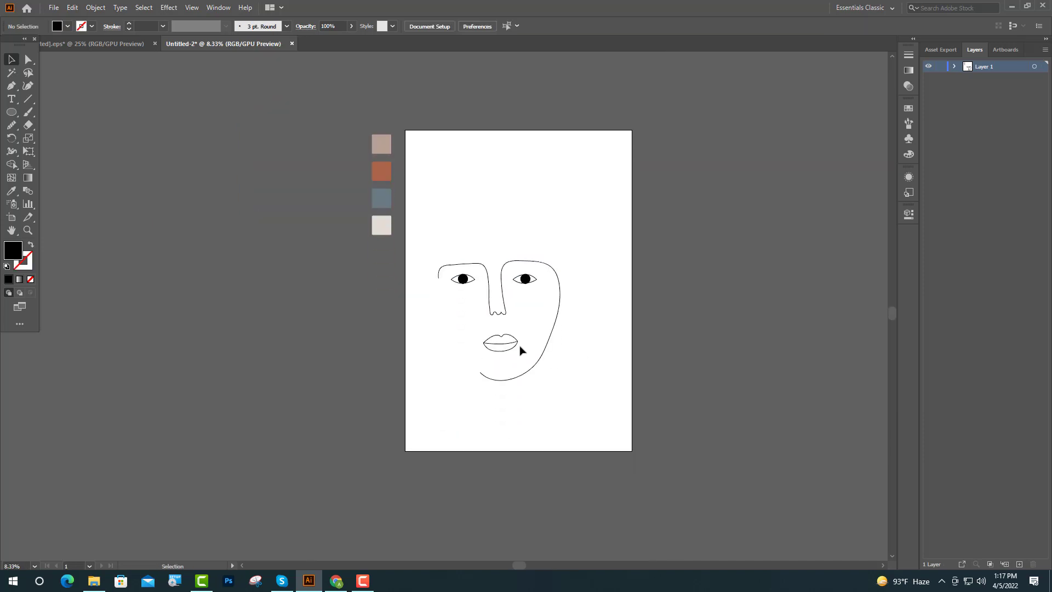
pyautogui.click(26, 61)
pyautogui.scroll(7, 503, 314)
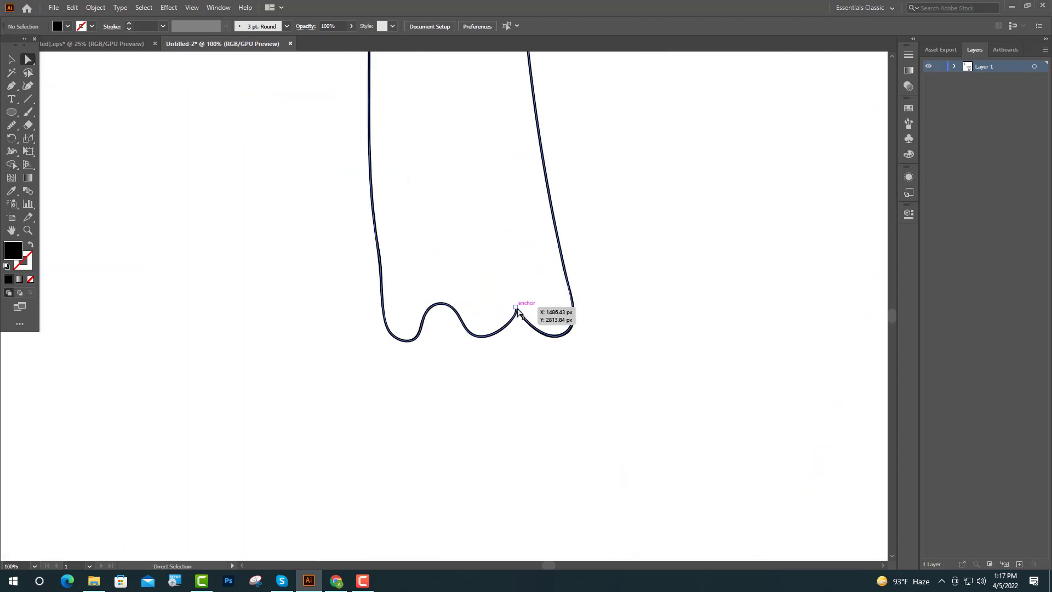
pyautogui.click(517, 310)
pyautogui.scroll(1, 519, 313)
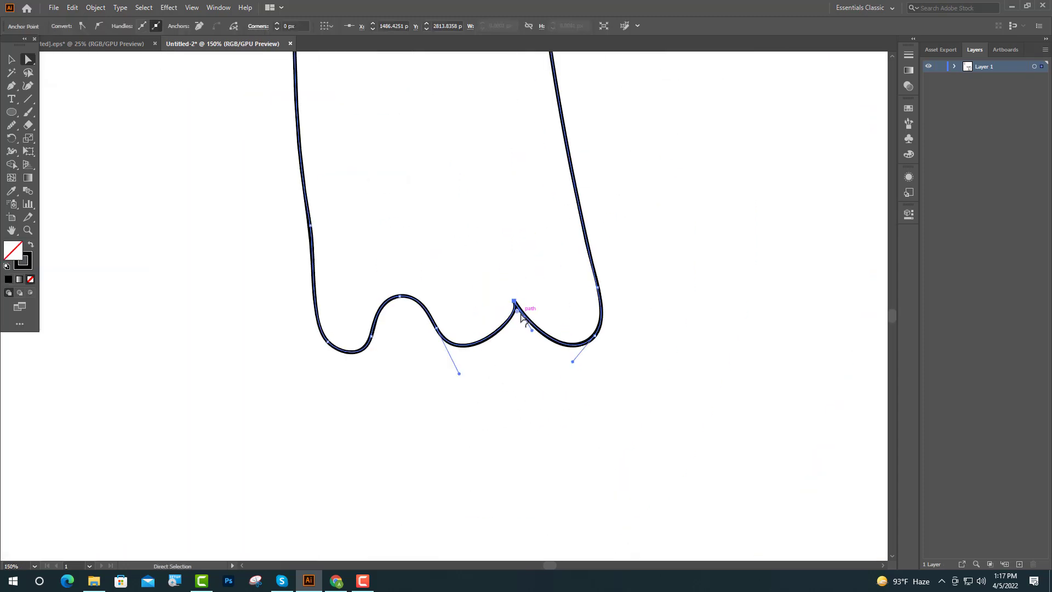
pyautogui.moveTo(517, 310); pyautogui.dragTo(523, 324)
pyautogui.scroll(-2, 518, 335)
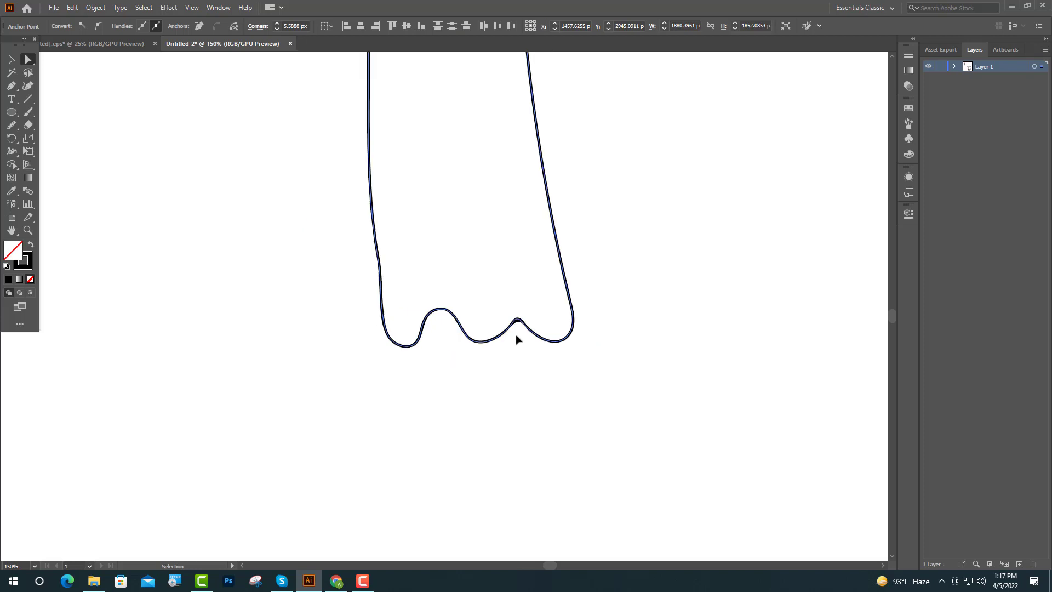
# - Raise the two anchors of the rounded peak under the nose slightly and deselect the outline
pyautogui.scroll(1, 515, 327)
pyautogui.scroll(1, 516, 327)
pyautogui.click(521, 325)
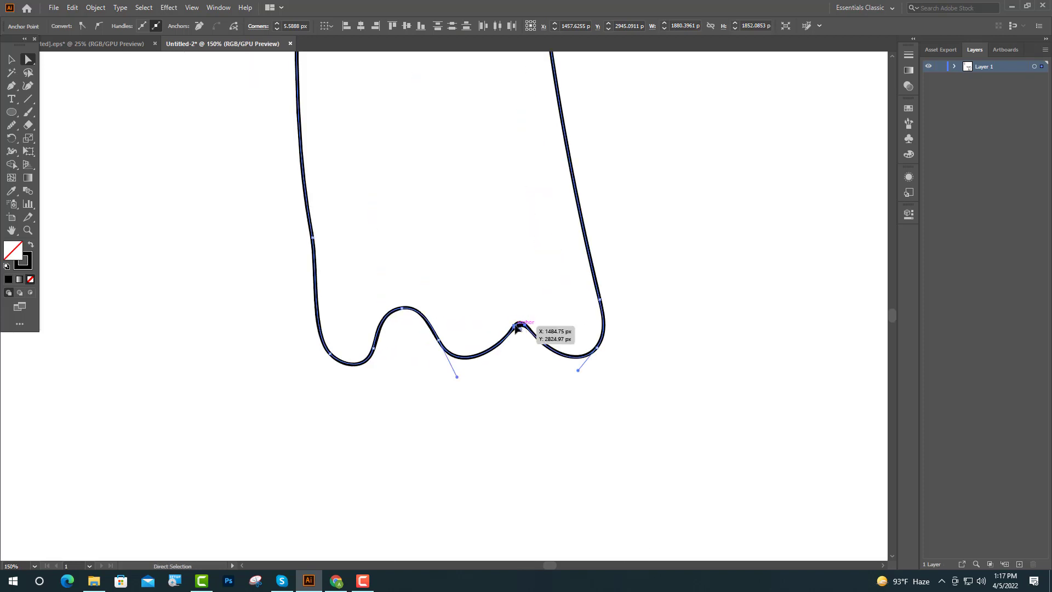
pyautogui.keyDown('shift'); pyautogui.click(525, 324); pyautogui.keyUp('shift')
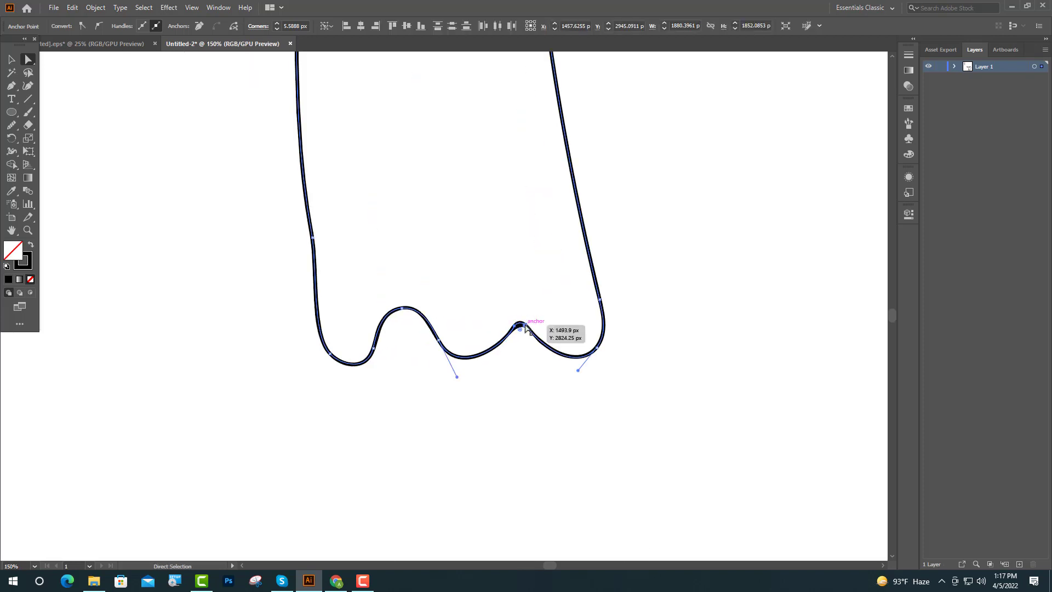
pyautogui.hotkey('shift', 'Up')
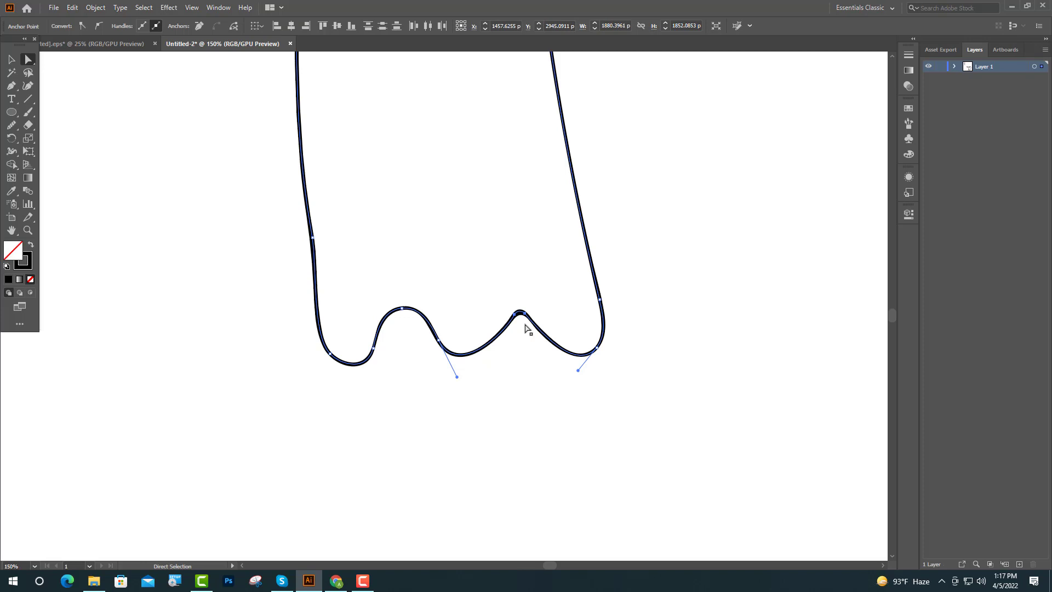
pyautogui.scroll(-2, 525, 328)
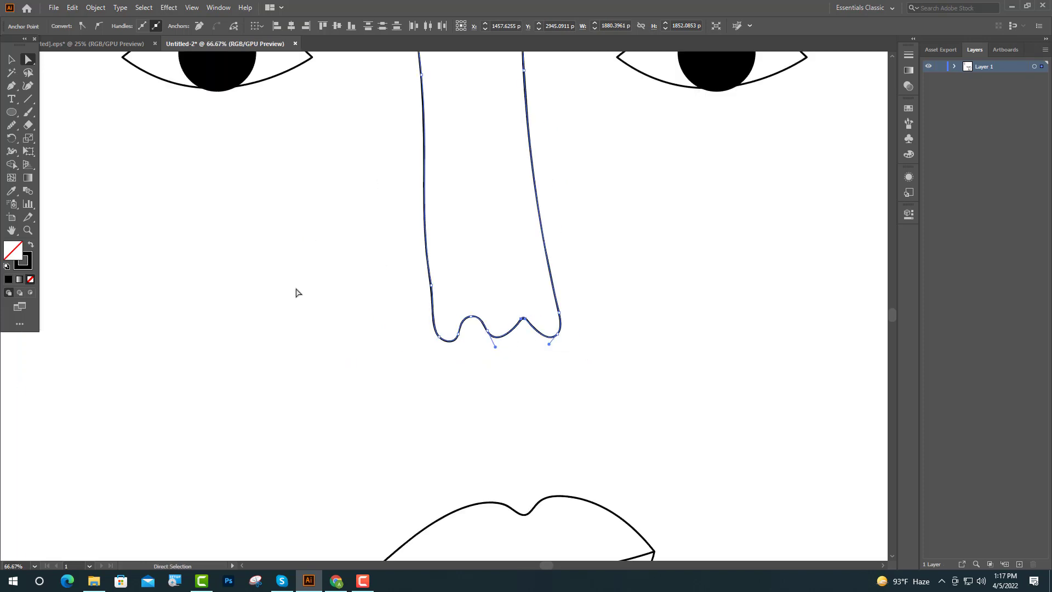
pyautogui.click(12, 59)
pyautogui.click(157, 265)
pyautogui.scroll(-2, 249, 311)
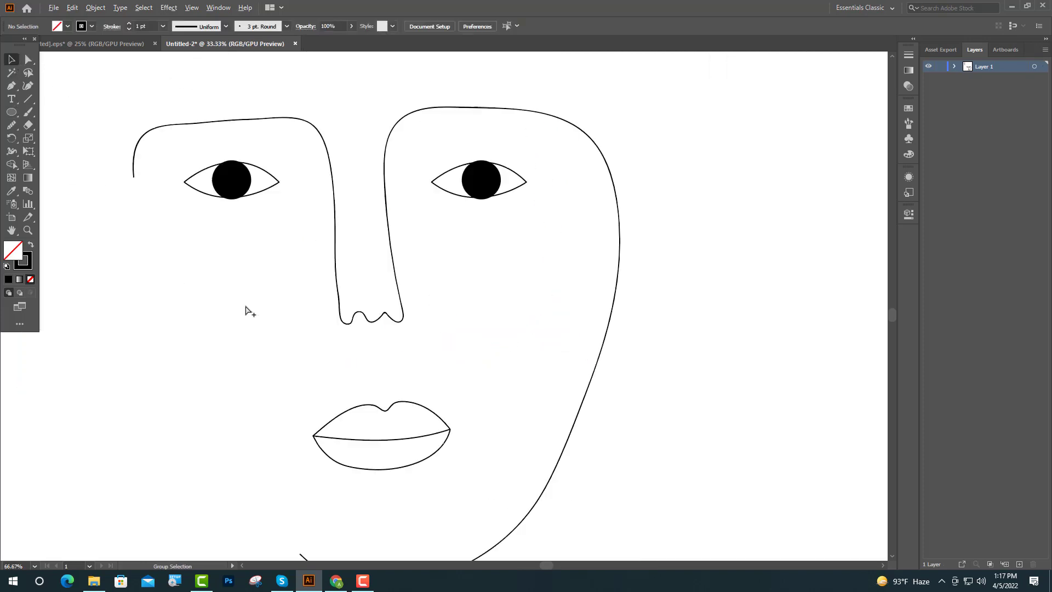
# - Apply the thick round Touch Calligraphic brush to the face line, the lips and both eye outlines
pyautogui.scroll(-1, 249, 312)
pyautogui.scroll(1, 488, 386)
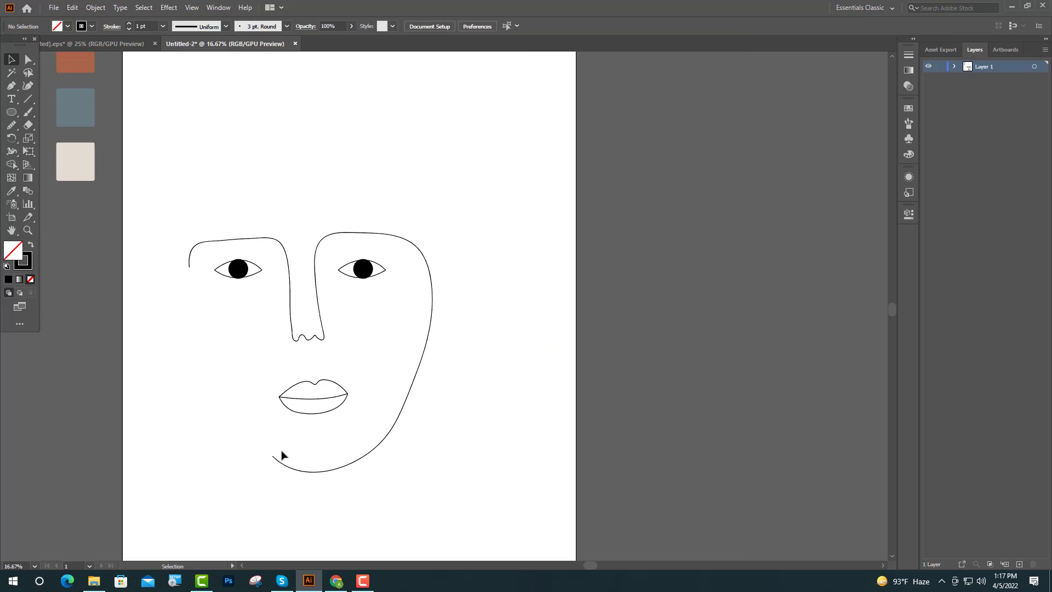
pyautogui.scroll(1, 271, 456)
pyautogui.scroll(1, 337, 463)
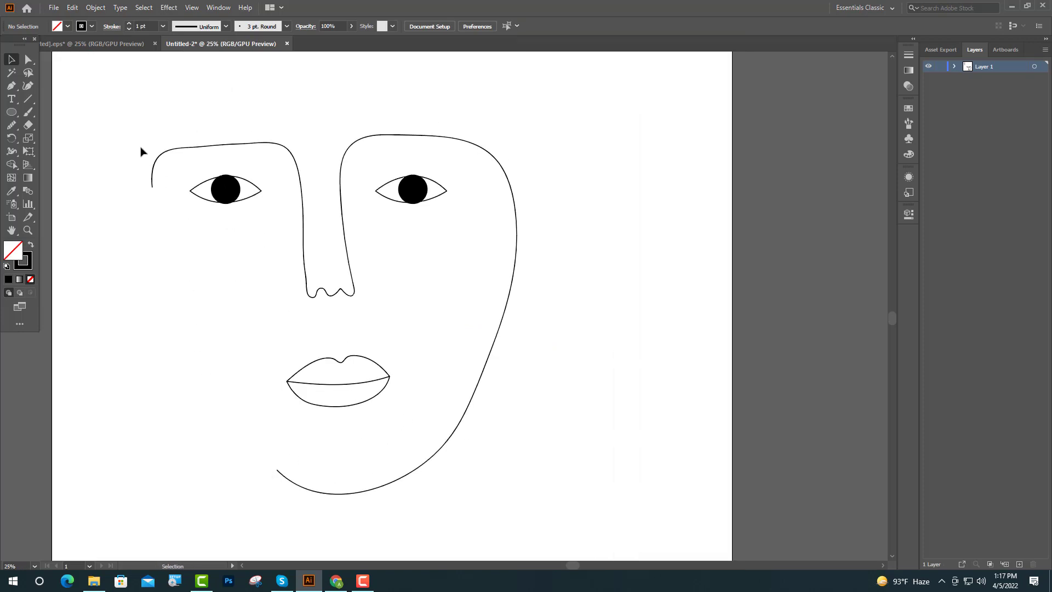
pyautogui.click(209, 201)
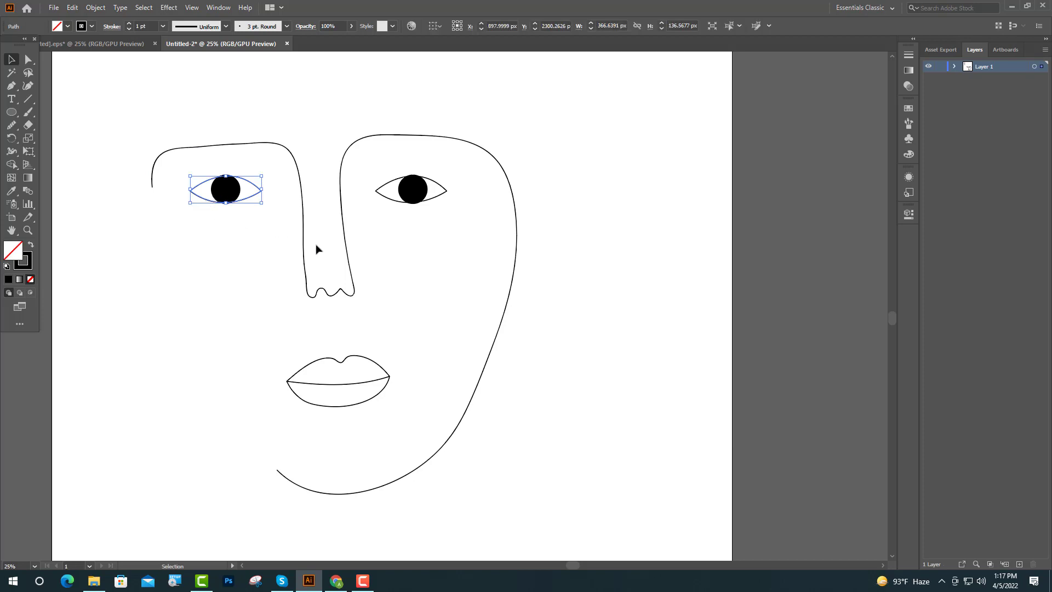
pyautogui.keyDown('shift'); pyautogui.click(305, 271); pyautogui.keyUp('shift')
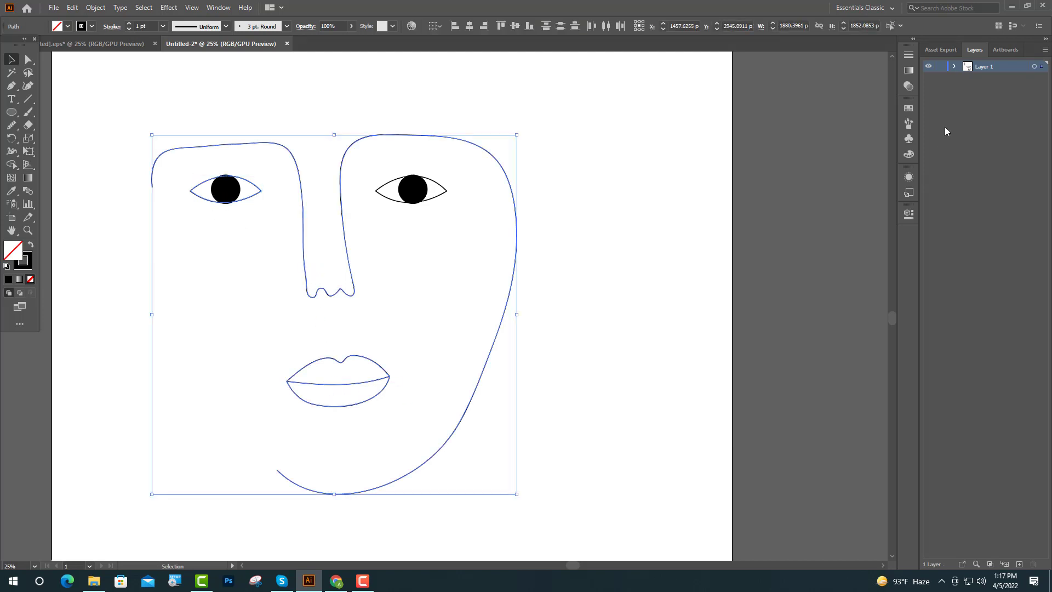
pyautogui.keyDown('shift'); pyautogui.click(440, 193); pyautogui.keyUp('shift')
pyautogui.click(909, 126)
pyautogui.click(831, 123)
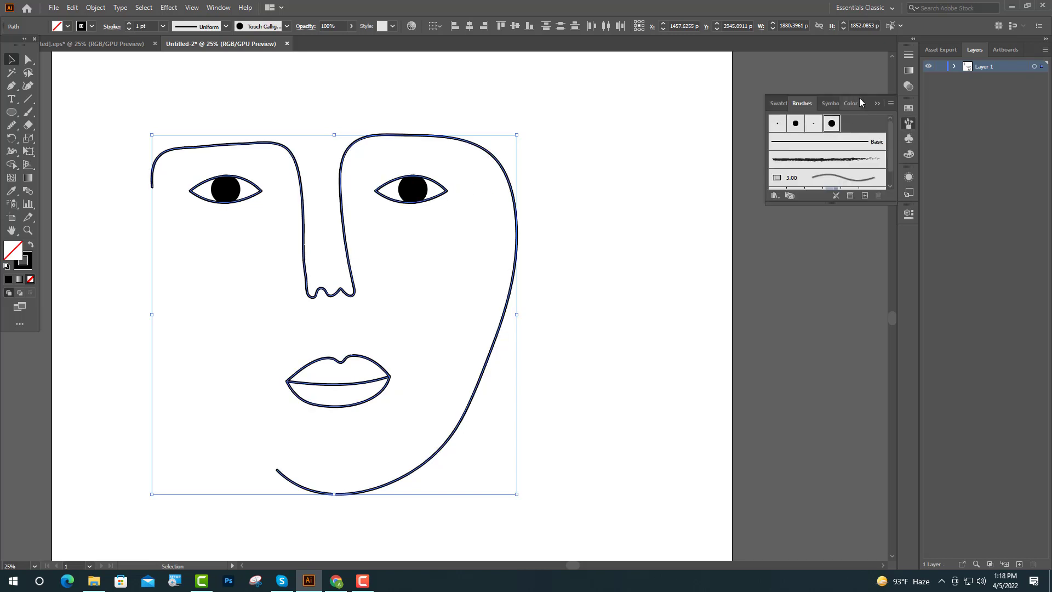
pyautogui.click(876, 104)
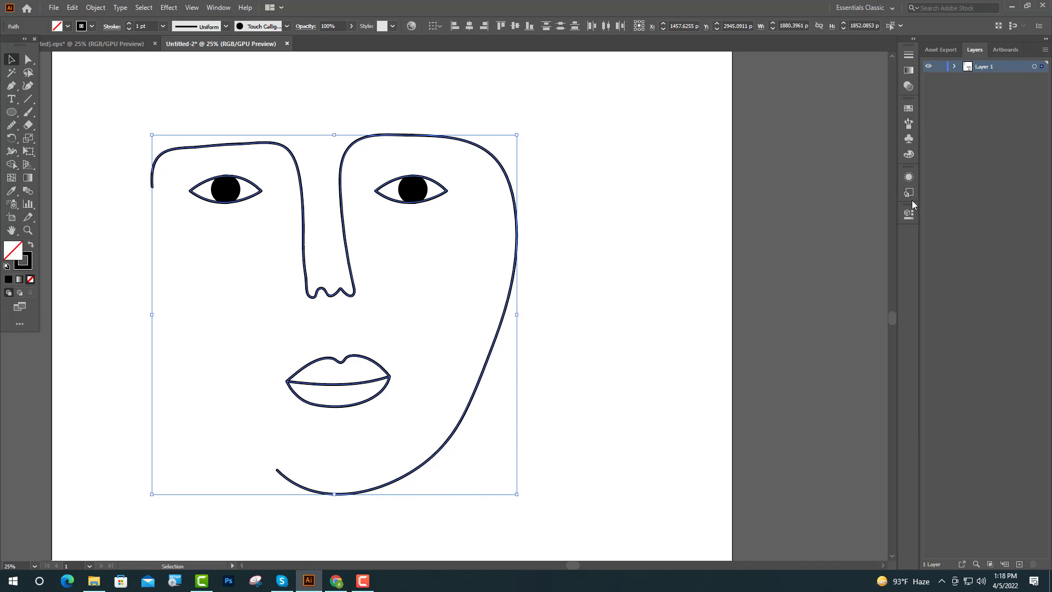
# - Set the stroke weight of the selected face outlines to 1.5 pt and deselect them
pyautogui.click(908, 215)
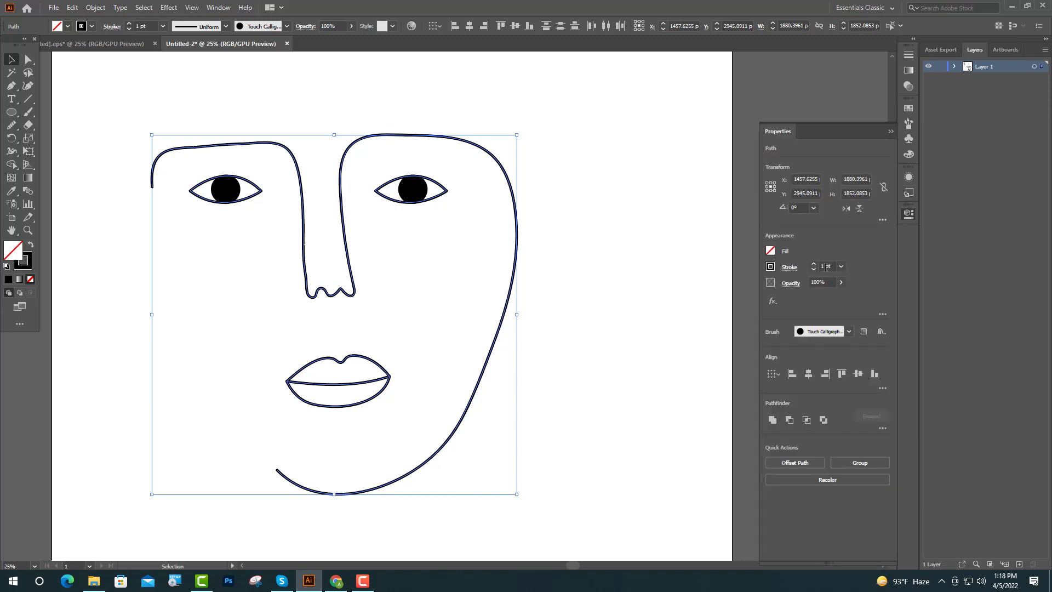
pyautogui.click(826, 267)
pyautogui.write('.5')
pyautogui.press('Return')
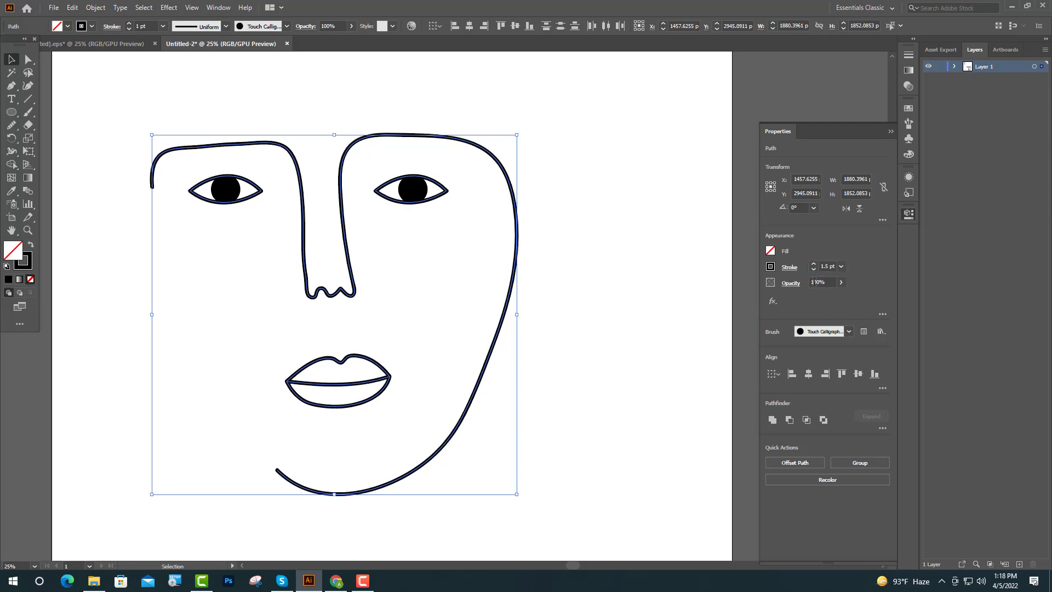
pyautogui.click(890, 131)
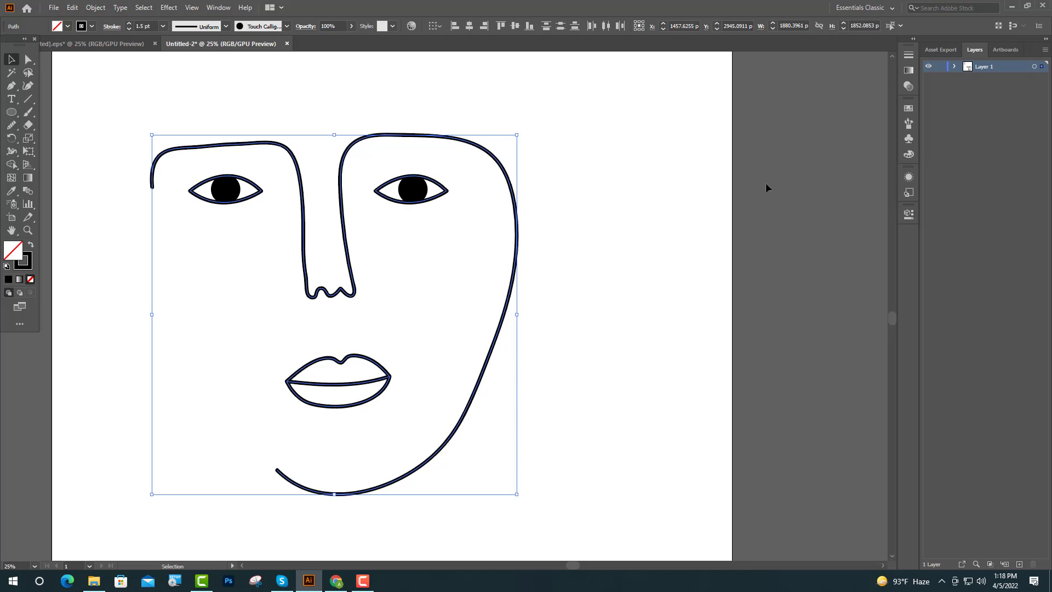
pyautogui.click(737, 227)
# - Paint two slate-blue wavy lines with the Paintbrush: one across the artboard's upper-right corner, one down its whole right side
pyautogui.press('b')
pyautogui.hotkey('ctrl', '-')
pyautogui.scroll(3, 681, 261)
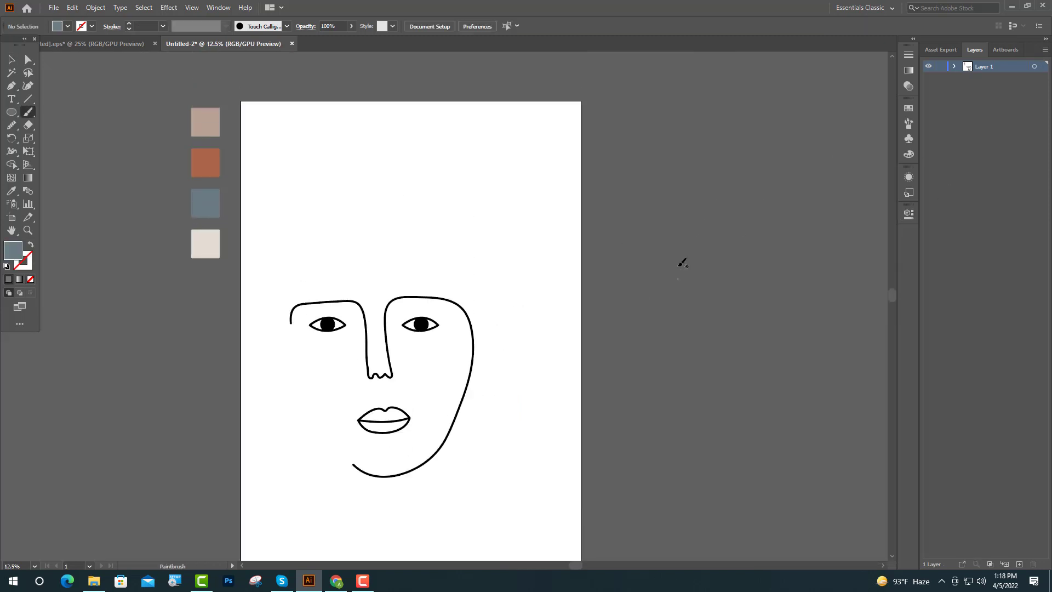
pyautogui.scroll(-1, 681, 261)
pyautogui.moveTo(535, 66); pyautogui.dragTo(555, 133)
pyautogui.moveTo(587, 232); pyautogui.dragTo(602, 244)
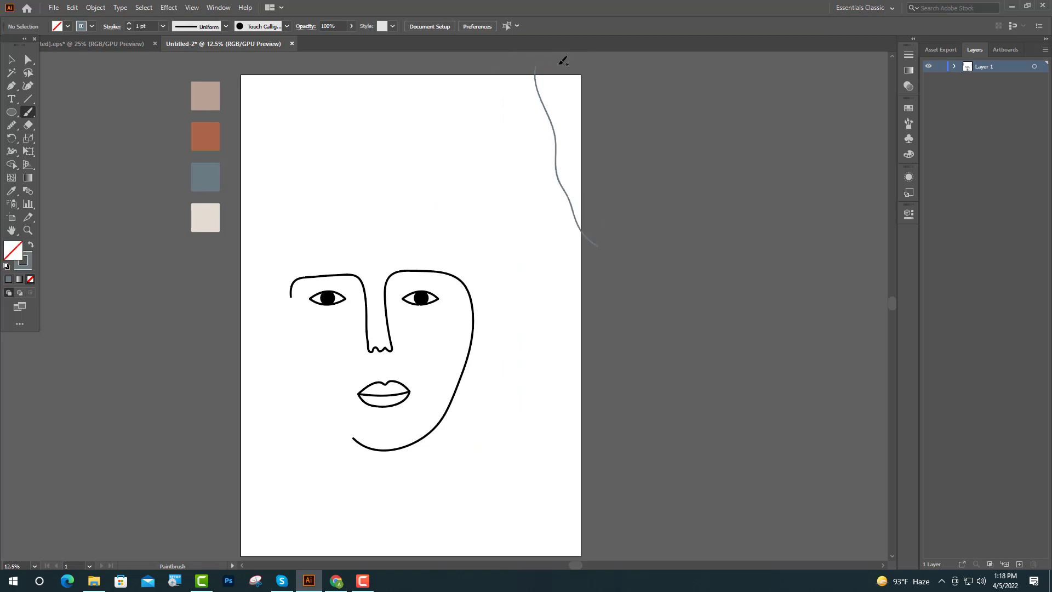
pyautogui.moveTo(561, 62)
pyautogui.mouseDown()
pyautogui.moveTo(541, 181)
pyautogui.moveTo(557, 291)
pyautogui.moveTo(510, 398)
pyautogui.moveTo(501, 504)
pyautogui.moveTo(481, 558)
pyautogui.mouseUp()
pyautogui.scroll(-2, 551, 458)
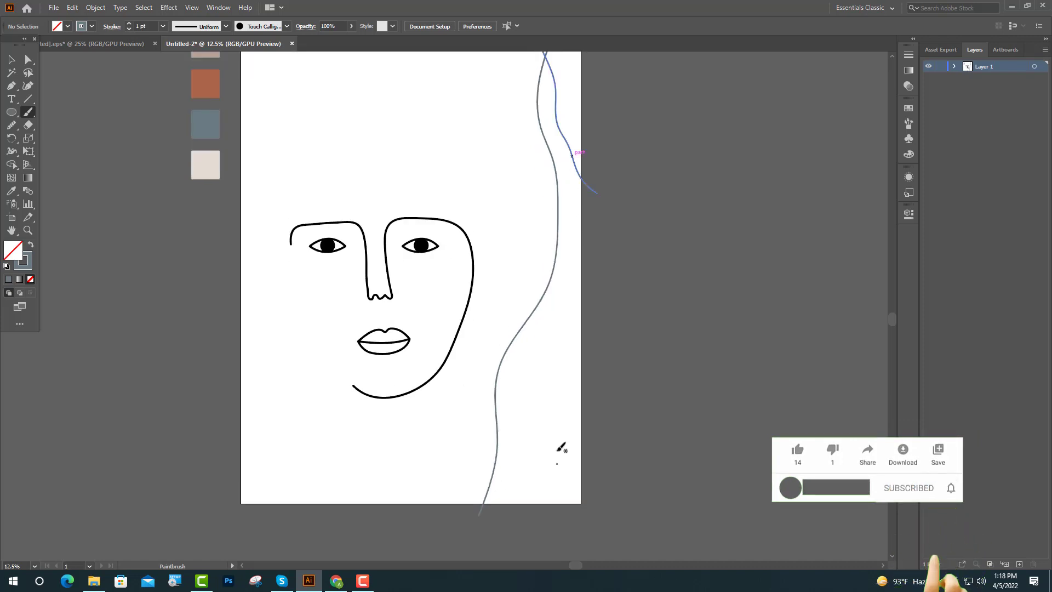
# - Paint three more slate-blue wavy lines with the Paintbrush: down the artboard's middle, down its left side and across its lower-left corner
pyautogui.scroll(-1, 561, 448)
pyautogui.scroll(1, 567, 450)
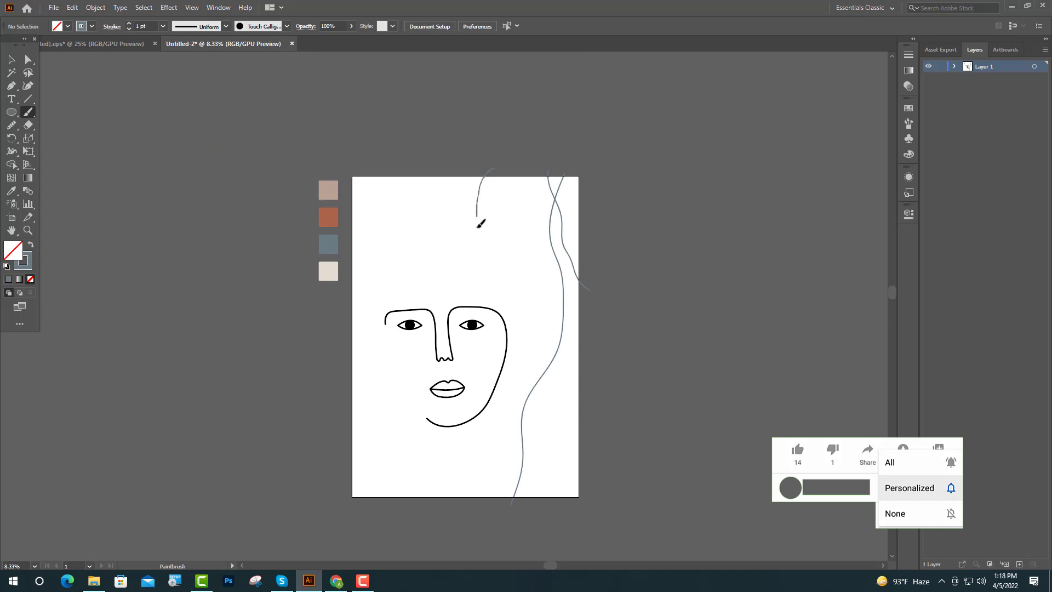
pyautogui.moveTo(480, 223)
pyautogui.mouseDown()
pyautogui.moveTo(476, 446)
pyautogui.moveTo(448, 502)
pyautogui.mouseUp()
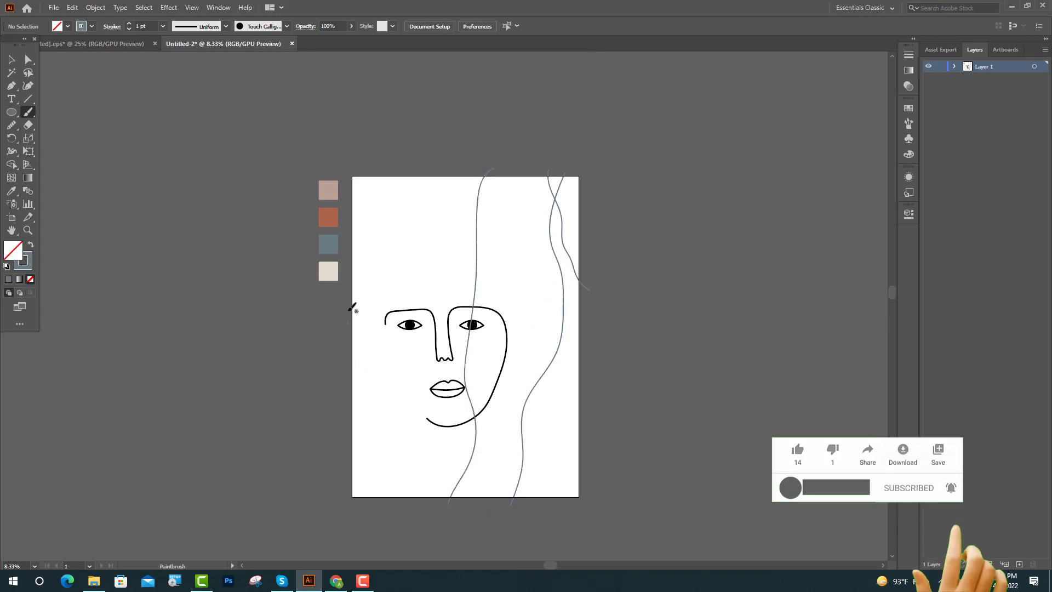
pyautogui.moveTo(388, 168)
pyautogui.mouseDown()
pyautogui.moveTo(361, 390)
pyautogui.moveTo(372, 452)
pyautogui.moveTo(367, 506)
pyautogui.mouseUp()
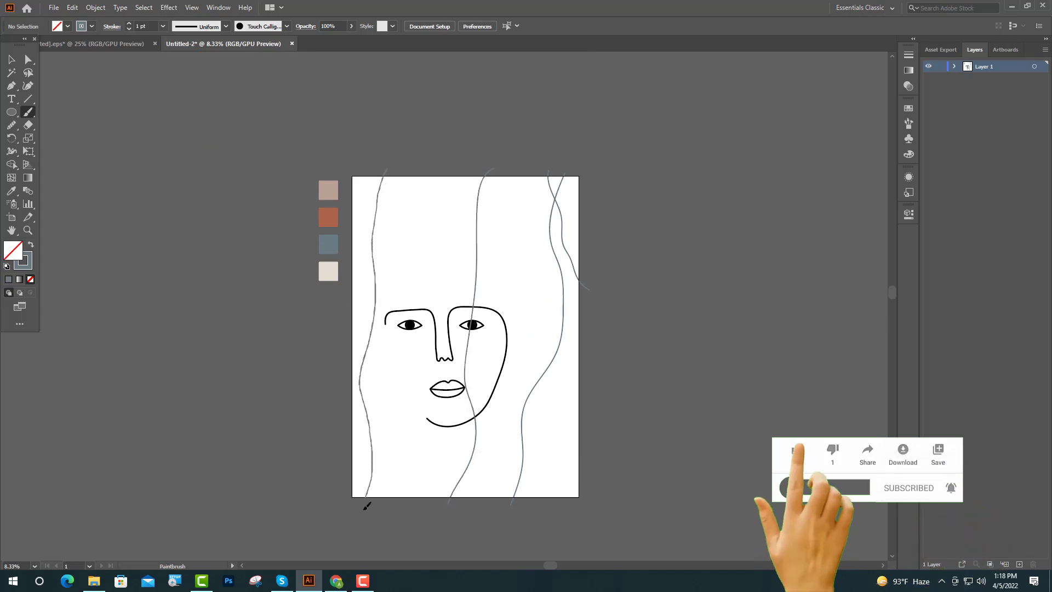
pyautogui.moveTo(329, 374); pyautogui.dragTo(365, 470)
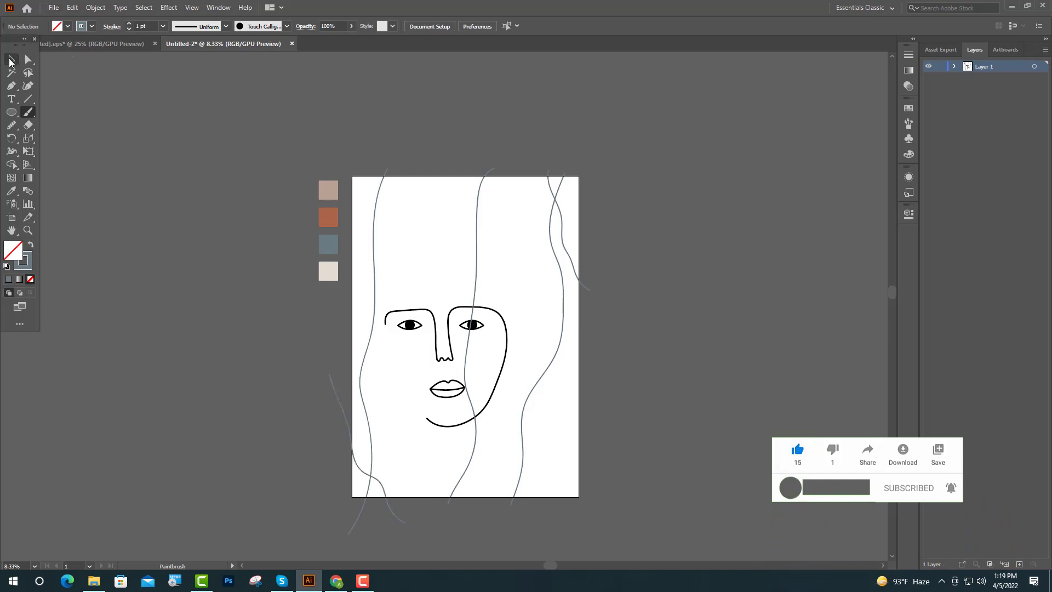
# - Nudge the short wavy line at the lower-left corner slightly to the right and deselect it
pyautogui.click(10, 60)
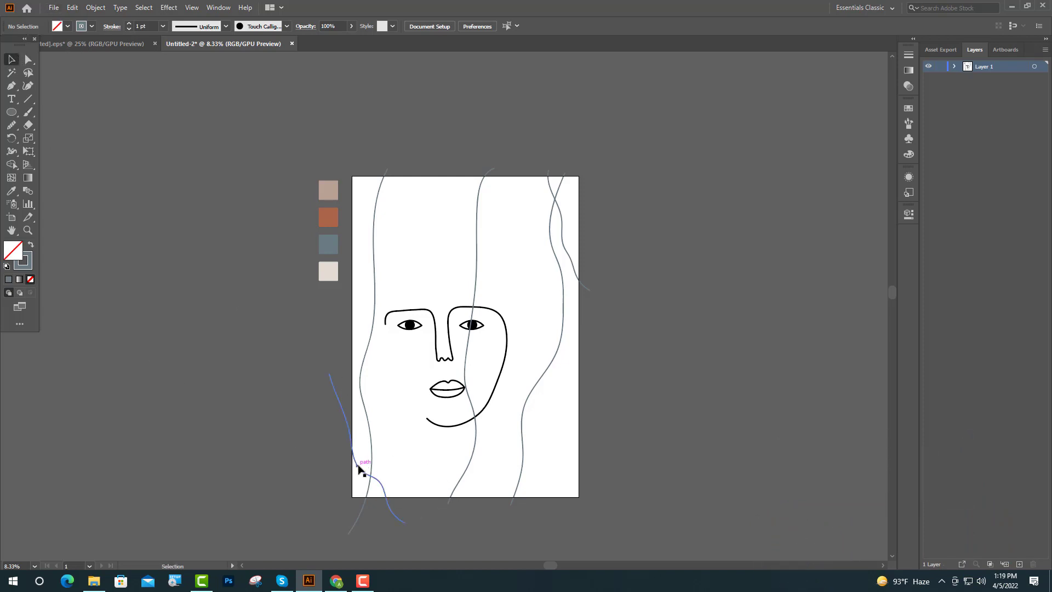
pyautogui.moveTo(359, 468); pyautogui.dragTo(367, 466)
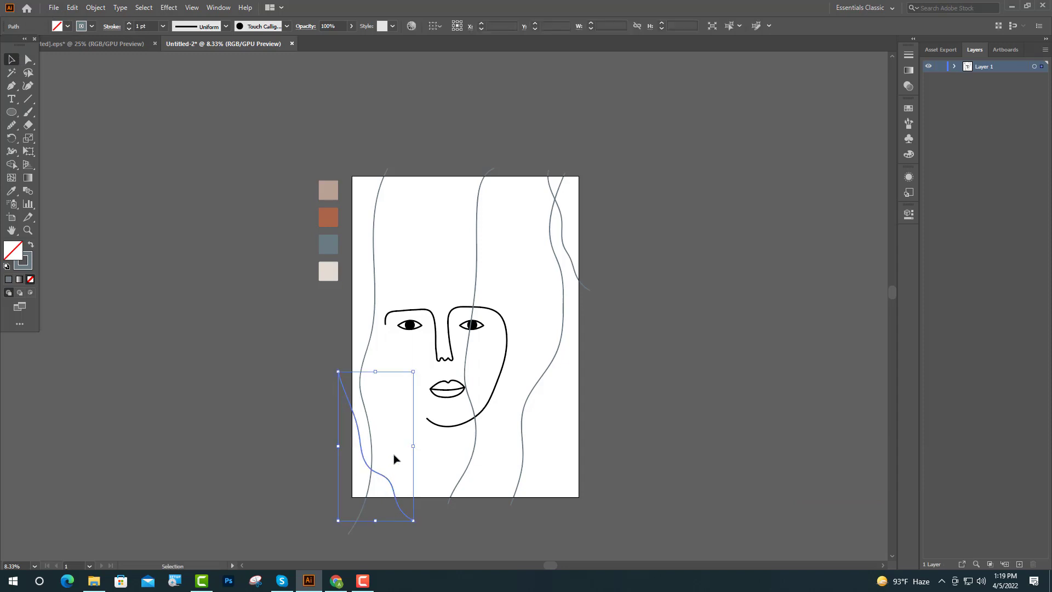
pyautogui.click(613, 389)
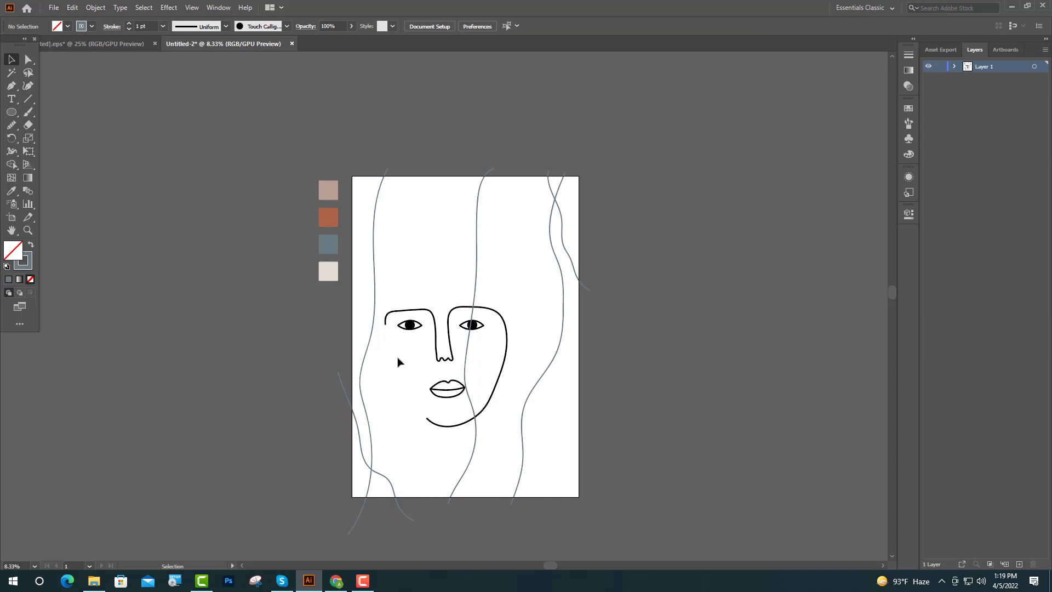
# - Bring the face line and the right eye's outline and pupil to the front of the middle wavy line
pyautogui.click(458, 312)
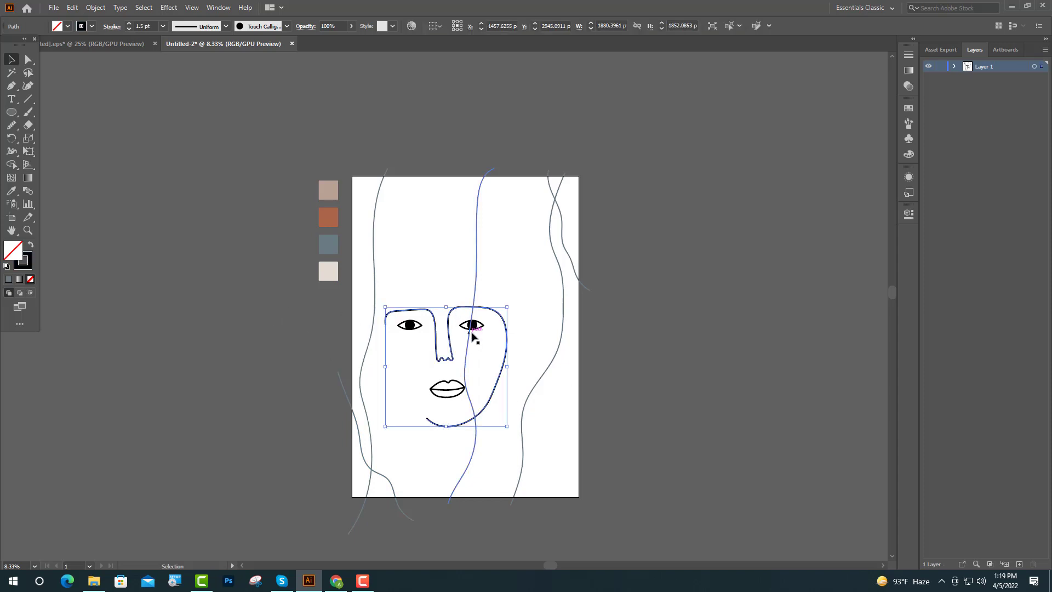
pyautogui.scroll(3, 474, 337)
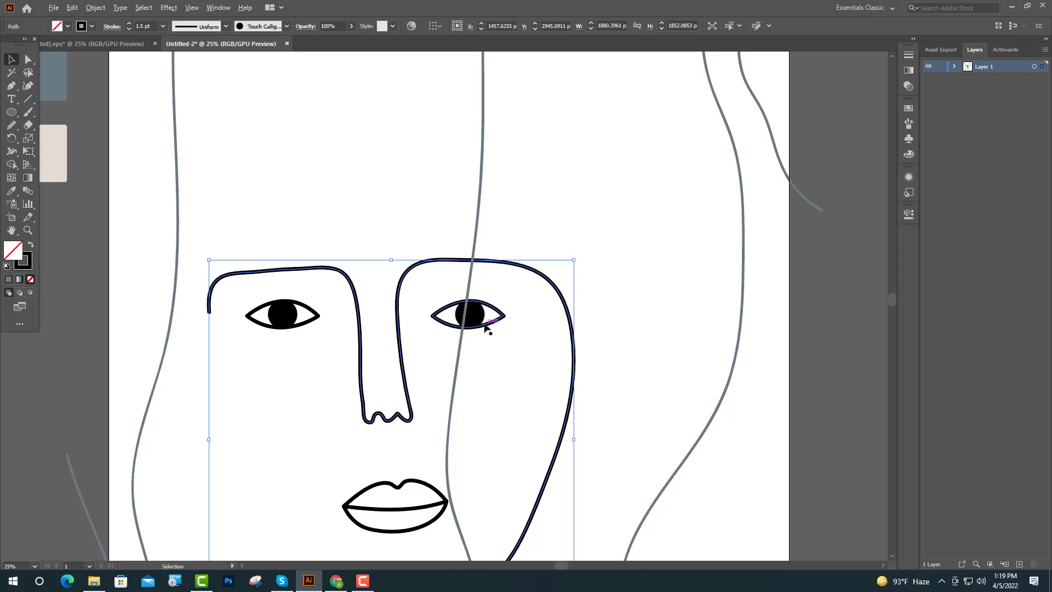
pyautogui.click(486, 326)
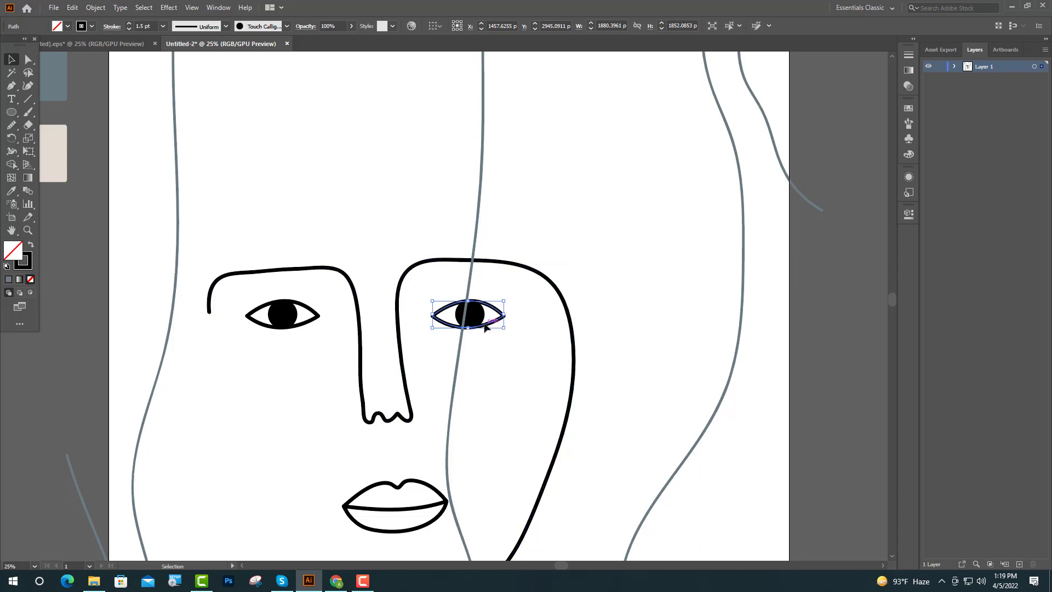
pyautogui.keyDown('shift'); pyautogui.click(398, 328); pyautogui.keyUp('shift')
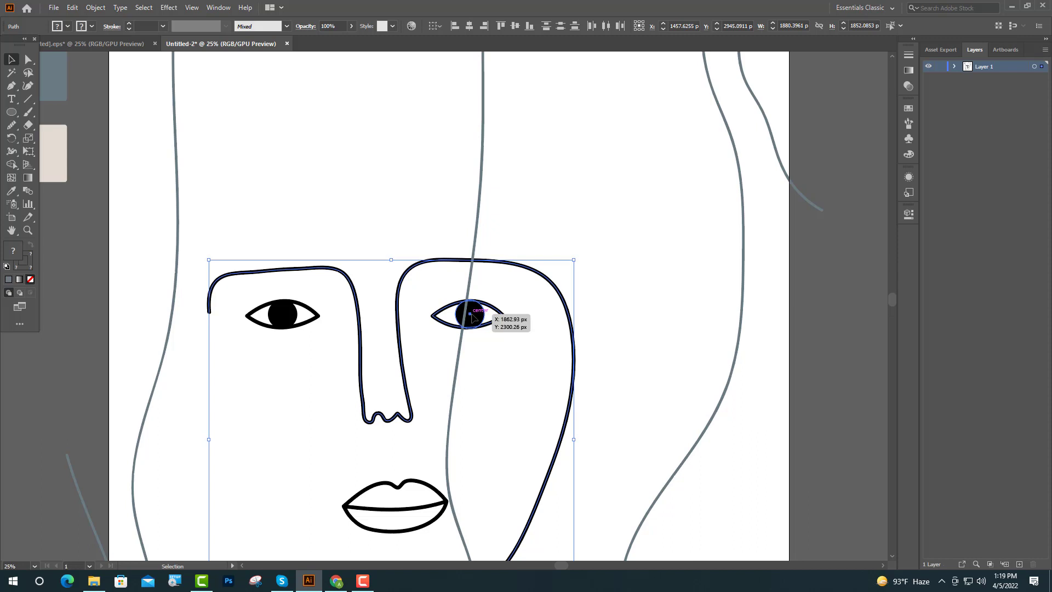
pyautogui.rightClick(471, 316)
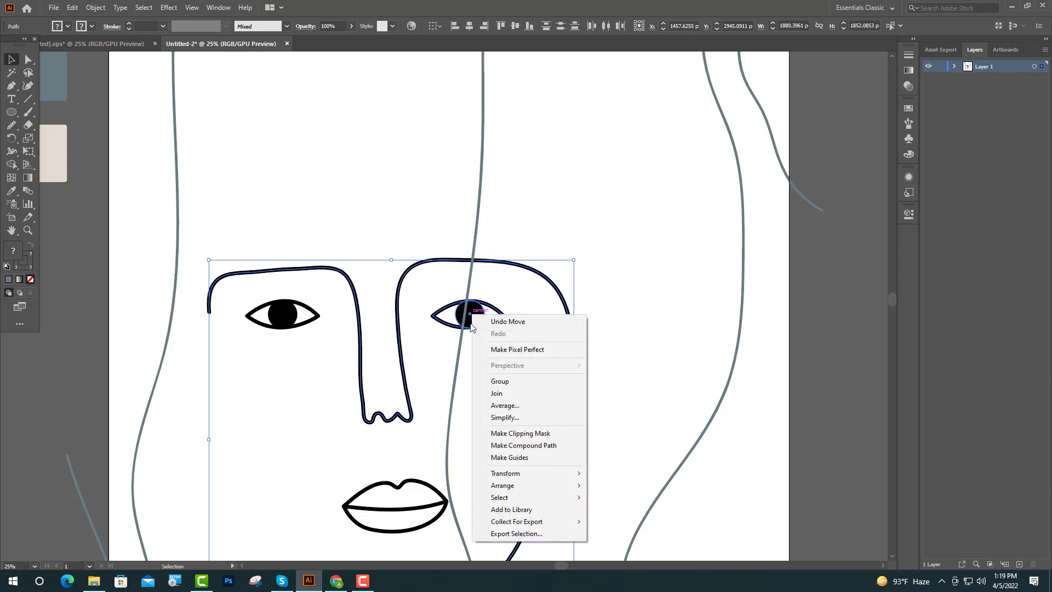
pyautogui.moveTo(529, 490)
pyautogui.click(615, 486)
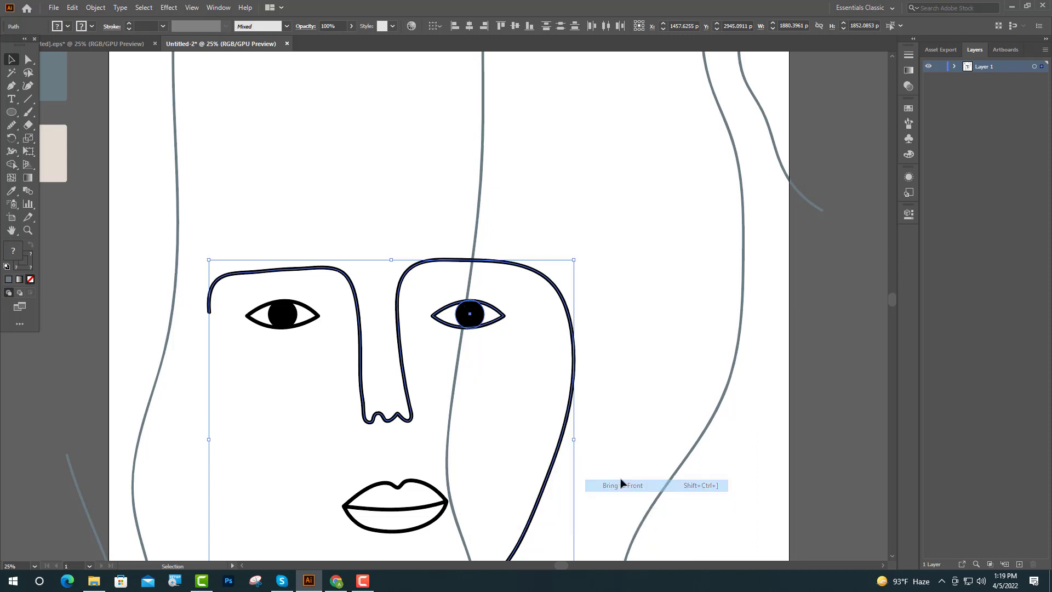
pyautogui.click(622, 386)
# - Rotate the short lower-left wavy line to a steeper angle, shift it up and left along the artboard edge, and deselect it
pyautogui.scroll(-4, 638, 377)
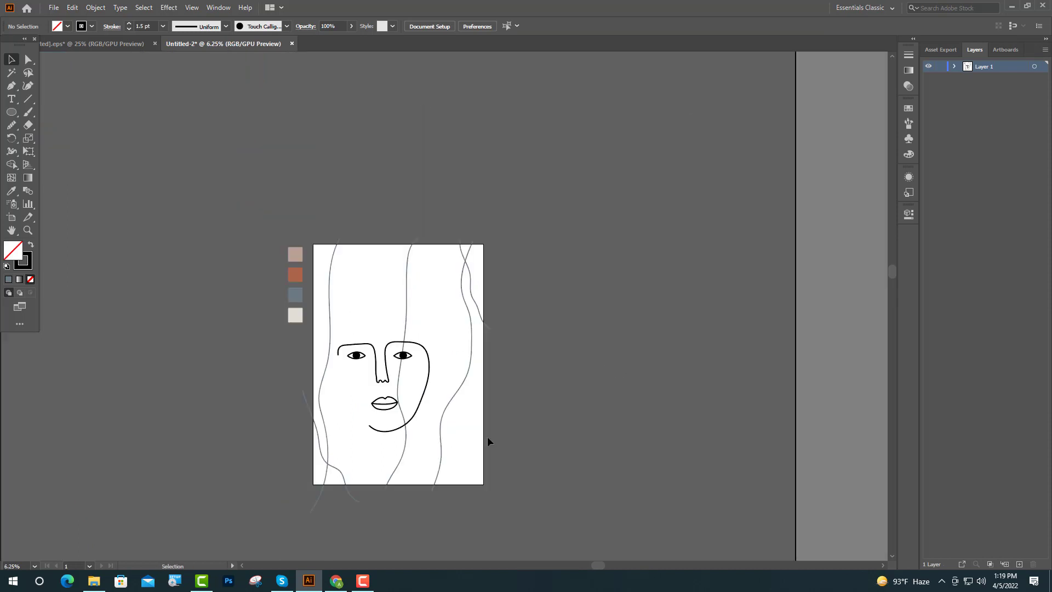
pyautogui.scroll(3, 417, 460)
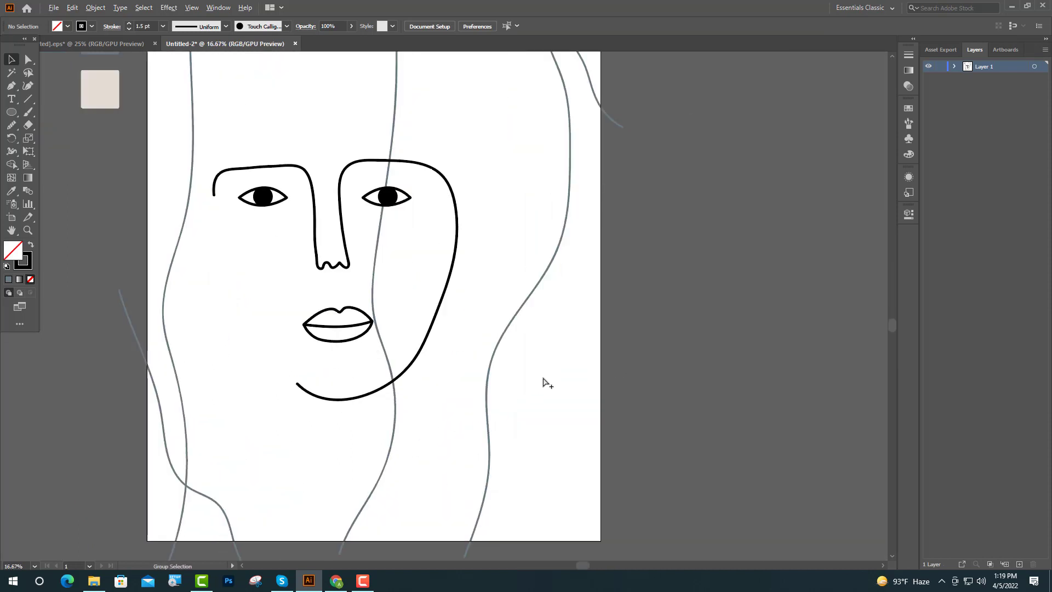
pyautogui.scroll(-1, 544, 382)
pyautogui.scroll(1, 416, 394)
pyautogui.scroll(1, 461, 416)
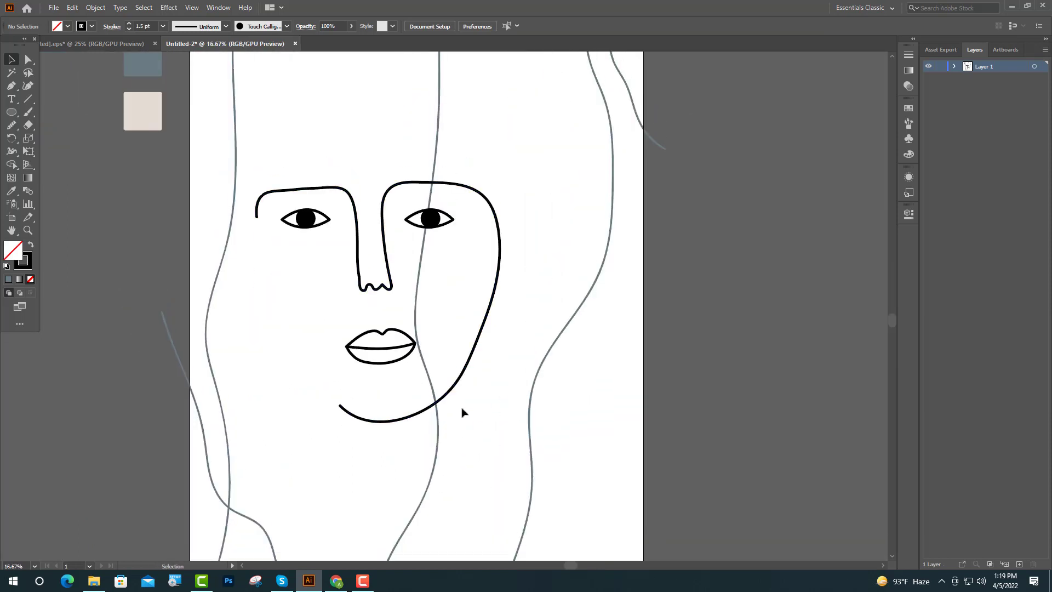
pyautogui.scroll(-1, 462, 412)
pyautogui.moveTo(268, 414); pyautogui.dragTo(274, 400)
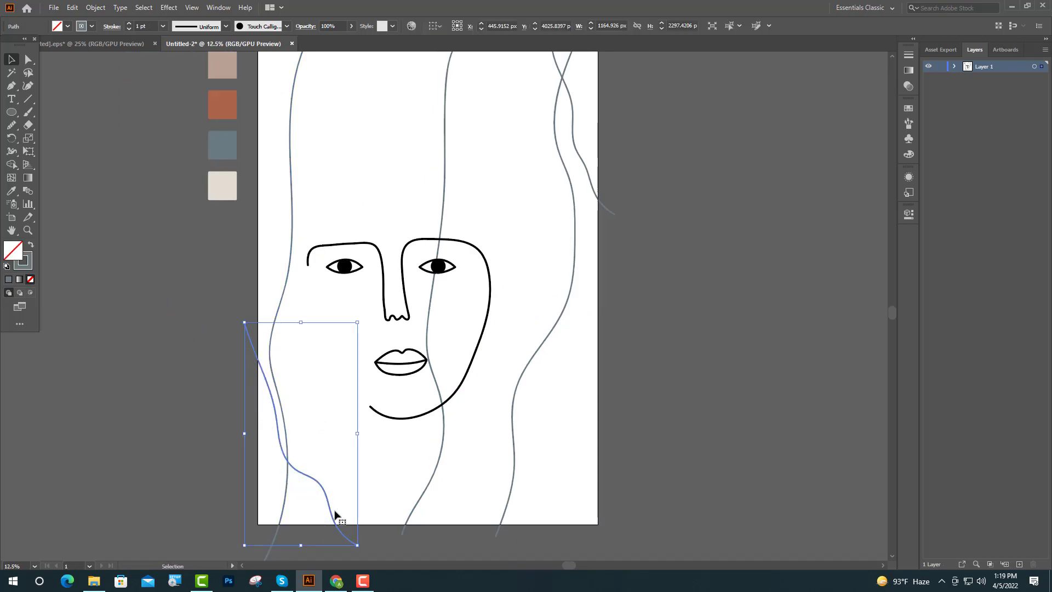
pyautogui.moveTo(359, 549); pyautogui.dragTo(341, 548)
pyautogui.moveTo(309, 482); pyautogui.dragTo(297, 454)
pyautogui.click(634, 427)
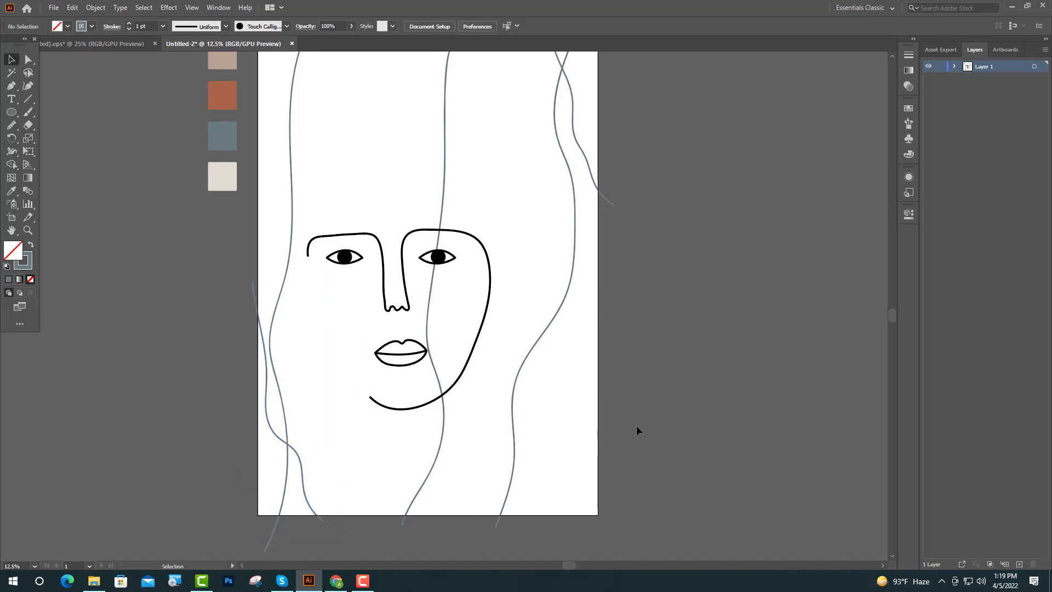
# - Paint a closed rust-coloured outline about 2550 by 3480 px around the artboard's lower-right area with the Paintbrush, running past its edges
pyautogui.scroll(-1, 635, 427)
pyautogui.scroll(1, 635, 428)
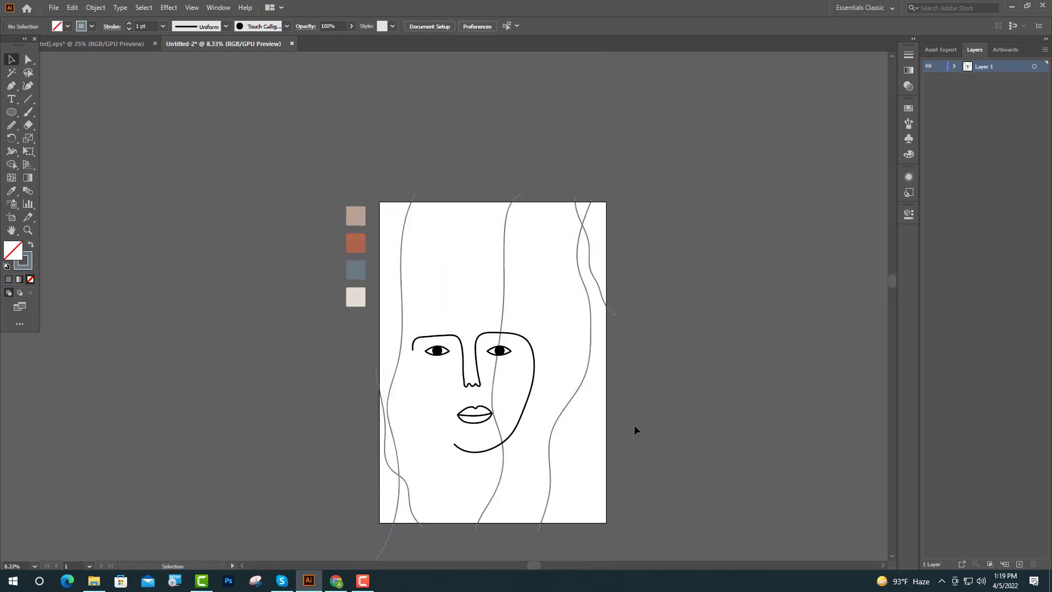
pyautogui.press('b')
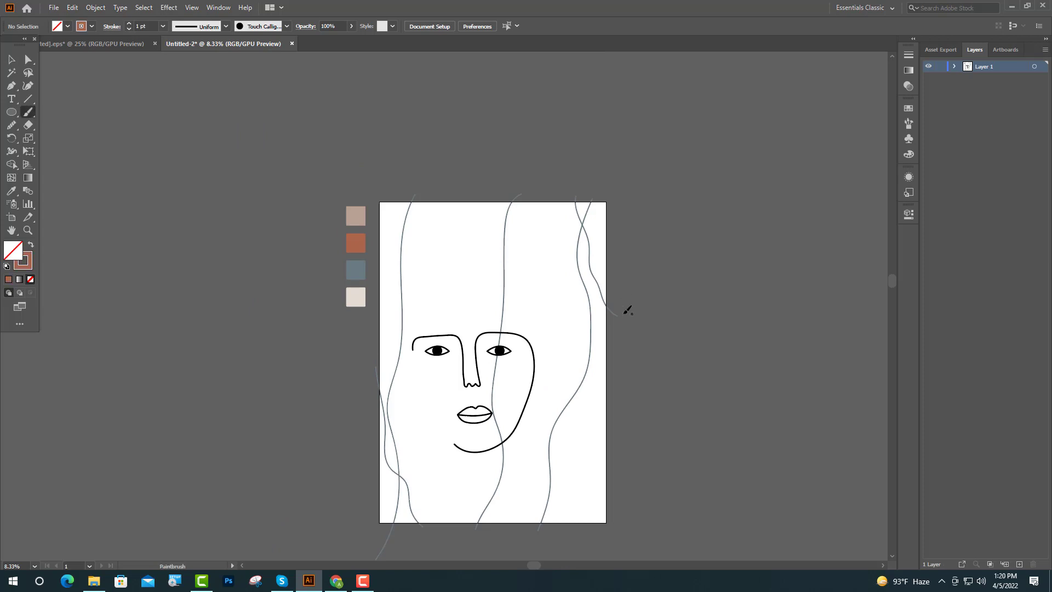
pyautogui.moveTo(598, 308)
pyautogui.mouseDown()
pyautogui.moveTo(526, 344)
pyautogui.moveTo(486, 405)
pyautogui.moveTo(460, 489)
pyautogui.mouseUp()
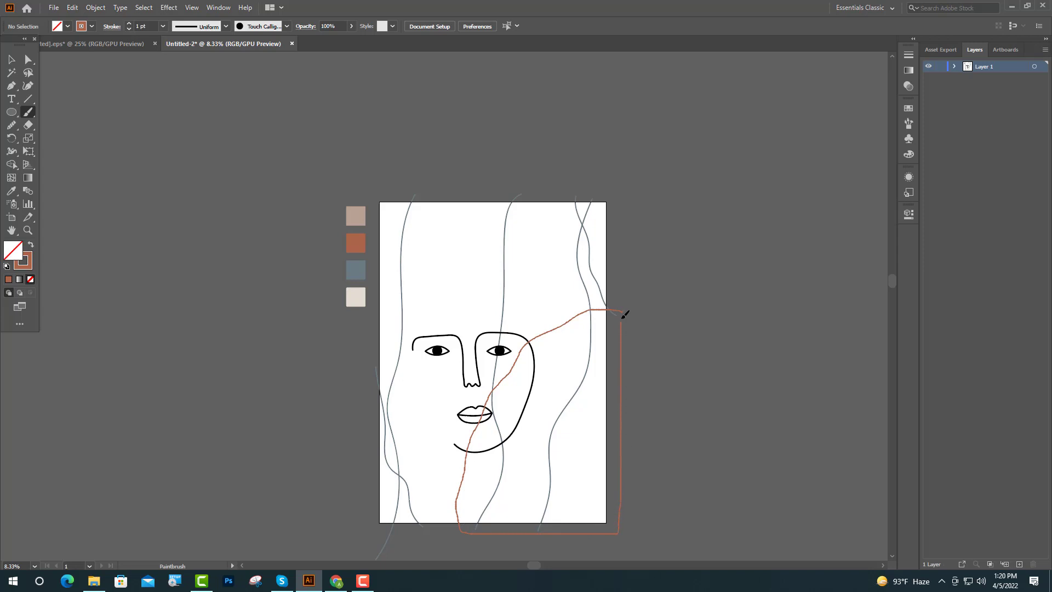
pyautogui.moveTo(622, 317); pyautogui.dragTo(626, 310)
# - Stretch the rust outline leftward toward the artboard's left edge, lower its upper edge to the right eyebrow's height, and deselect it
pyautogui.click(11, 60)
pyautogui.click(460, 528)
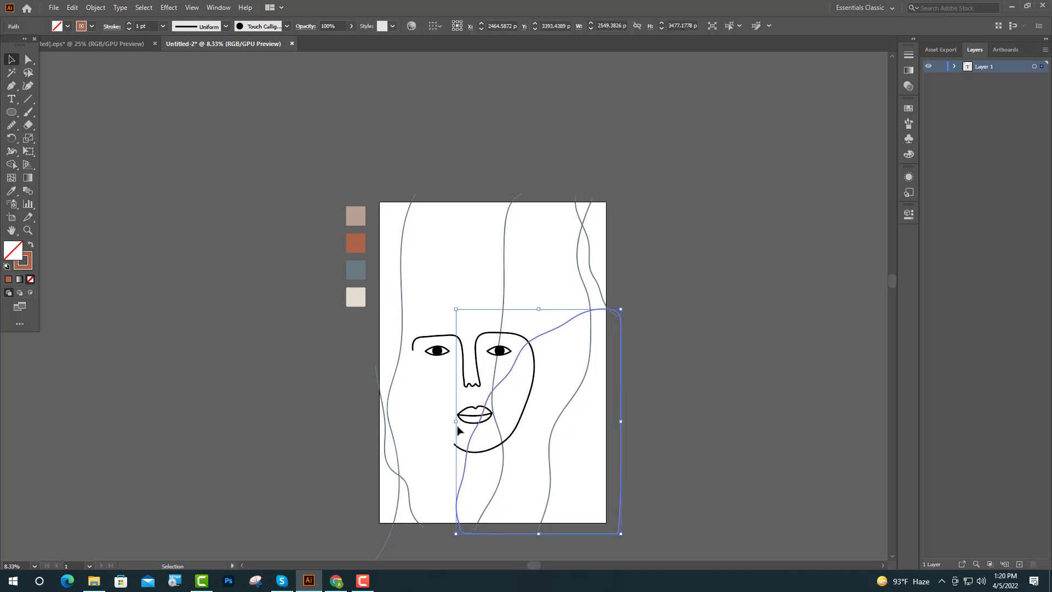
pyautogui.moveTo(455, 421); pyautogui.dragTo(400, 430)
pyautogui.click(204, 459)
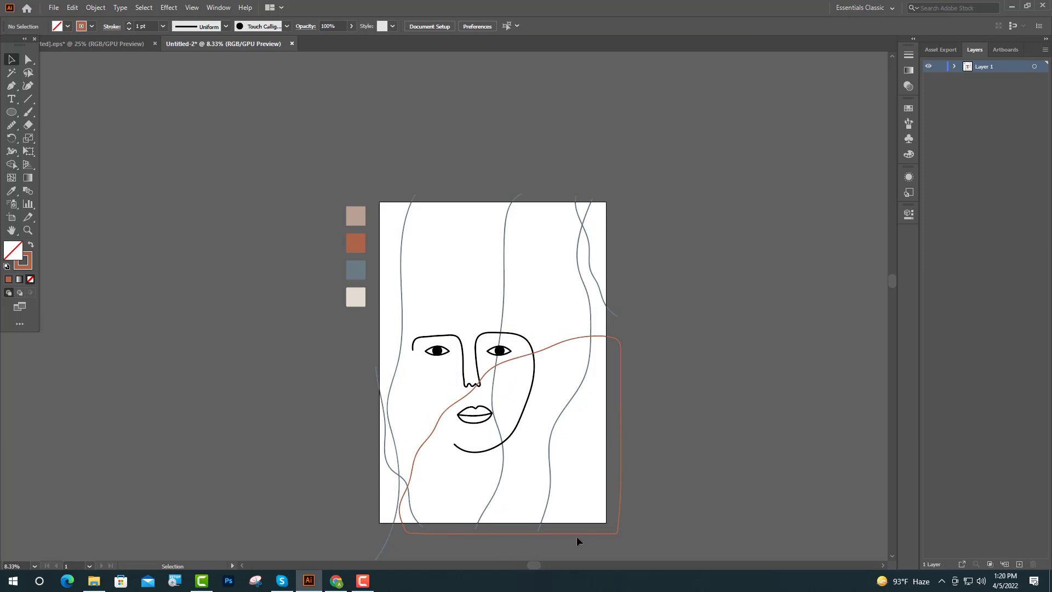
# - Swap the rust outline's stroke and fill so that it becomes a solid rust shape without a stroke
pyautogui.click(597, 533)
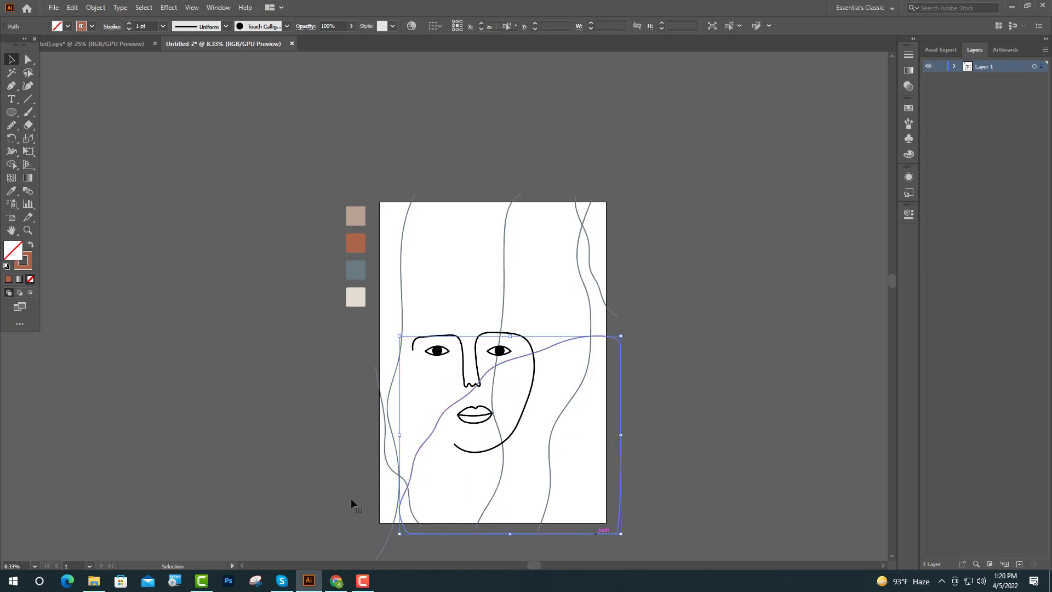
pyautogui.click(30, 245)
pyautogui.click(99, 306)
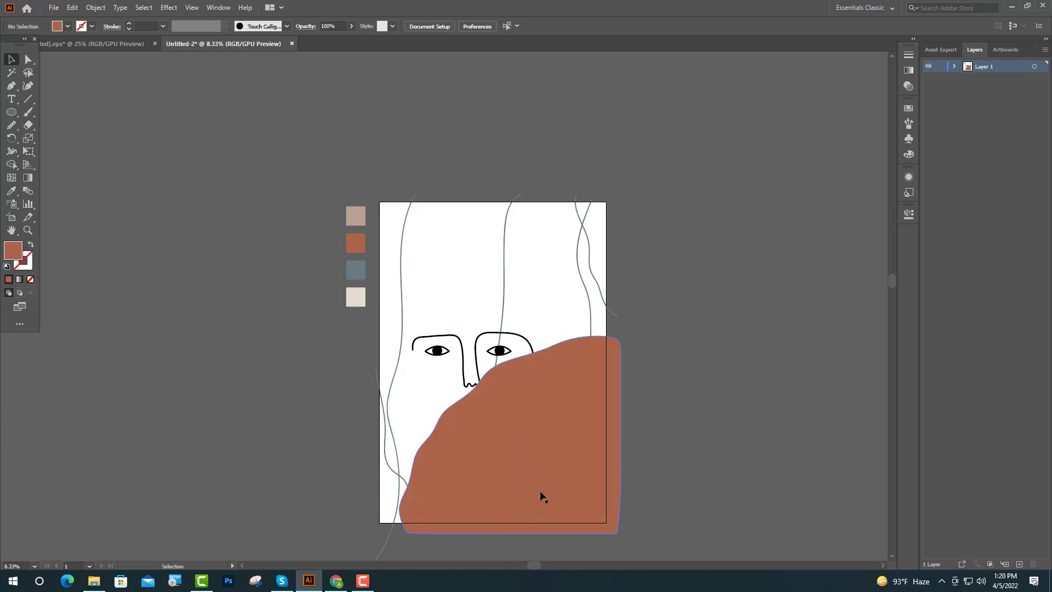
# - Send the face line to the back of the stacking order and deselect it
pyautogui.click(468, 388)
pyautogui.rightClick(466, 387)
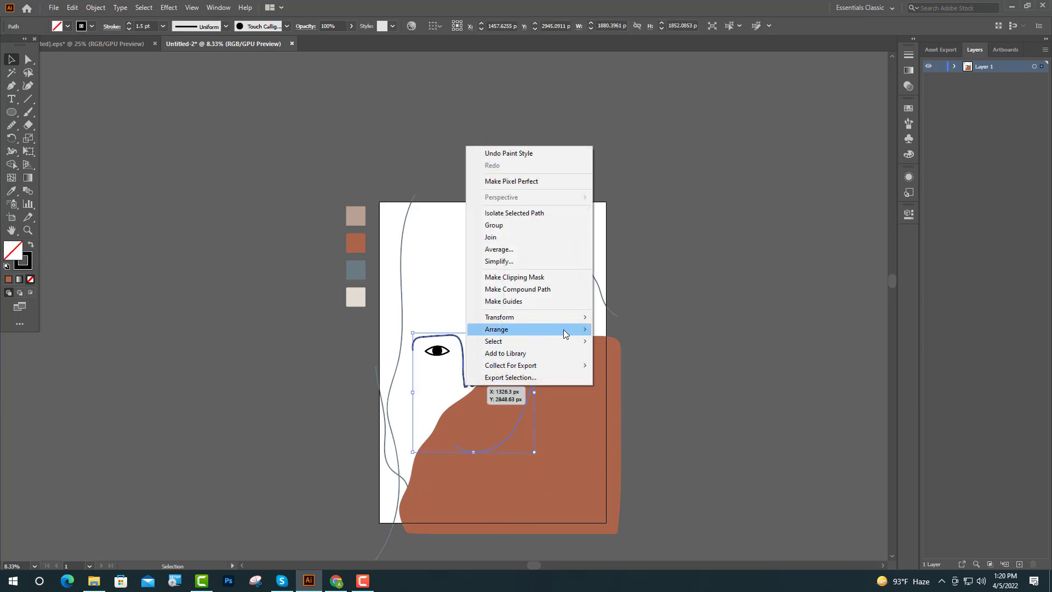
pyautogui.moveTo(579, 330)
pyautogui.click(620, 367)
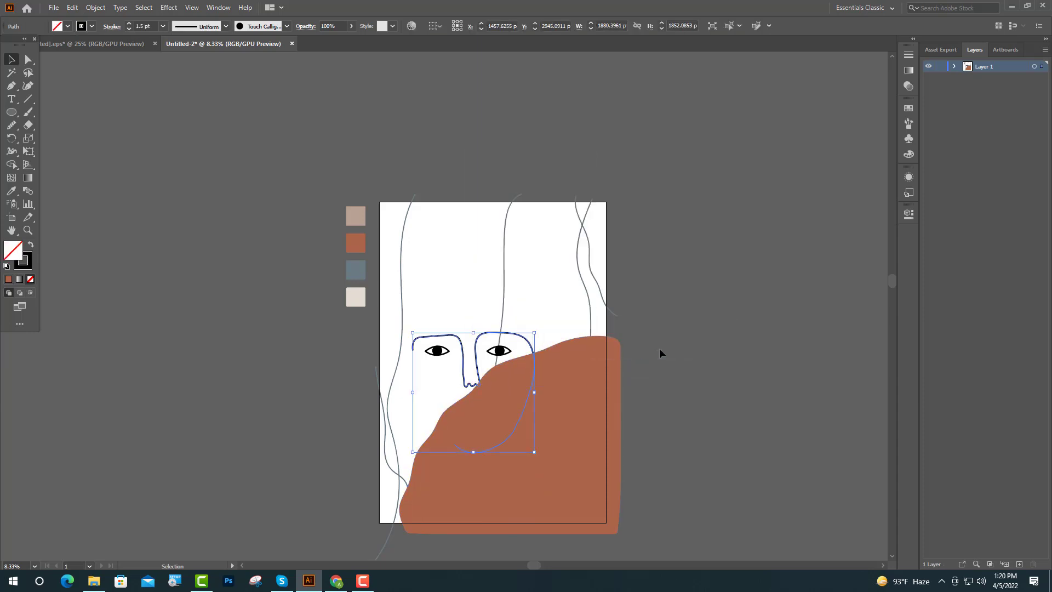
pyautogui.click(665, 348)
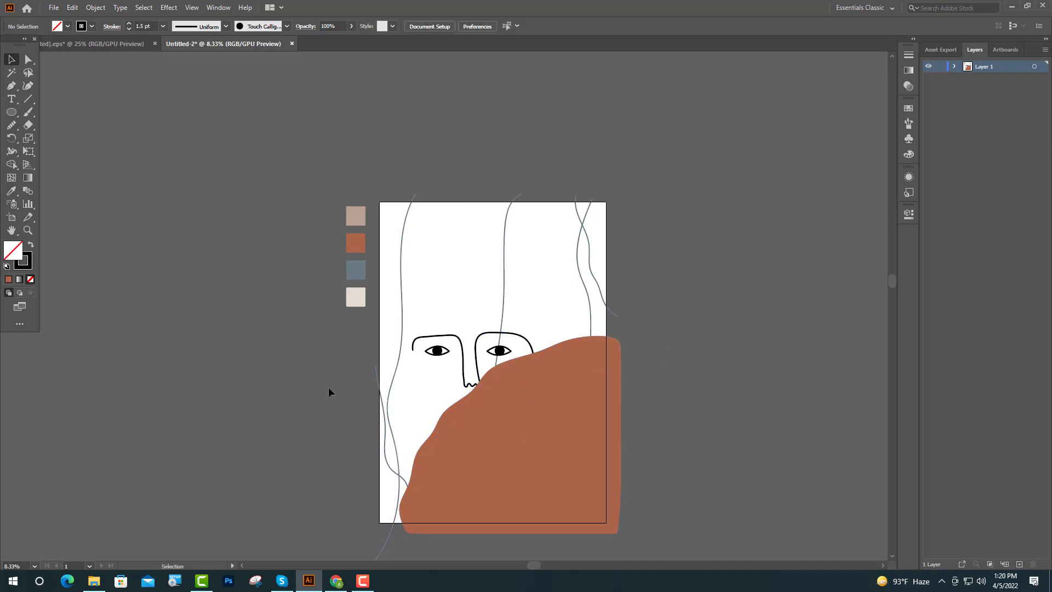
# - Sample the dusty-pink swatch, paint a closed rounded outline about 2530 by 1950 px over the left part of the face, and select it
pyautogui.click(24, 114)
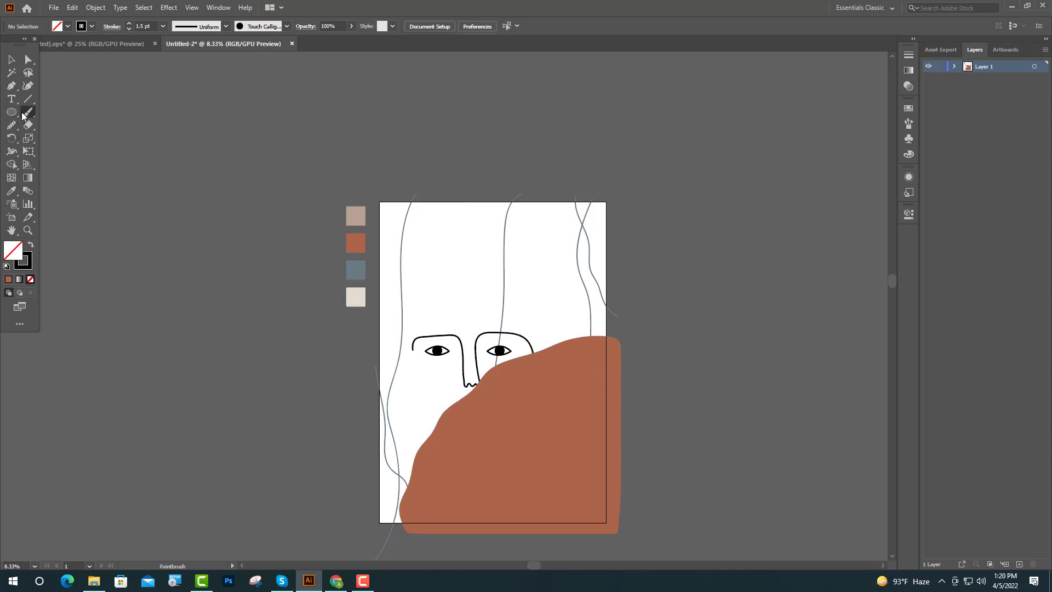
pyautogui.click(12, 191)
pyautogui.click(355, 218)
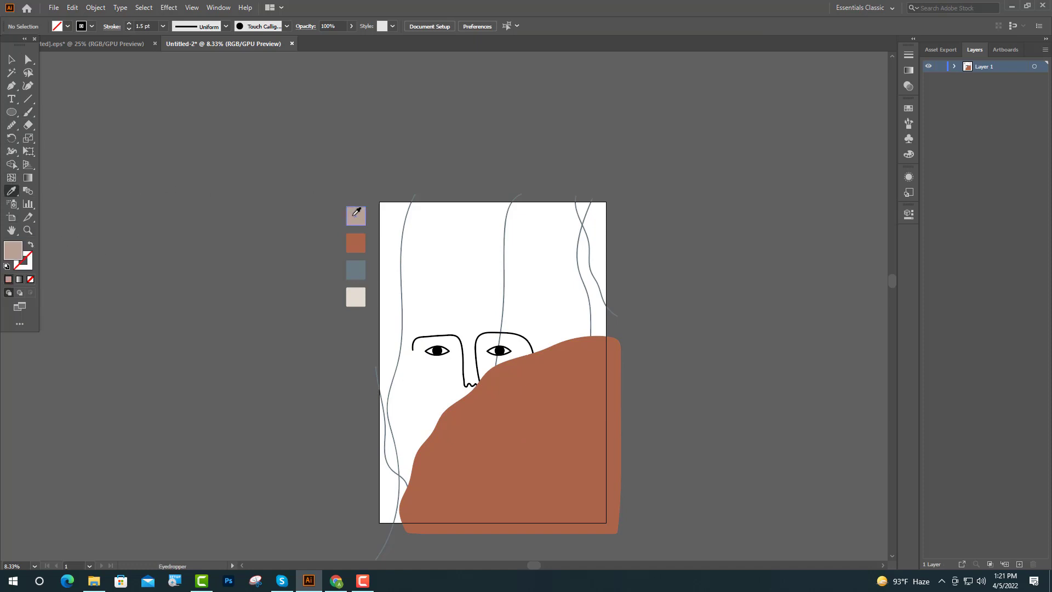
pyautogui.press('v')
pyautogui.click(28, 114)
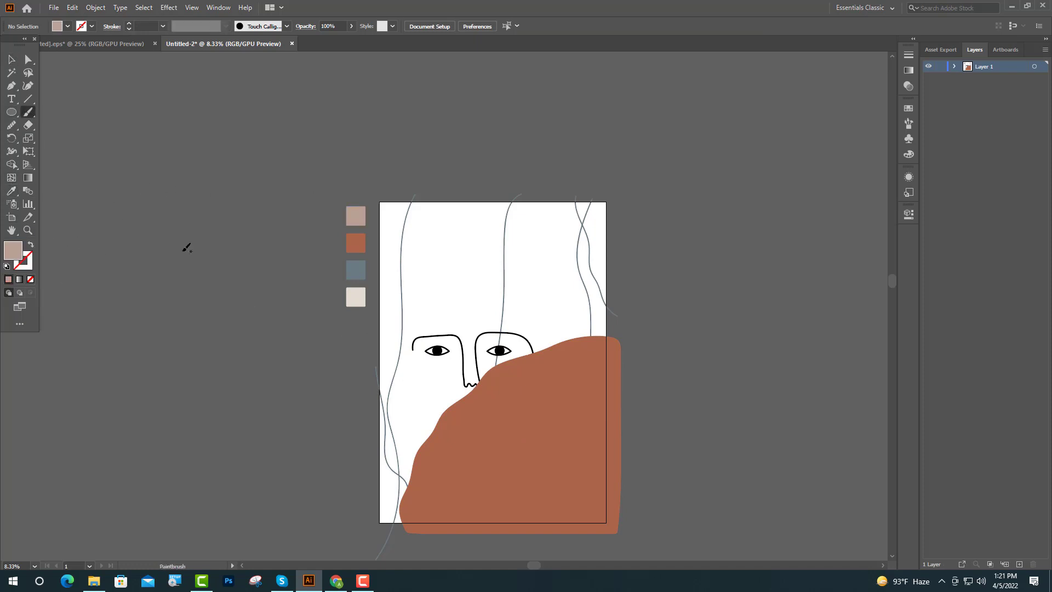
pyautogui.moveTo(389, 324)
pyautogui.mouseDown()
pyautogui.moveTo(503, 332)
pyautogui.moveTo(526, 366)
pyautogui.mouseUp()
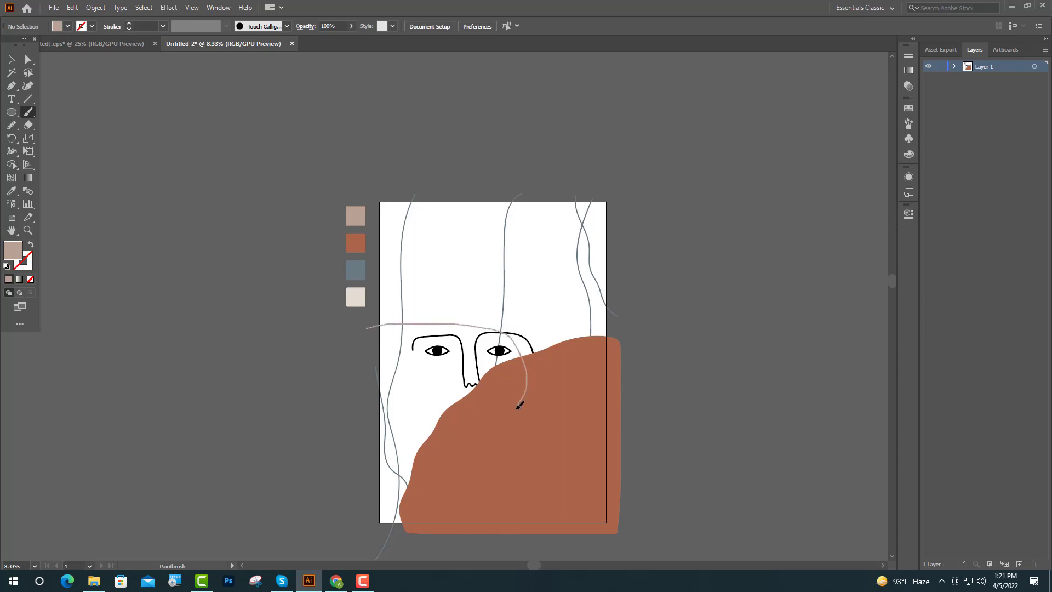
pyautogui.moveTo(474, 436)
pyautogui.mouseDown()
pyautogui.moveTo(364, 447)
pyautogui.moveTo(367, 327)
pyautogui.mouseUp()
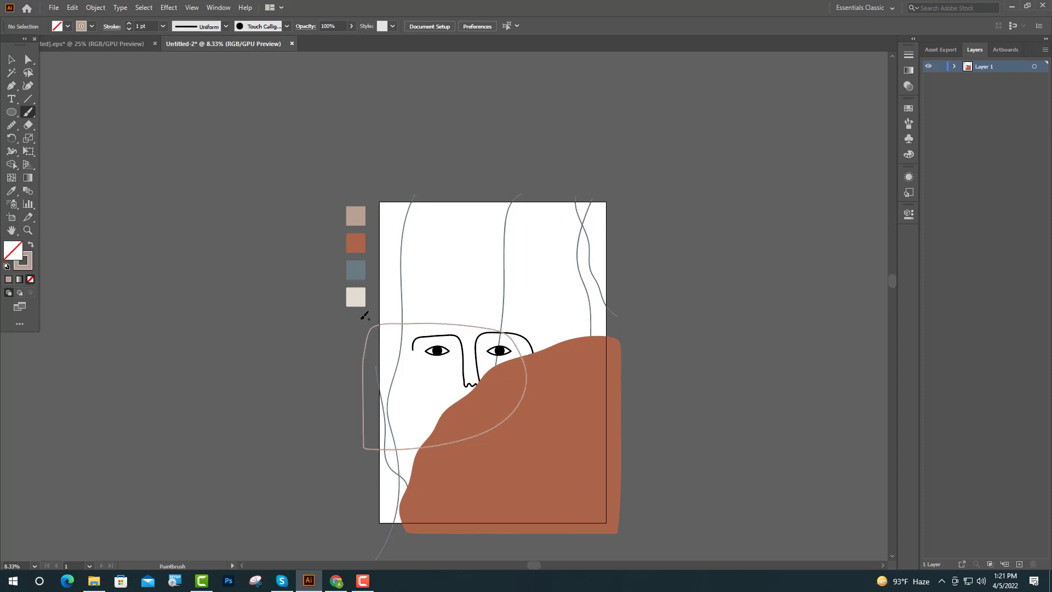
pyautogui.click(11, 59)
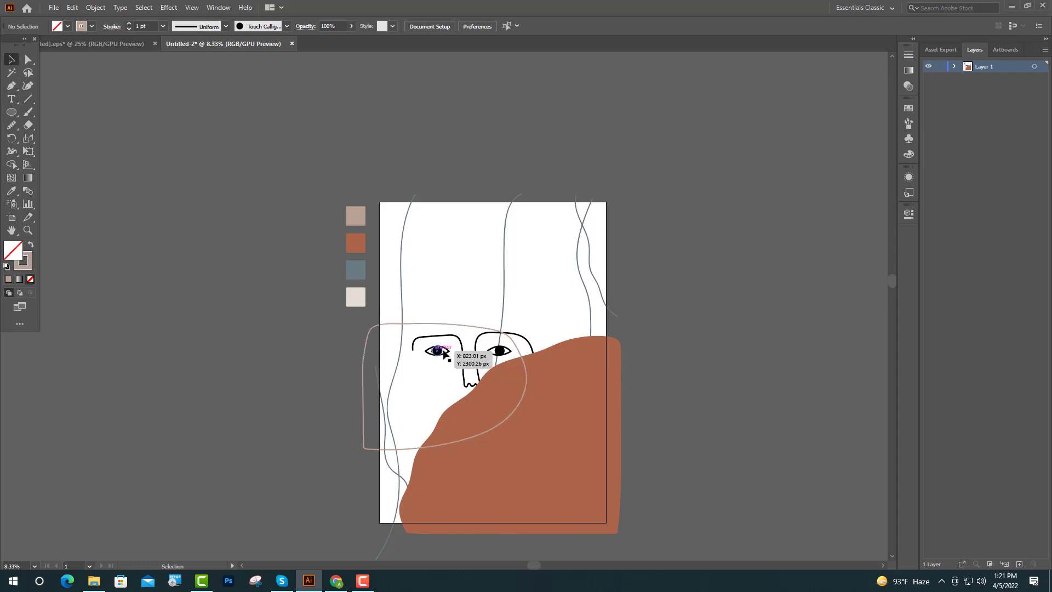
pyautogui.click(427, 324)
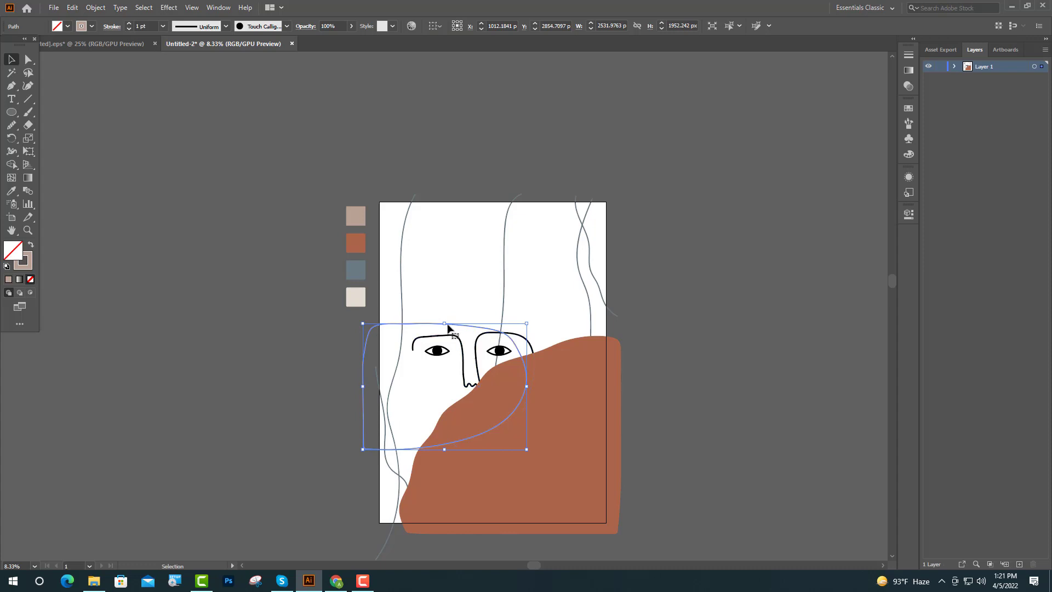
# - Resize the dusty-pink outline to about 2347 by 2533 px, shift it slightly left and down over the artboard's left edge, and deselect it
pyautogui.moveTo(445, 323); pyautogui.dragTo(444, 293)
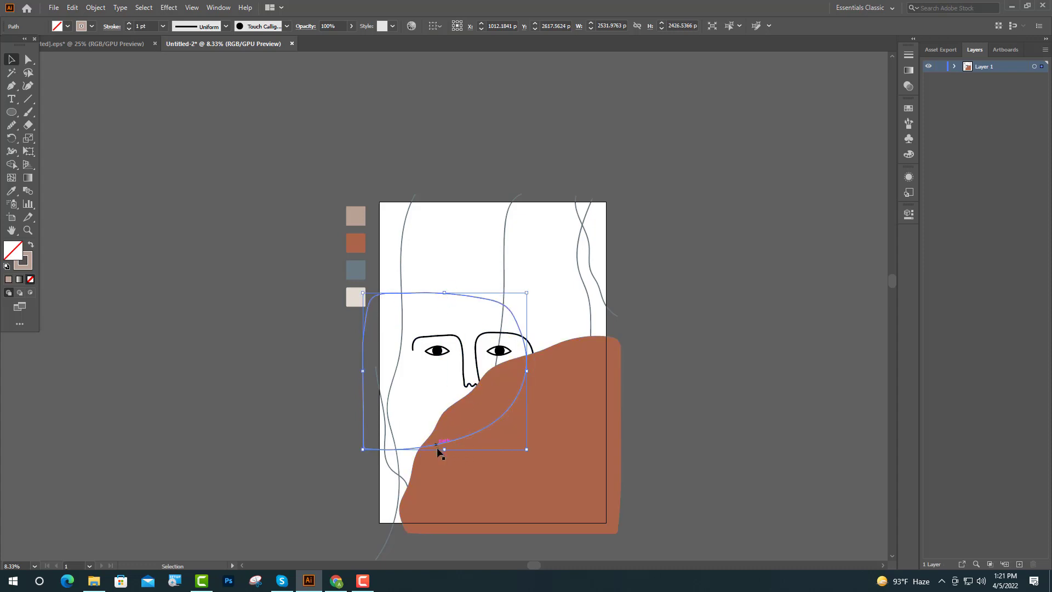
pyautogui.moveTo(444, 449); pyautogui.dragTo(444, 455)
pyautogui.moveTo(527, 374); pyautogui.dragTo(515, 380)
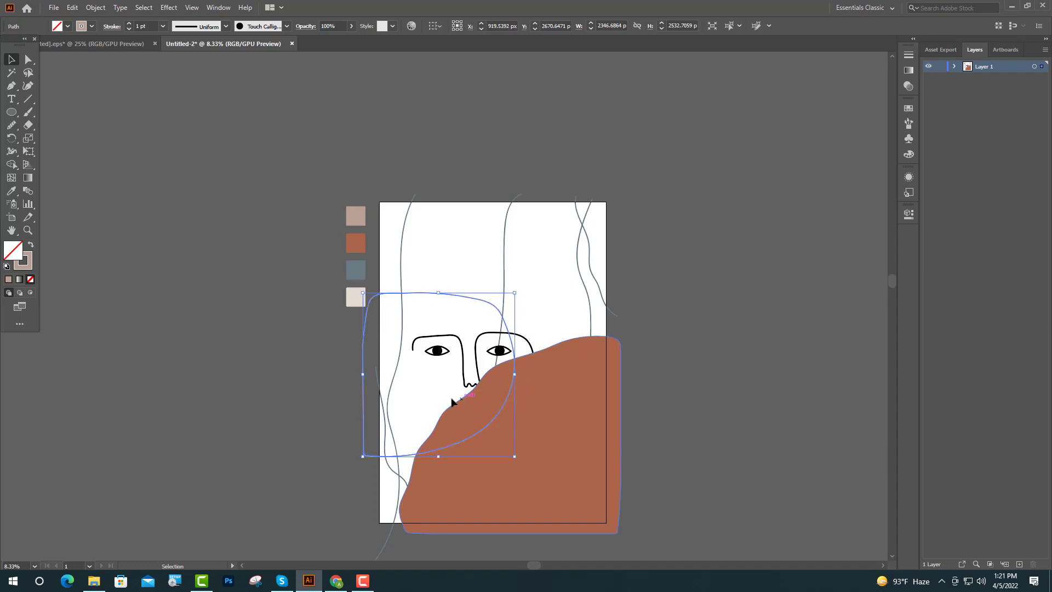
pyautogui.moveTo(361, 404); pyautogui.dragTo(356, 411)
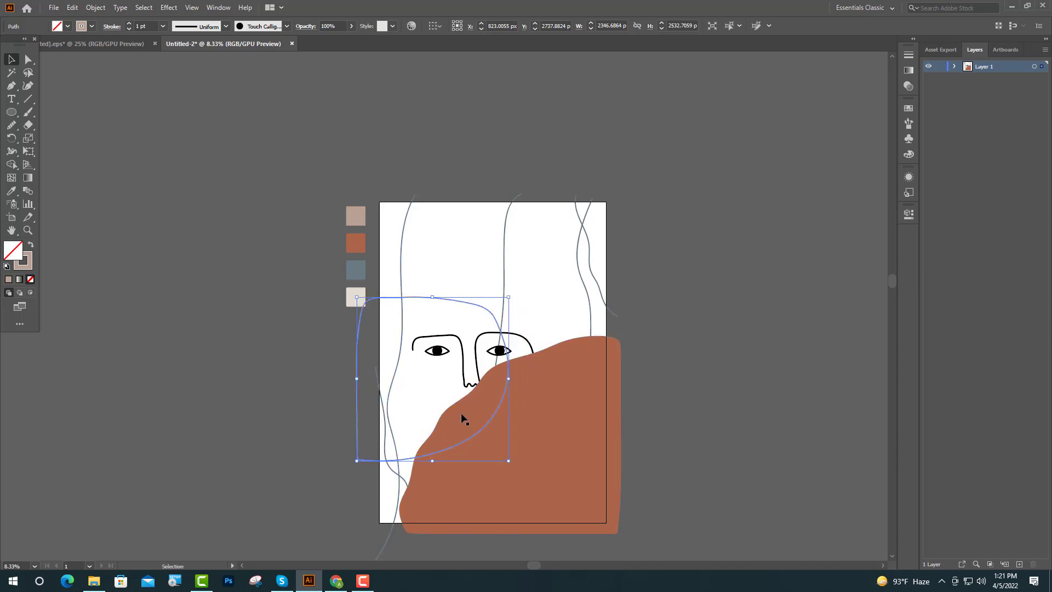
pyautogui.click(705, 358)
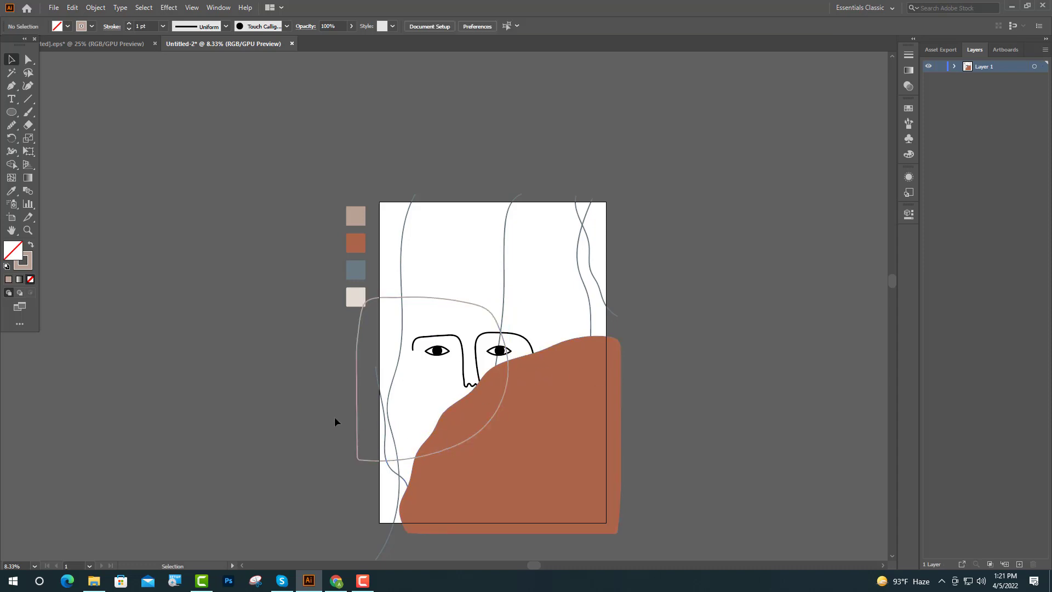
# - Swap the dusty-pink outline's stroke and fill so that it becomes a solid shape without a stroke, and deselect it
pyautogui.click(357, 436)
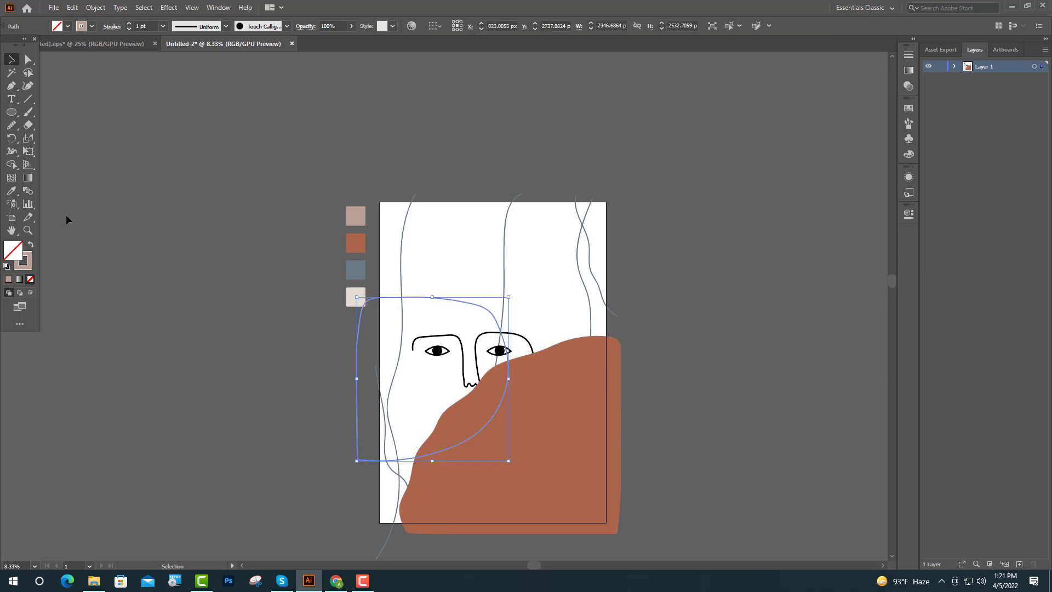
pyautogui.click(30, 245)
pyautogui.click(268, 352)
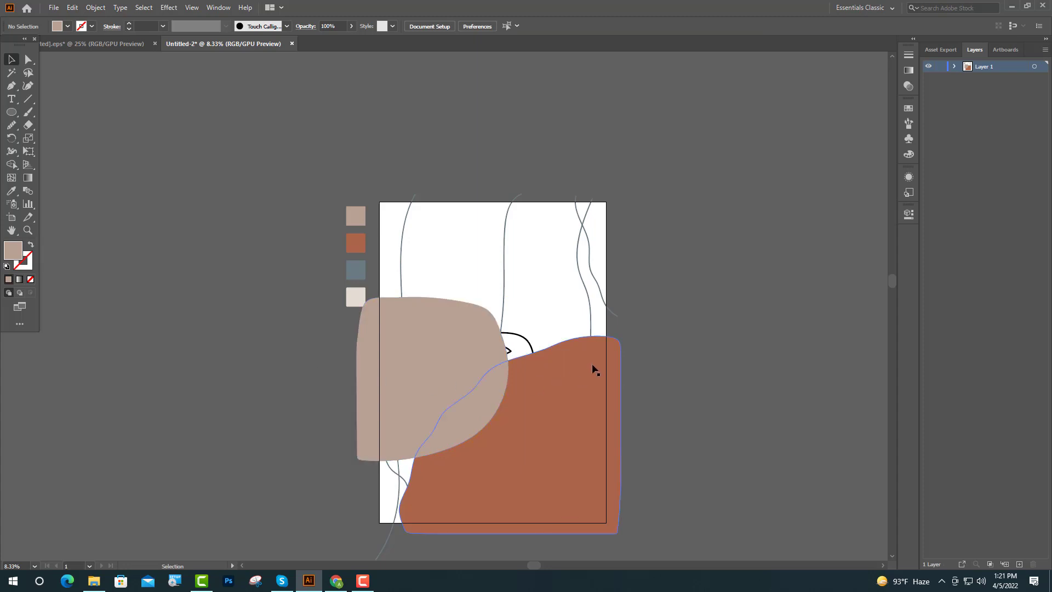
# - Send the solid dusty-pink shape to the back of the stacking order and deselect it
pyautogui.click(436, 377)
pyautogui.click(563, 417)
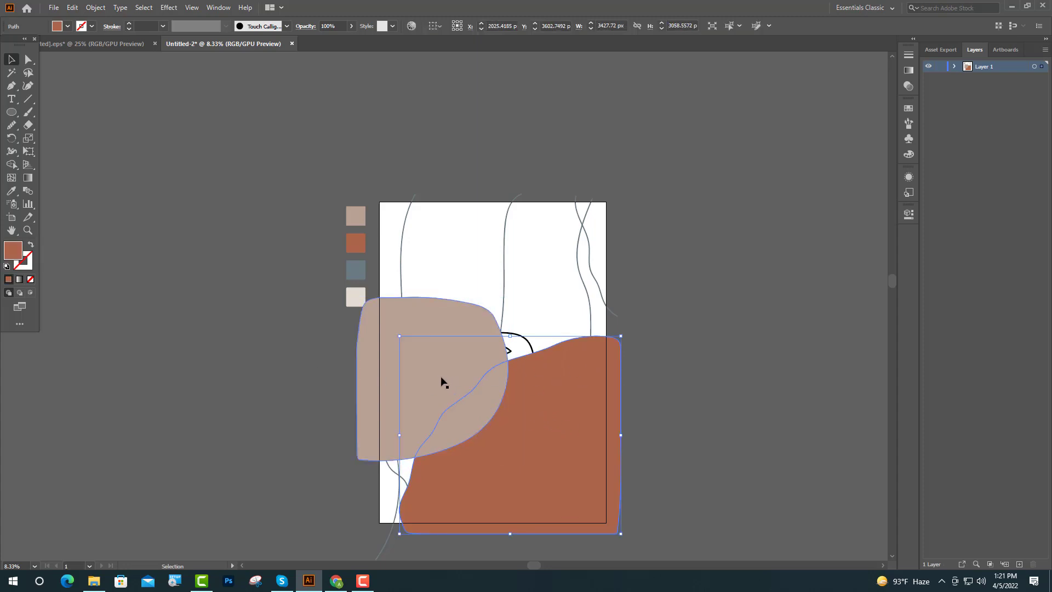
pyautogui.rightClick(389, 318)
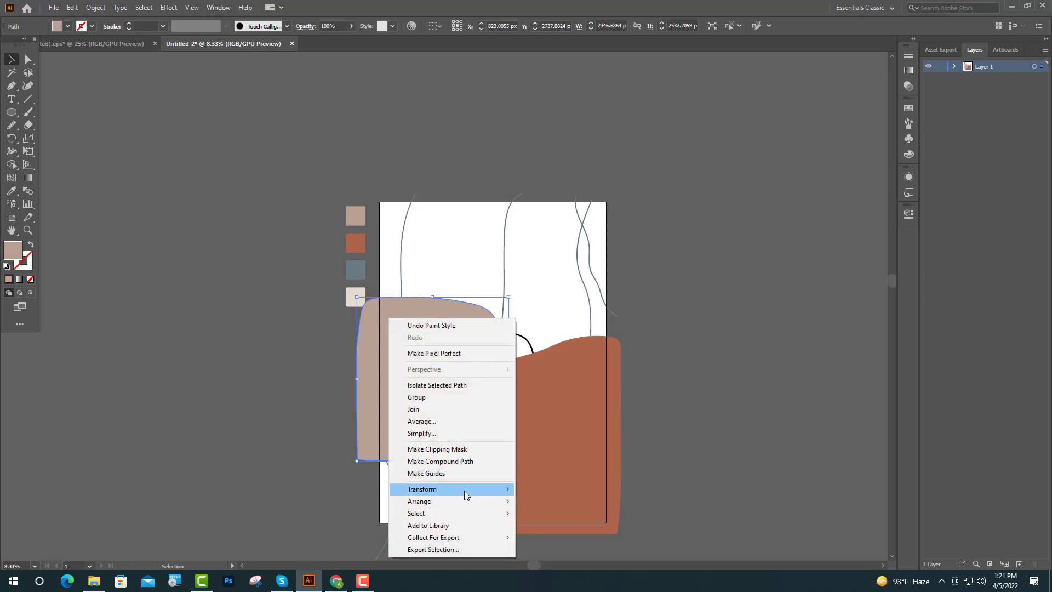
pyautogui.moveTo(482, 502)
pyautogui.click(559, 537)
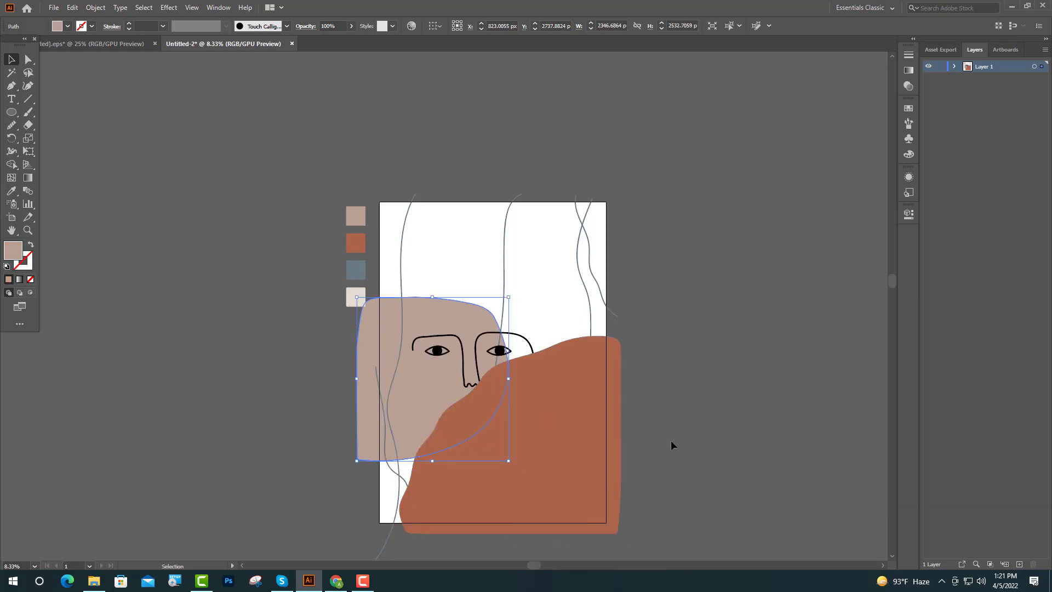
pyautogui.click(633, 426)
# - Send the rust shape to the back, behind the dusty-pink shape and the face lines, and deselect it
pyautogui.click(578, 430)
pyautogui.rightClick(573, 401)
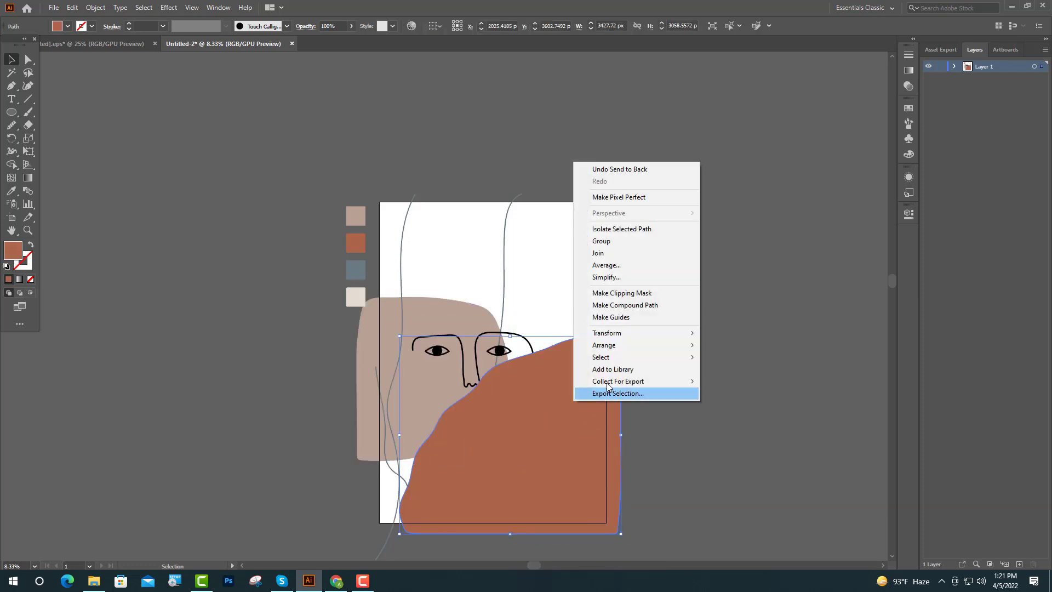
pyautogui.moveTo(629, 350)
pyautogui.click(722, 387)
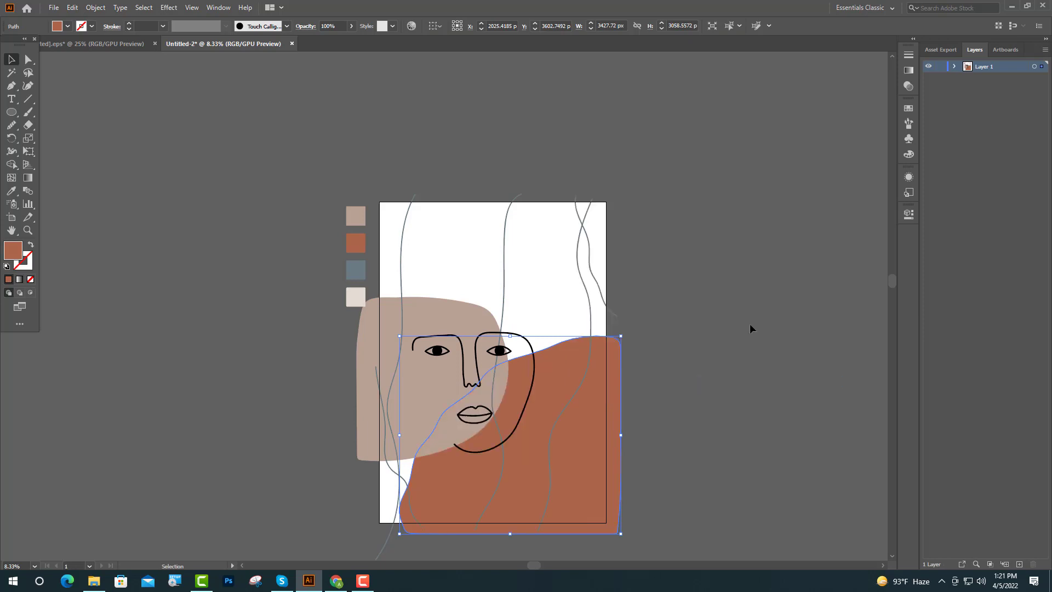
pyautogui.click(749, 325)
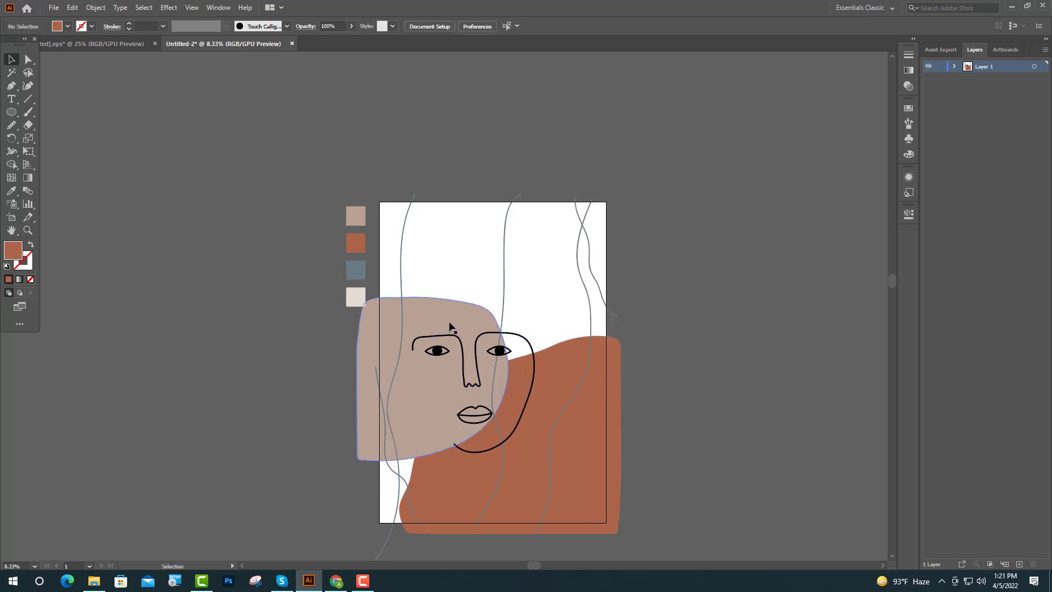
pyautogui.scroll(-2, 451, 314)
pyautogui.scroll(2, 496, 346)
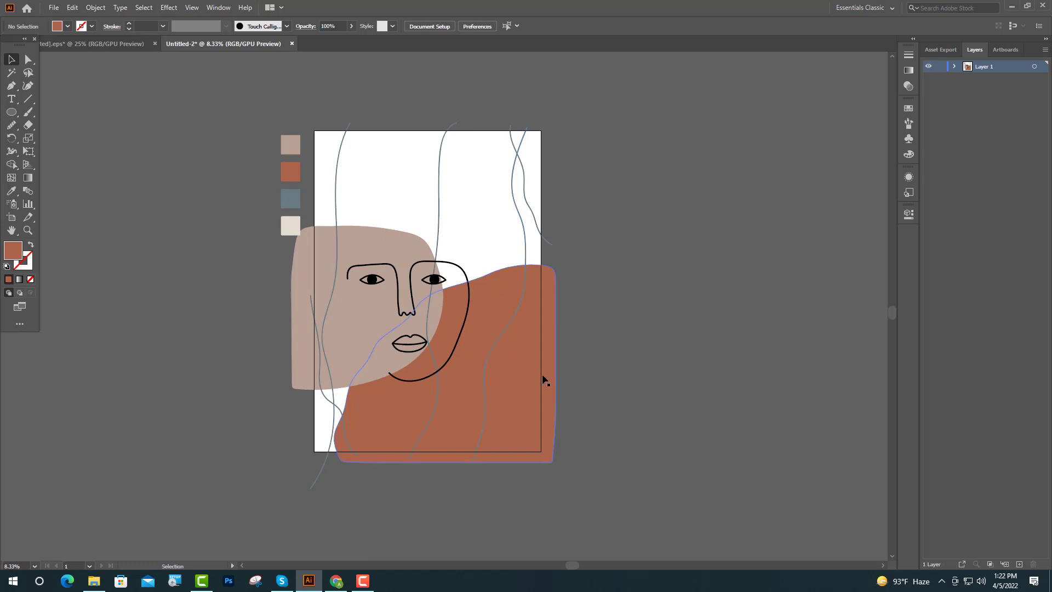
pyautogui.scroll(1, 578, 418)
pyautogui.scroll(1, 537, 417)
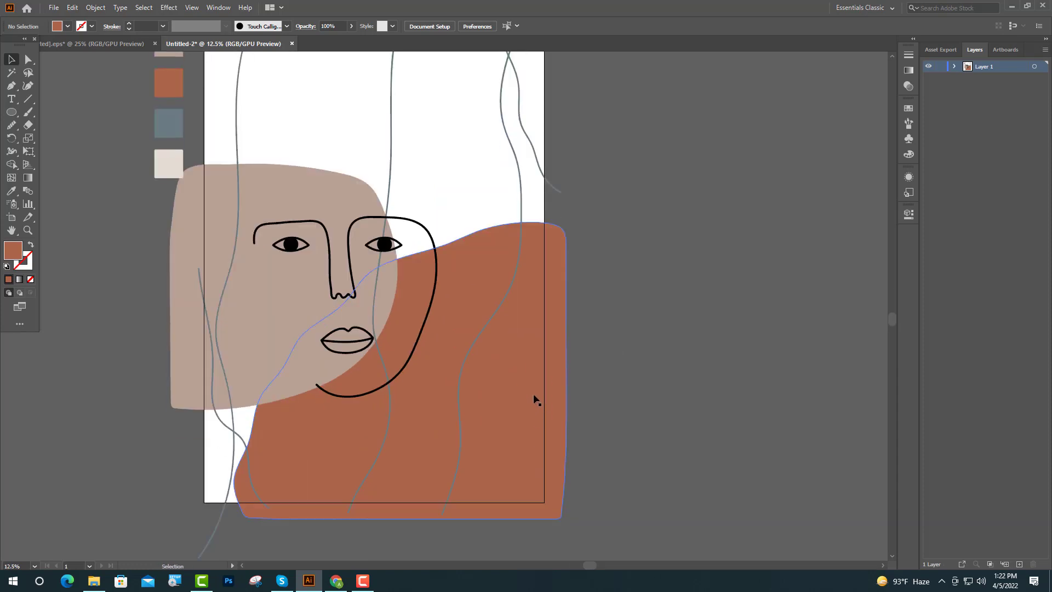
pyautogui.scroll(-1, 515, 382)
pyautogui.scroll(1, 516, 382)
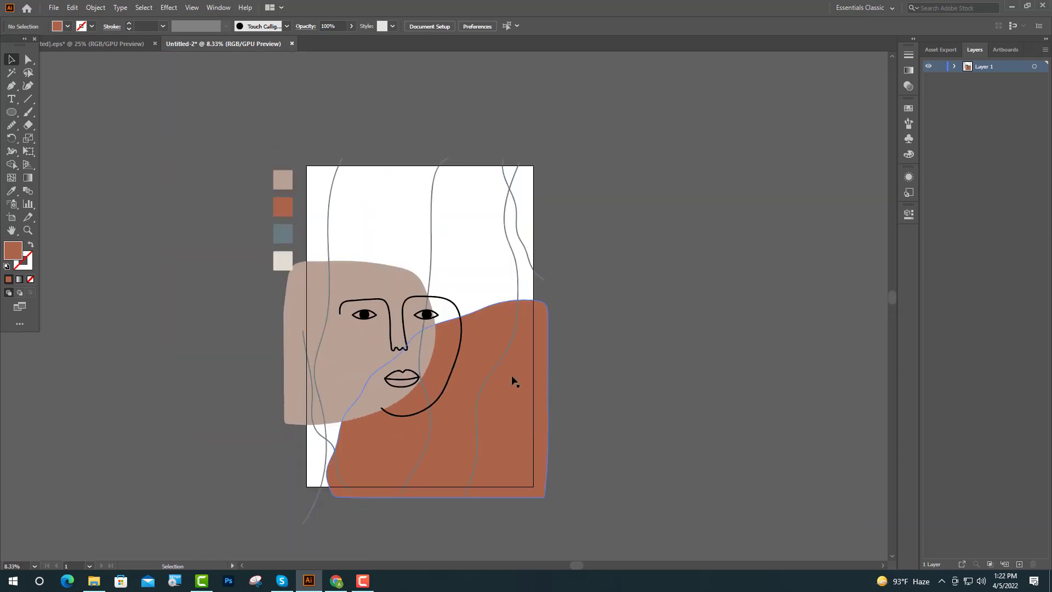
# - Sample the cream swatch and draw a 3508 by 4961 px rectangle covering the whole artboard
pyautogui.click(12, 191)
pyautogui.click(283, 260)
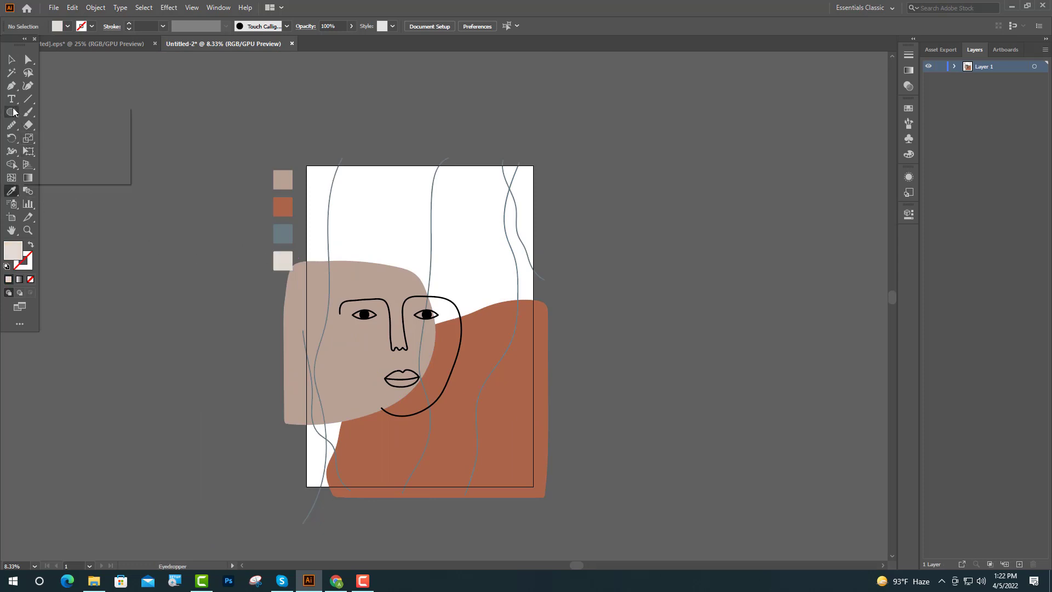
pyautogui.moveTo(12, 112); pyautogui.dragTo(50, 111)
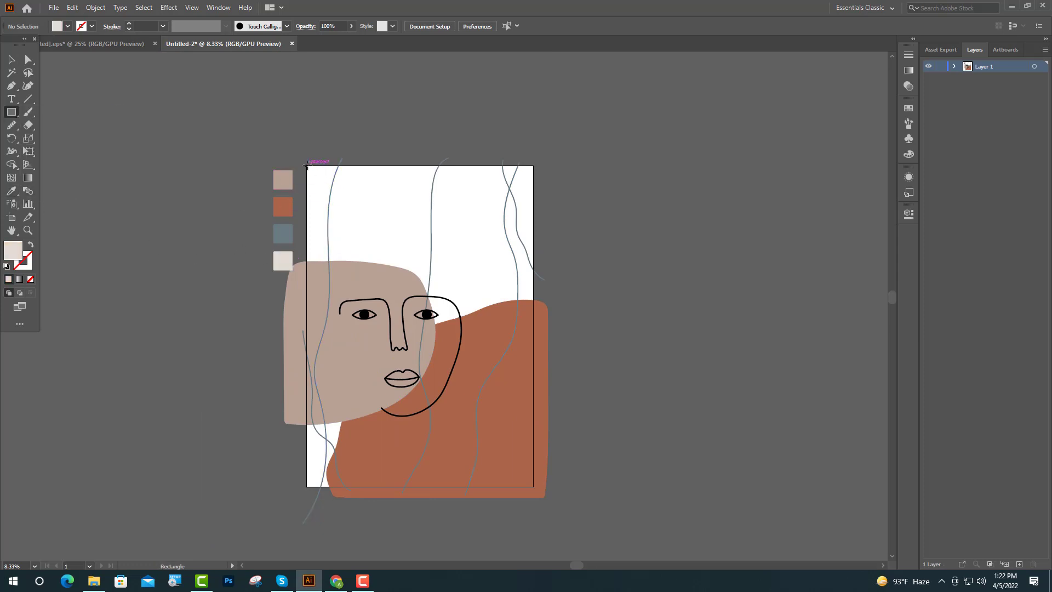
pyautogui.moveTo(305, 165); pyautogui.dragTo(532, 486)
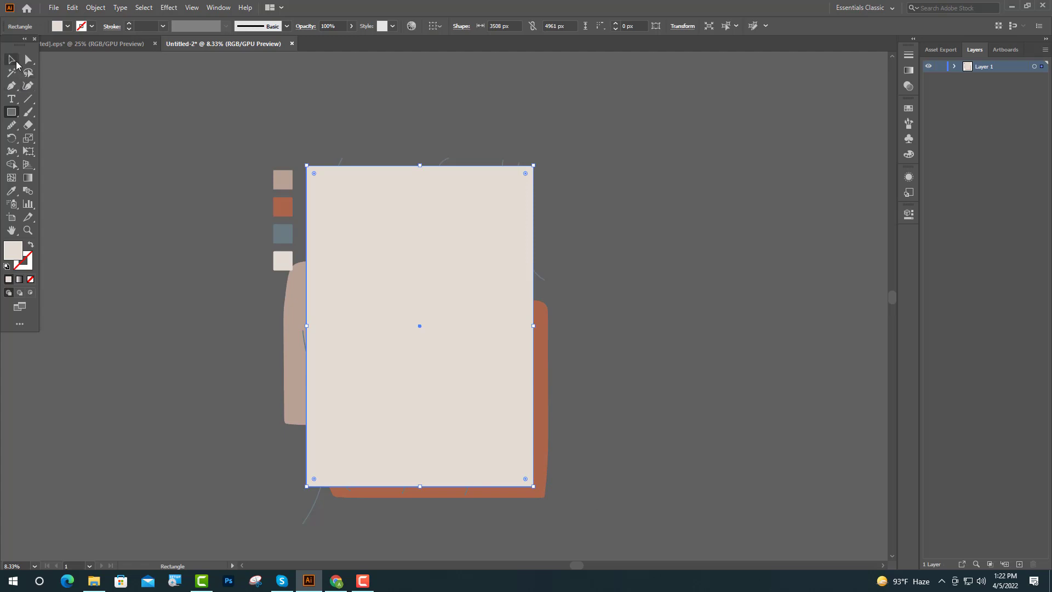
# - Send the cream rectangle to the back of the stacking order and lock it within Layer 1
pyautogui.rightClick(389, 276)
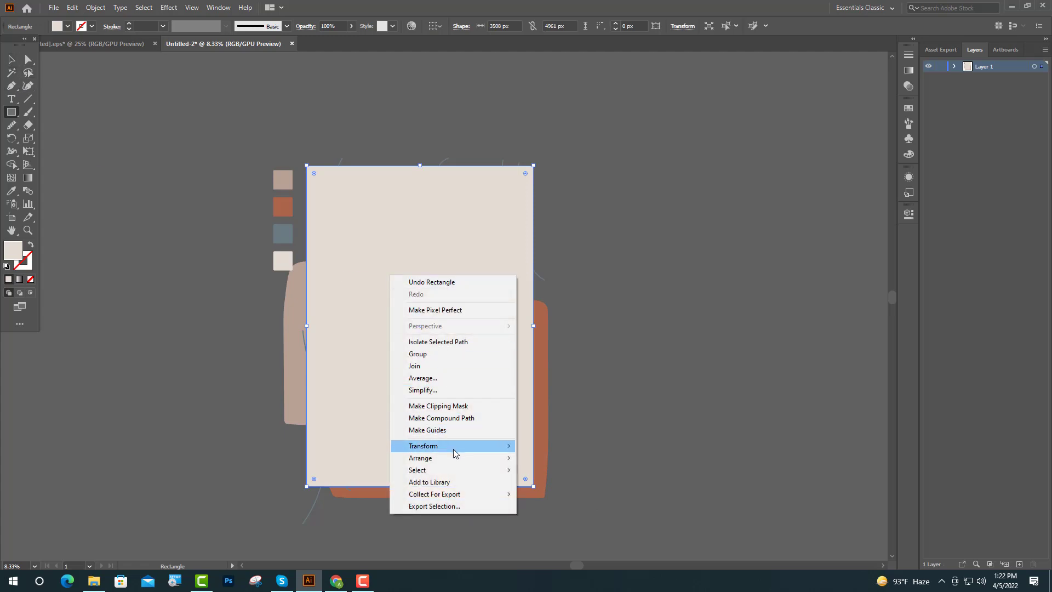
pyautogui.moveTo(474, 461)
pyautogui.click(564, 494)
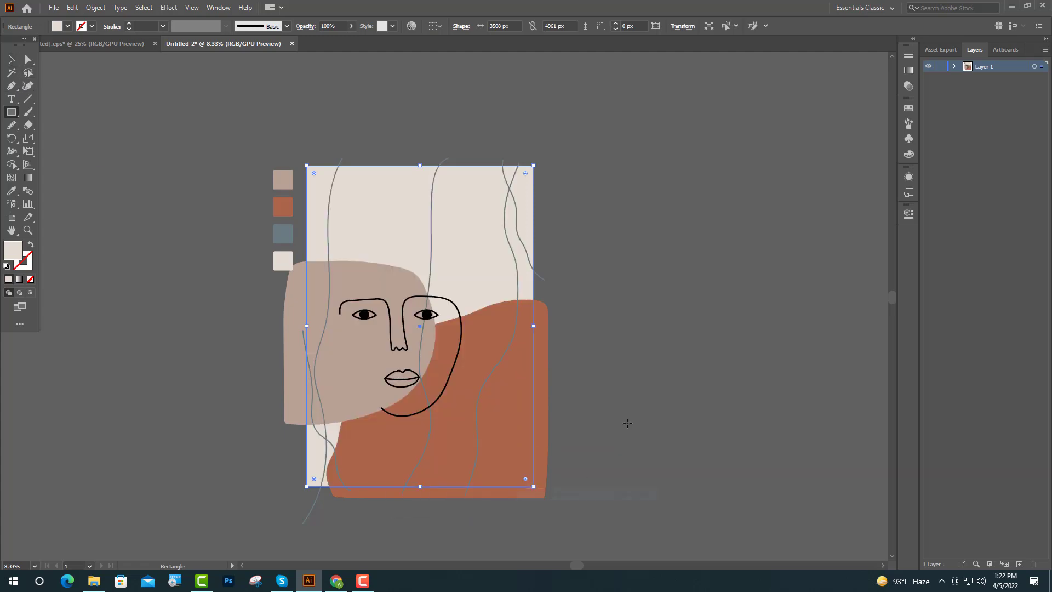
pyautogui.click(637, 334)
pyautogui.click(575, 313)
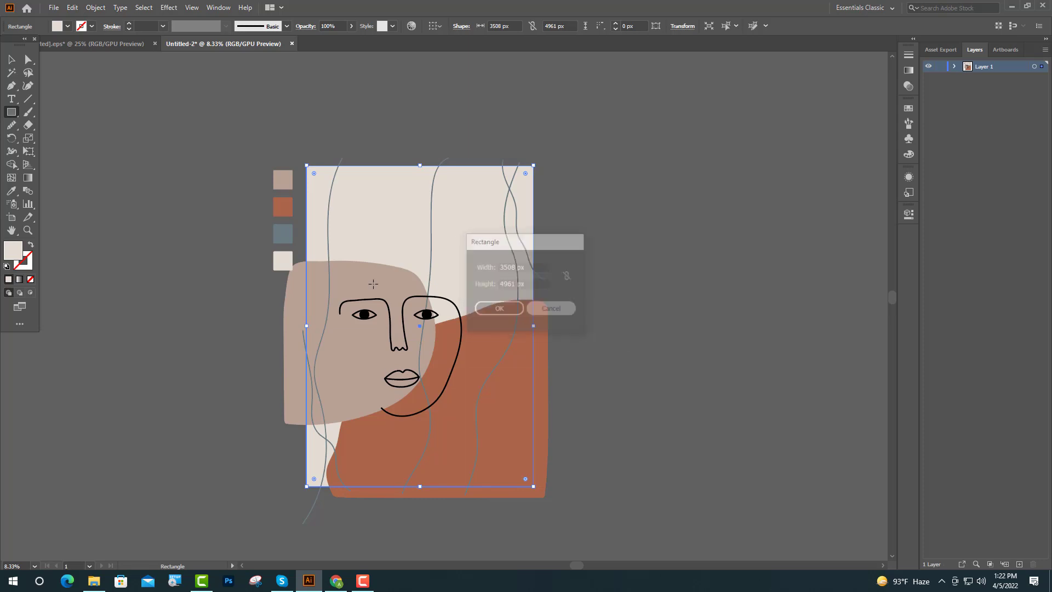
pyautogui.press('v')
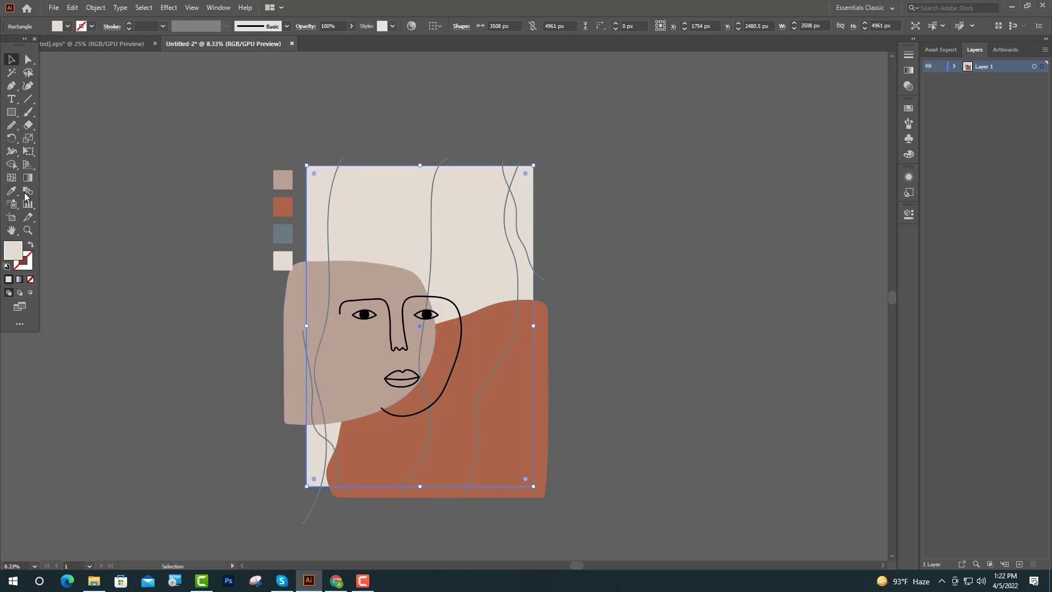
pyautogui.click(139, 202)
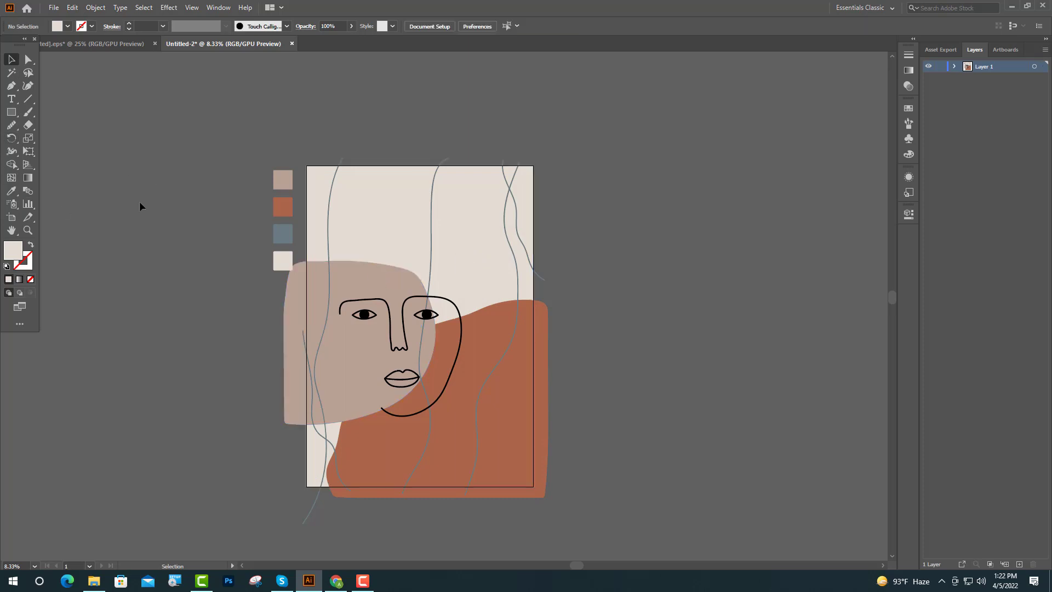
pyautogui.click(955, 67)
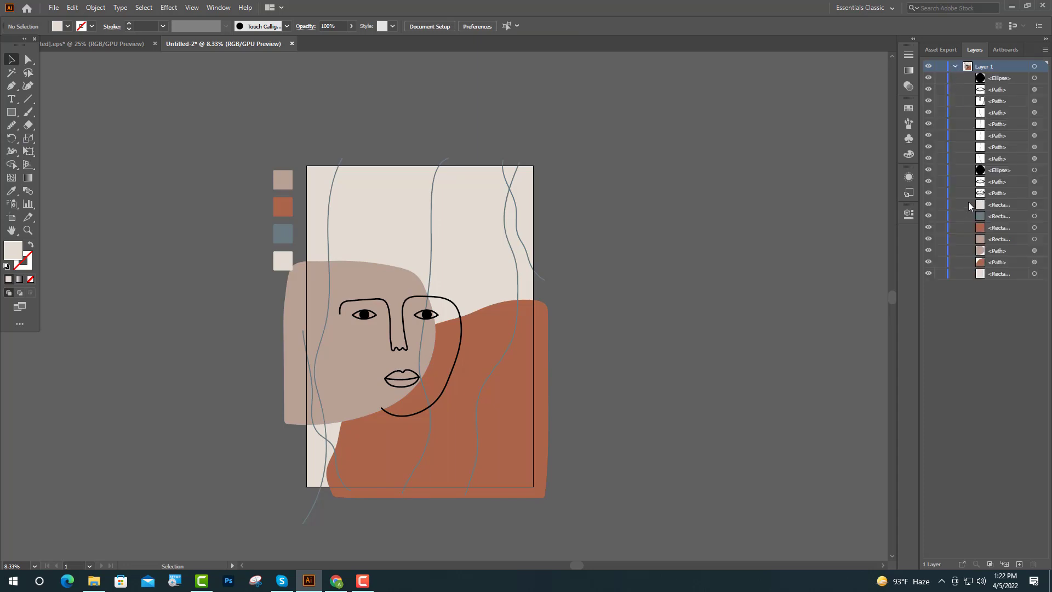
pyautogui.click(940, 274)
# - Draw a curve about 1120 by 1210 px with the Pen tool across the artboard's upper-left corner, from its top edge to its left edge
pyautogui.click(12, 87)
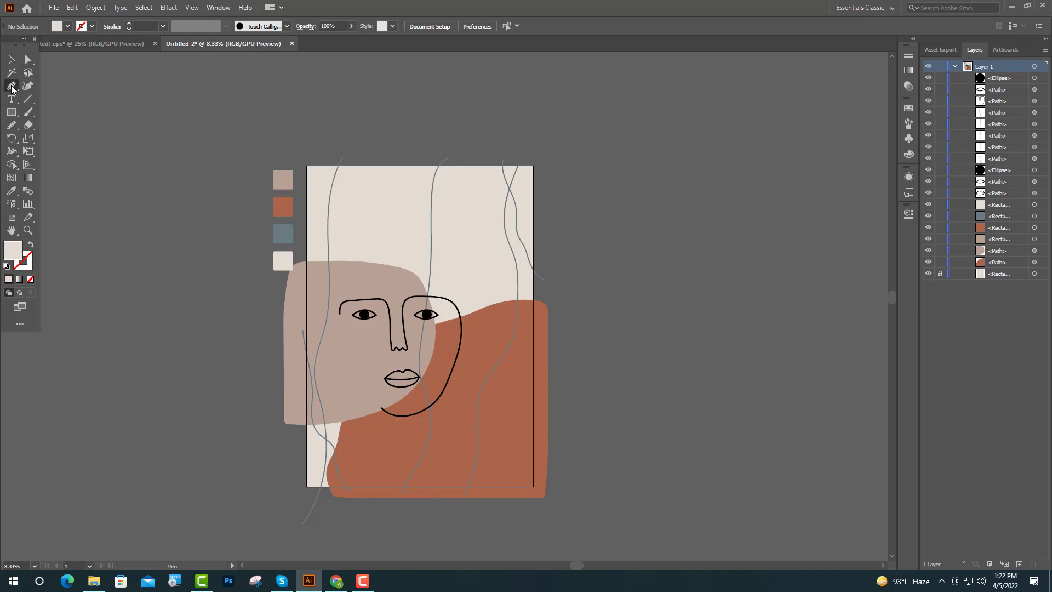
pyautogui.click(372, 159)
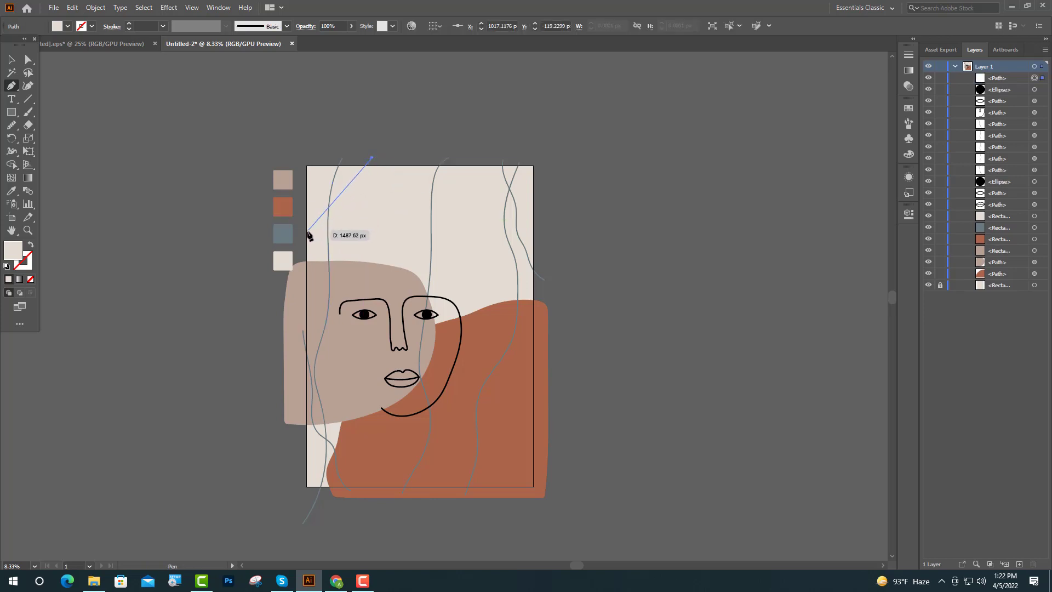
pyautogui.moveTo(299, 236); pyautogui.dragTo(227, 223)
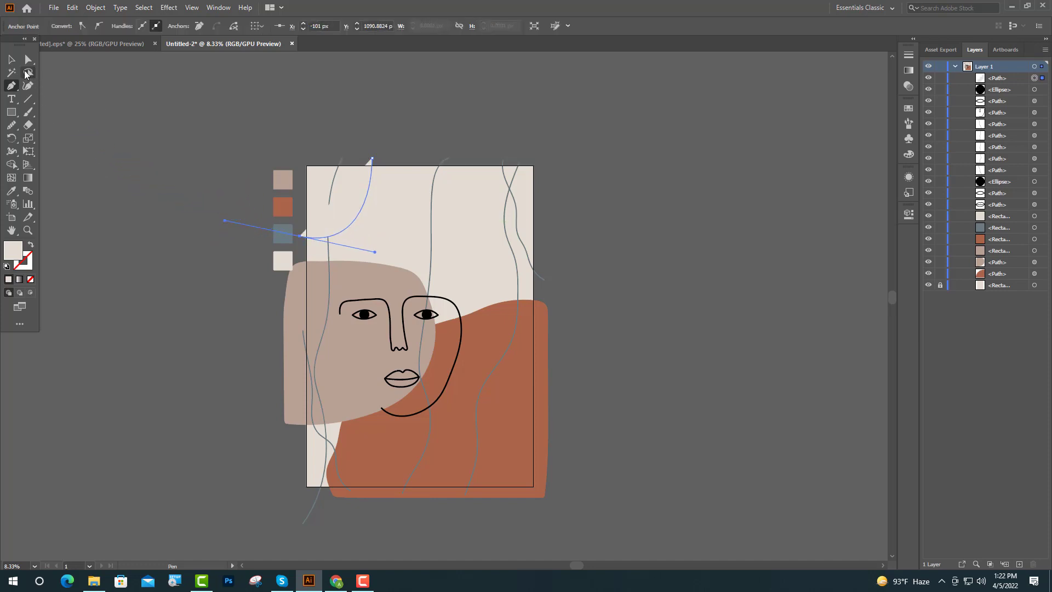
# - Give the corner curve the rust swatch's colour as its stroke, with no fill
pyautogui.click(10, 62)
pyautogui.click(30, 247)
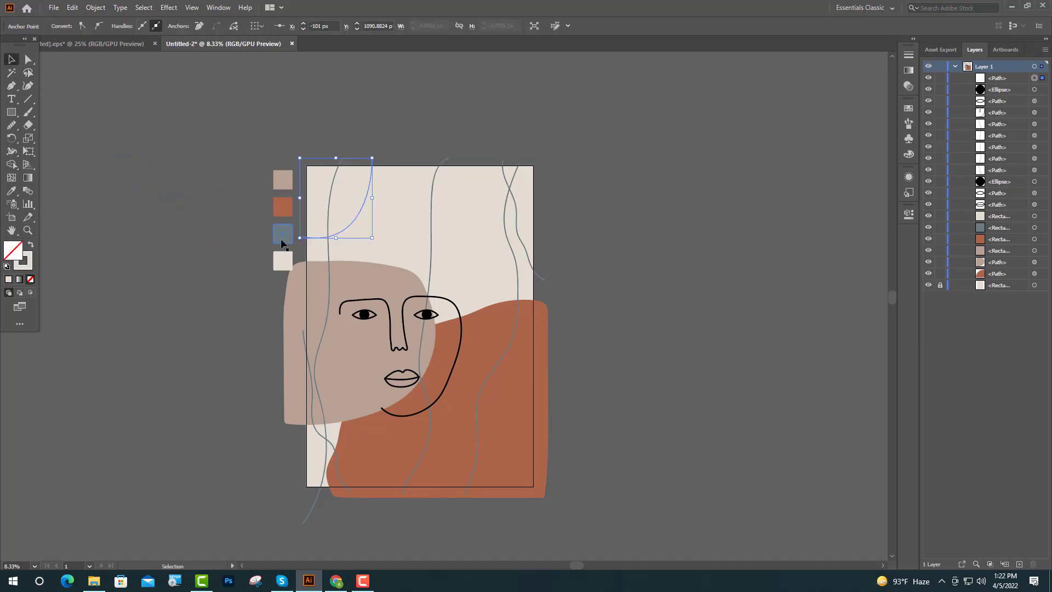
pyautogui.click(11, 191)
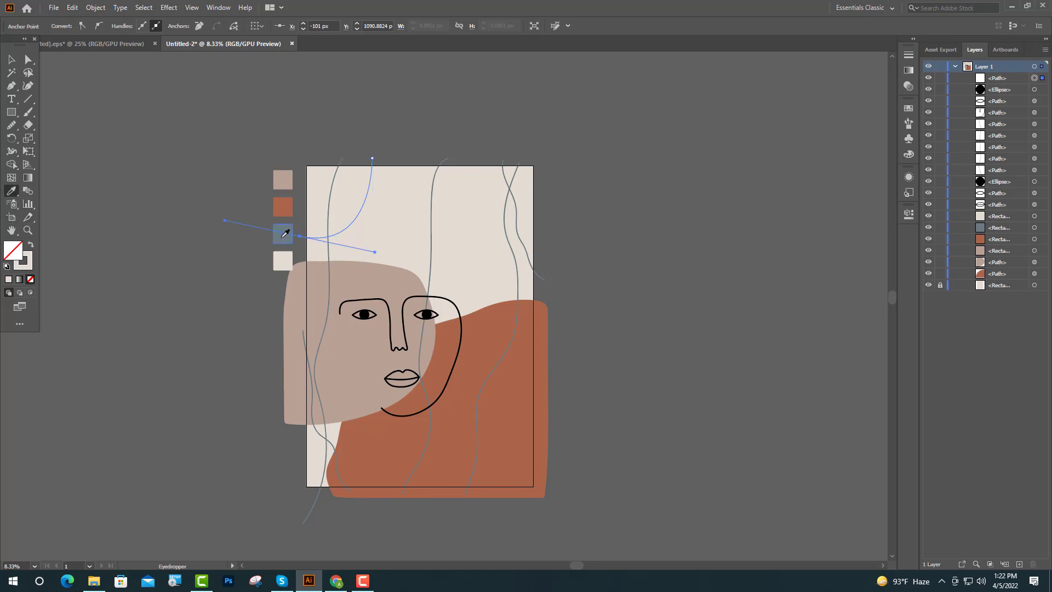
pyautogui.click(282, 207)
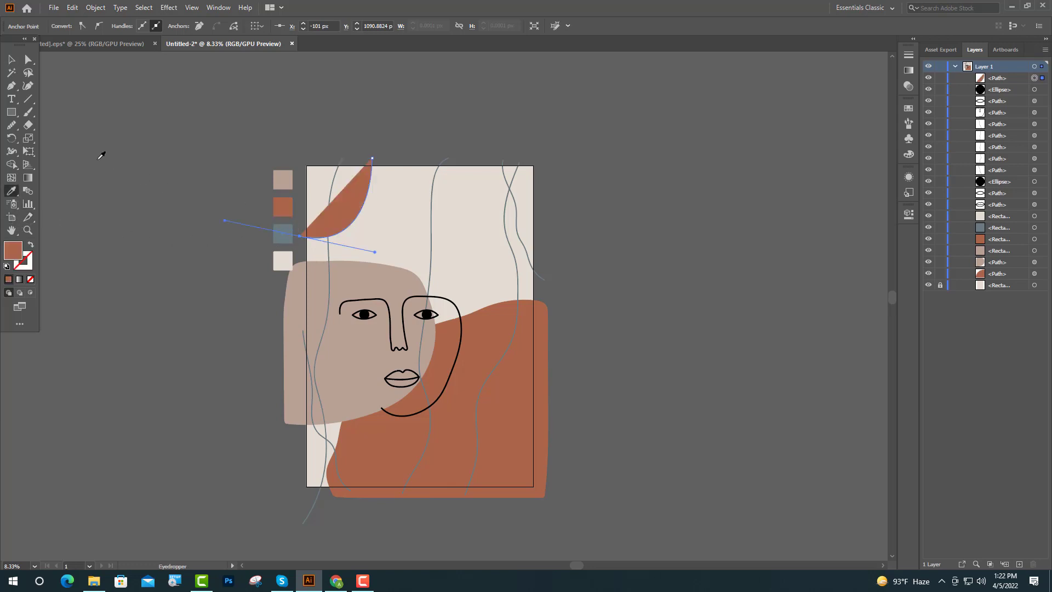
pyautogui.click(12, 60)
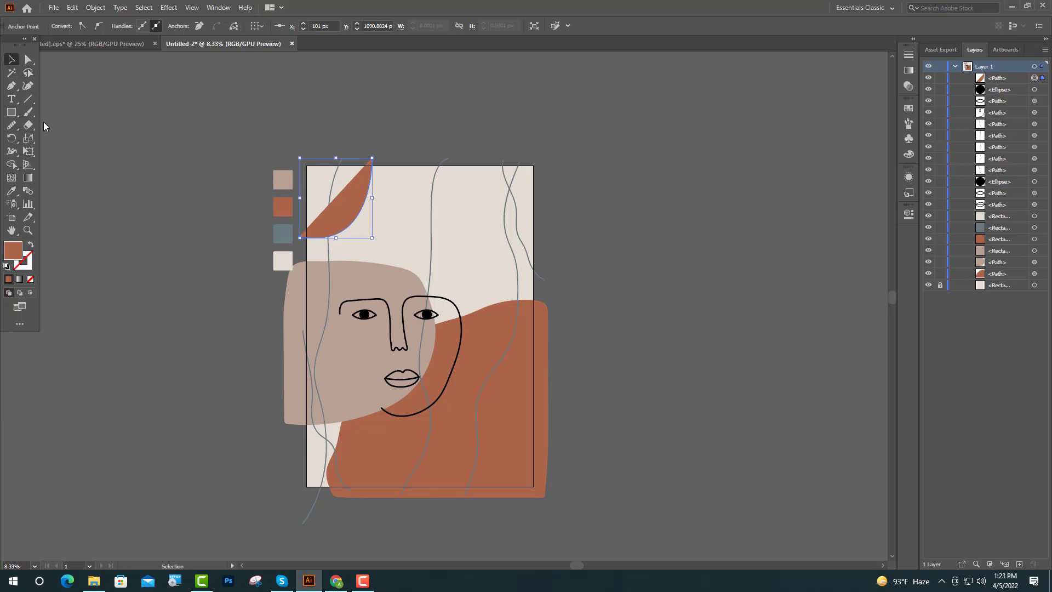
pyautogui.click(31, 246)
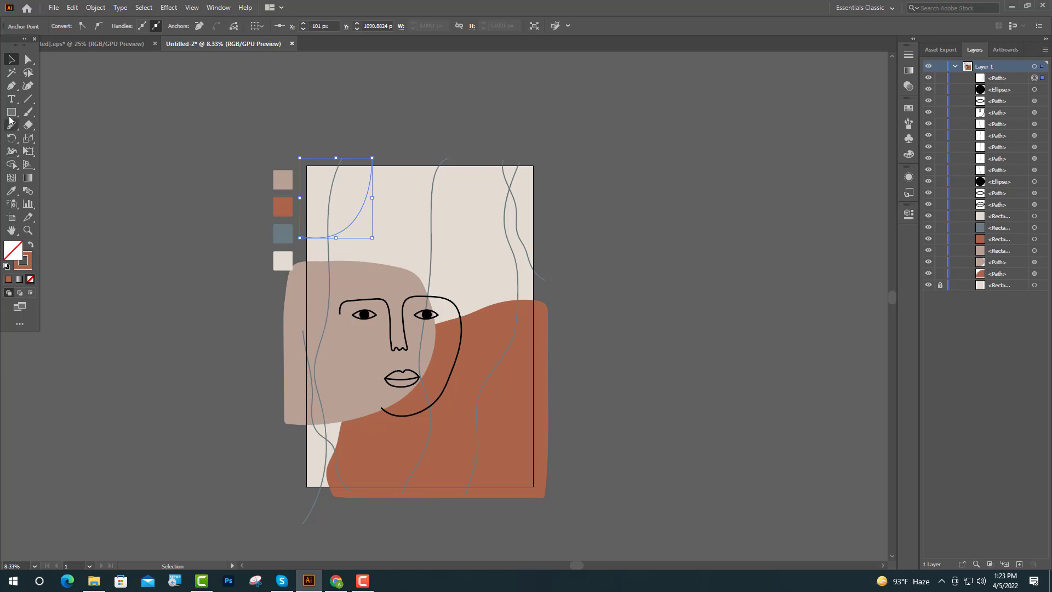
# - Draw a second, smaller corner curve about 875 by 1105 px inside the first one, and retract its end point's outgoing handle
pyautogui.click(11, 85)
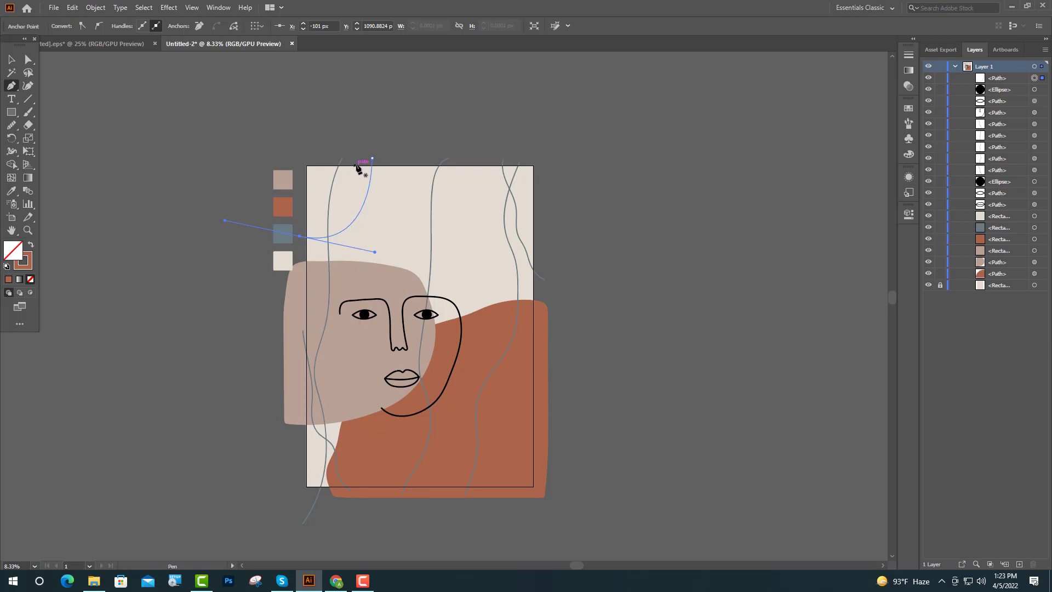
pyautogui.moveTo(359, 159); pyautogui.dragTo(236, 229)
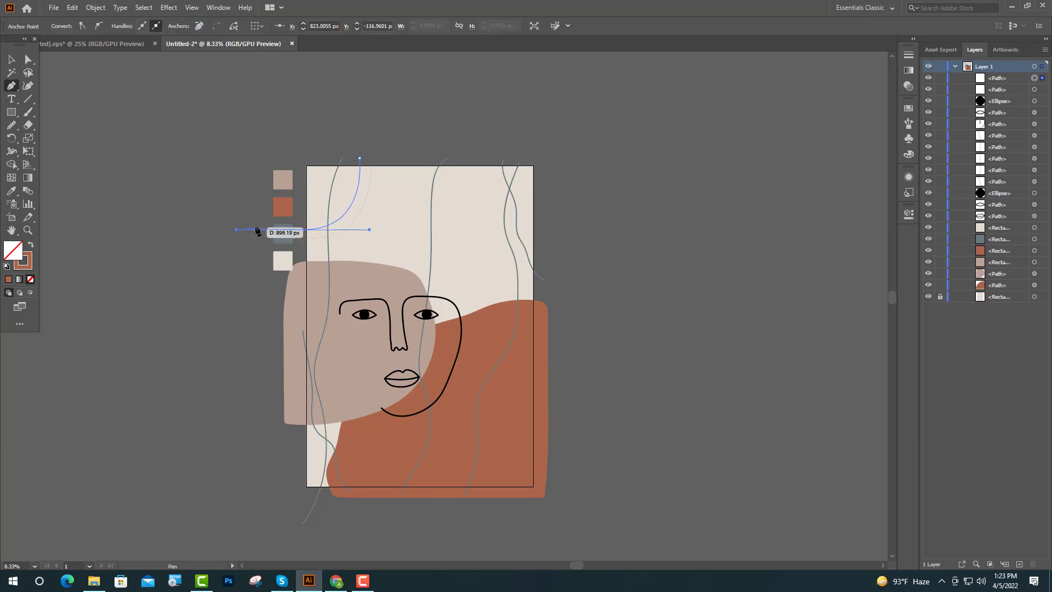
pyautogui.click(303, 229)
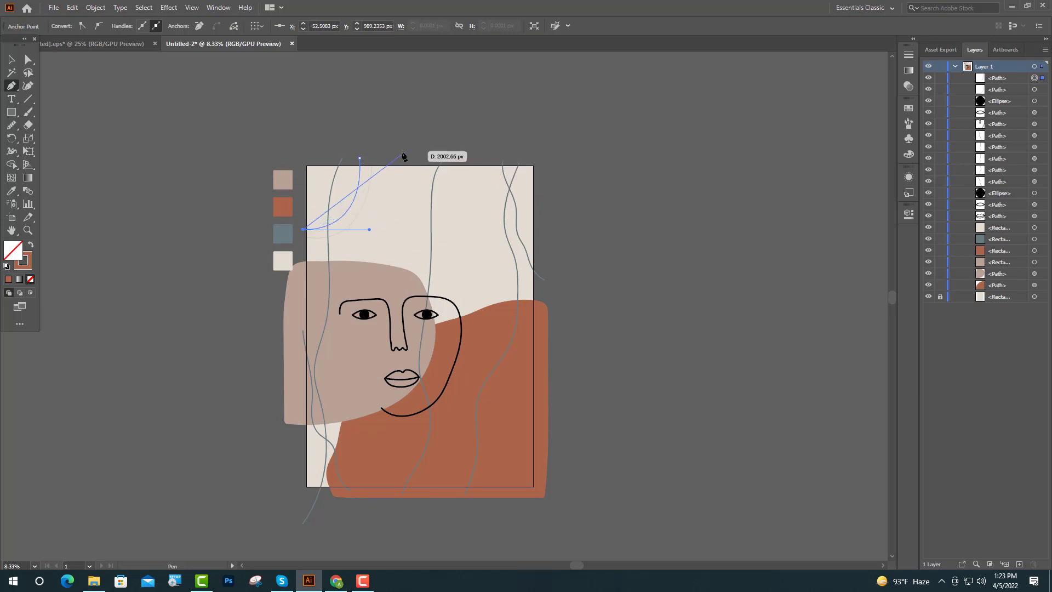
# - Draw a third, larger corner curve outside the other two with the Pen tool, from above the artboard's top edge to past its left edge
pyautogui.click(11, 86)
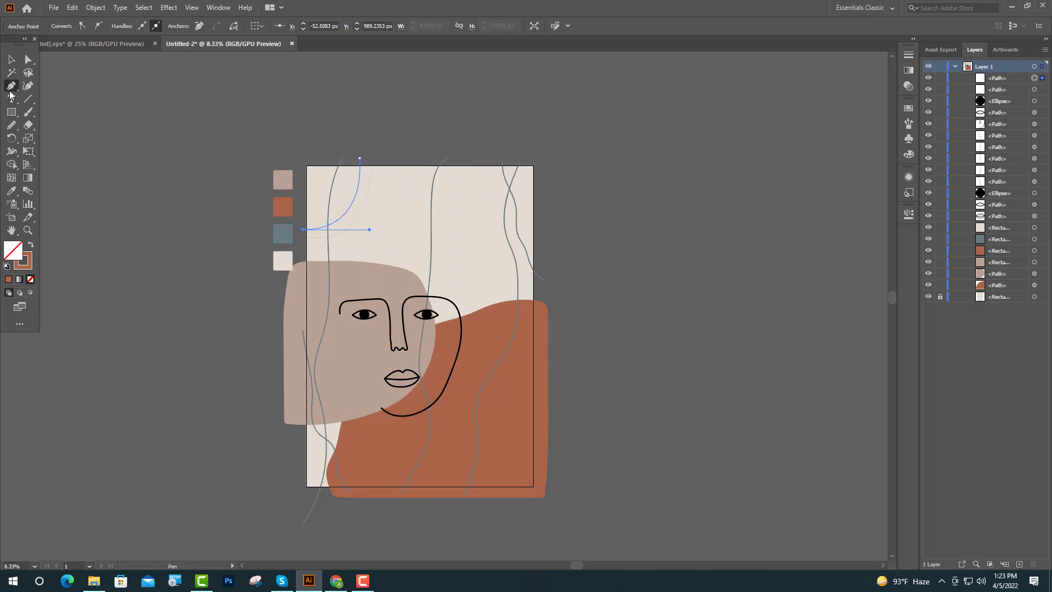
pyautogui.click(387, 161)
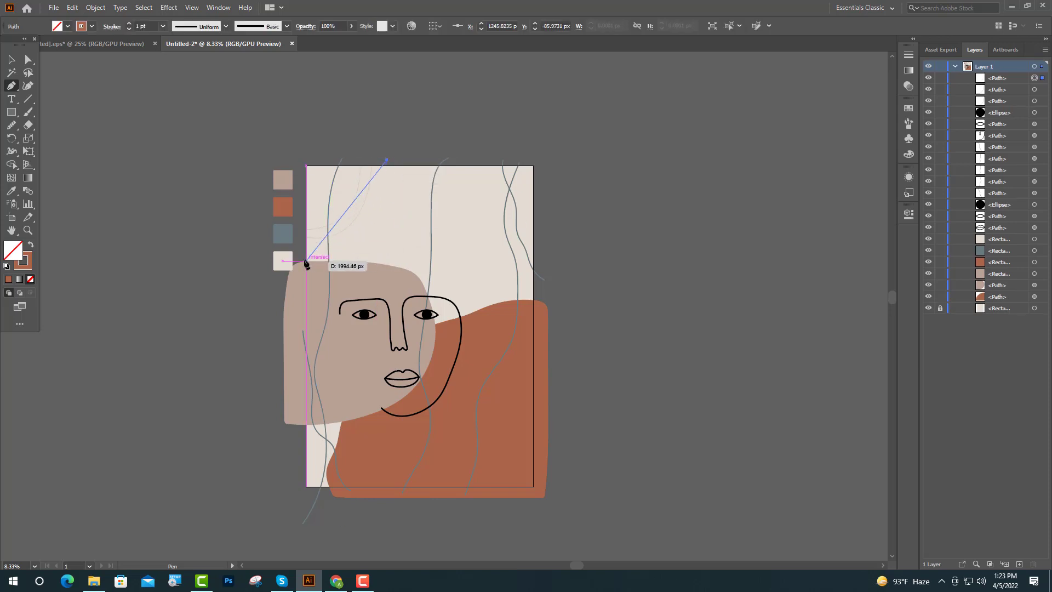
pyautogui.moveTo(304, 247); pyautogui.dragTo(221, 228)
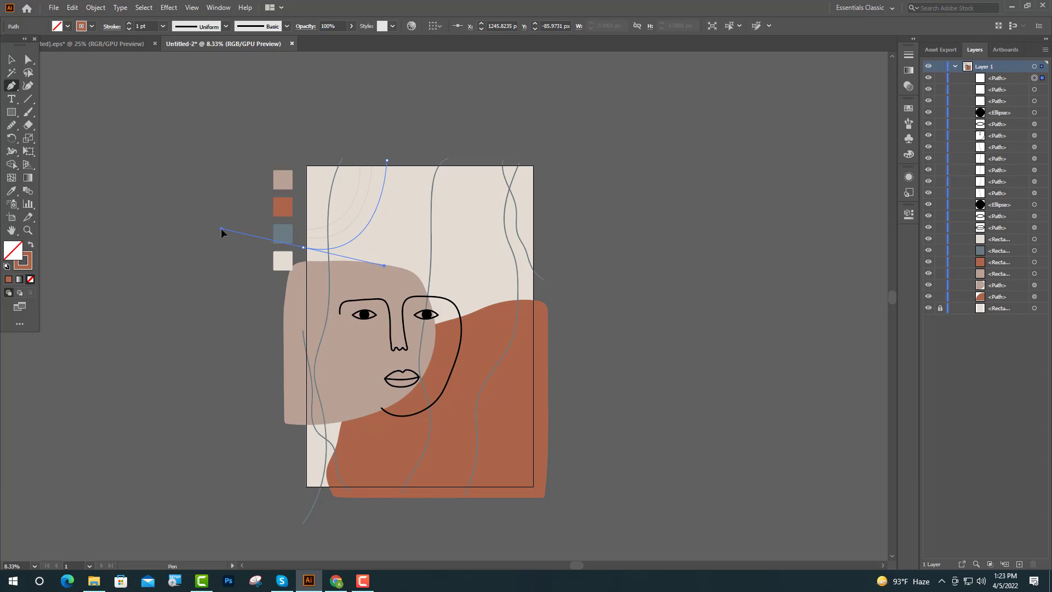
pyautogui.moveTo(221, 228); pyautogui.dragTo(221, 228)
pyautogui.press('v')
pyautogui.click(231, 220)
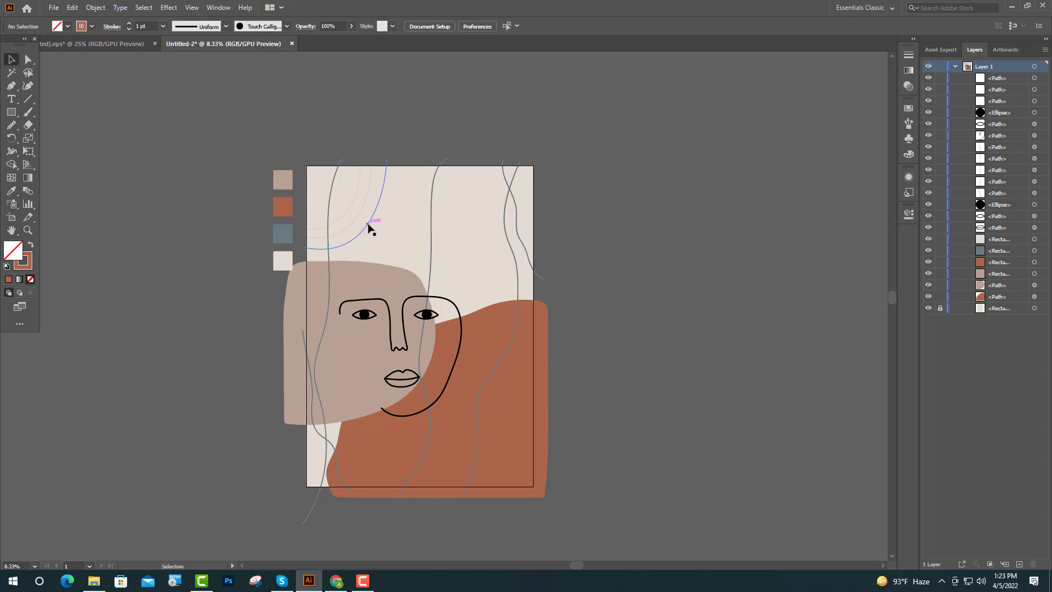
# - Apply the larger Touch Calligraphic brush to the strokes of all three rust corner curves
pyautogui.click(369, 225)
pyautogui.keyDown('shift'); pyautogui.click(355, 213); pyautogui.keyUp('shift')
pyautogui.keyDown('shift'); pyautogui.click(354, 212); pyautogui.keyUp('shift')
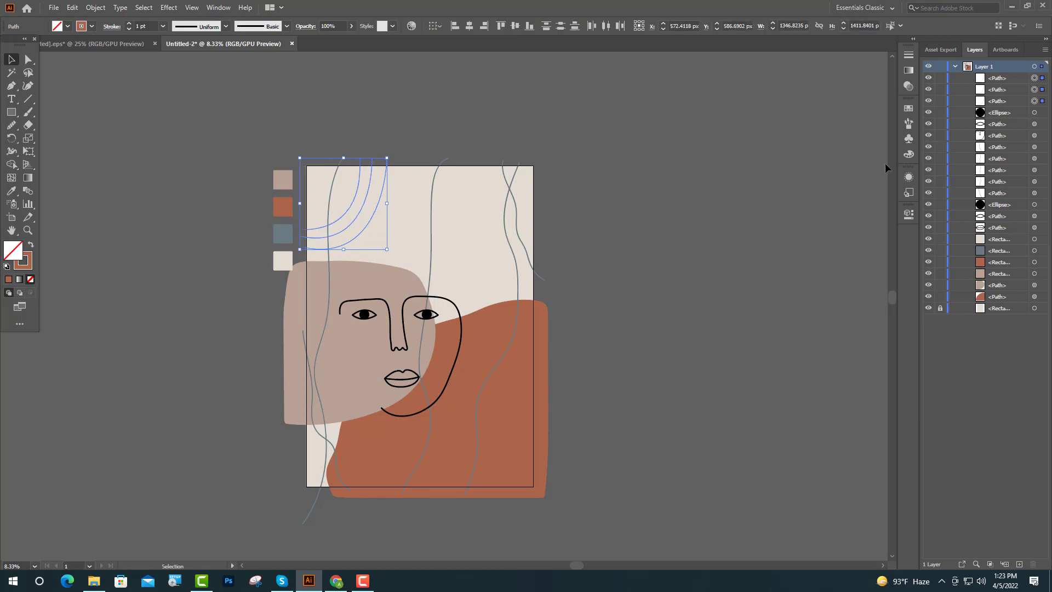
pyautogui.click(908, 124)
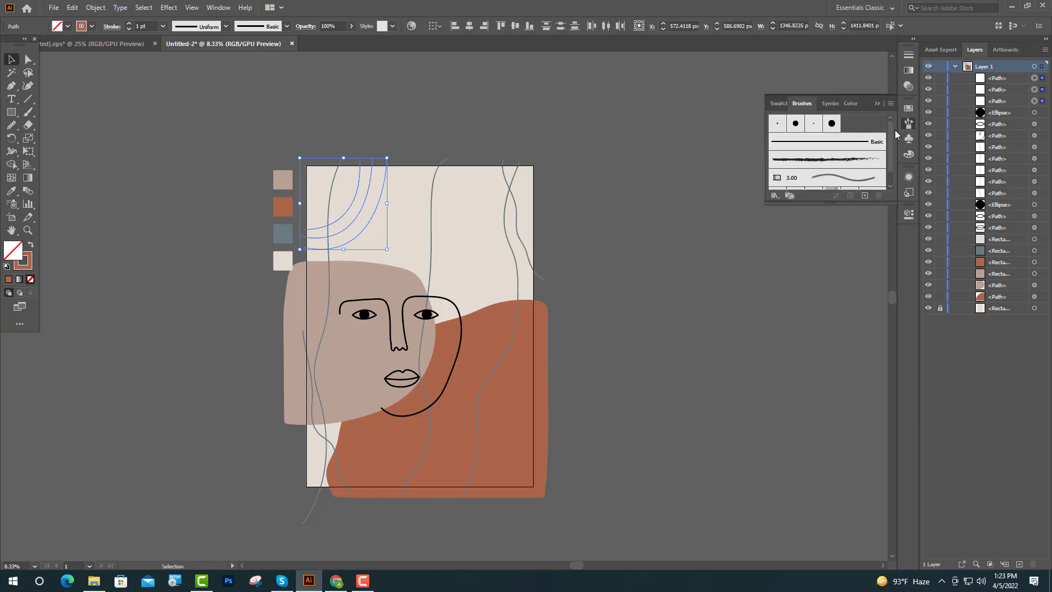
pyautogui.click(831, 123)
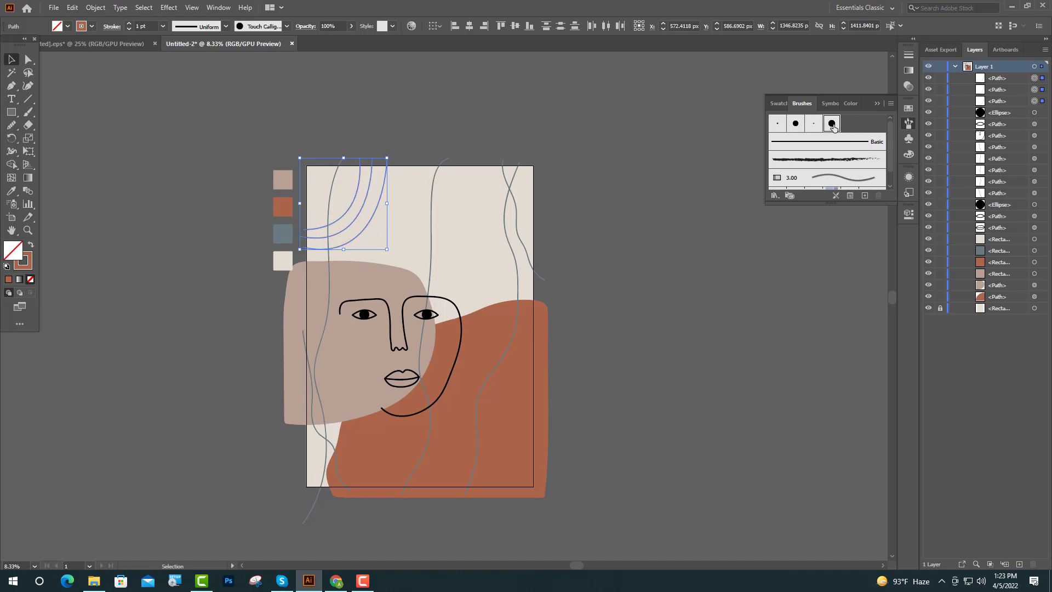
pyautogui.click(876, 103)
pyautogui.click(687, 145)
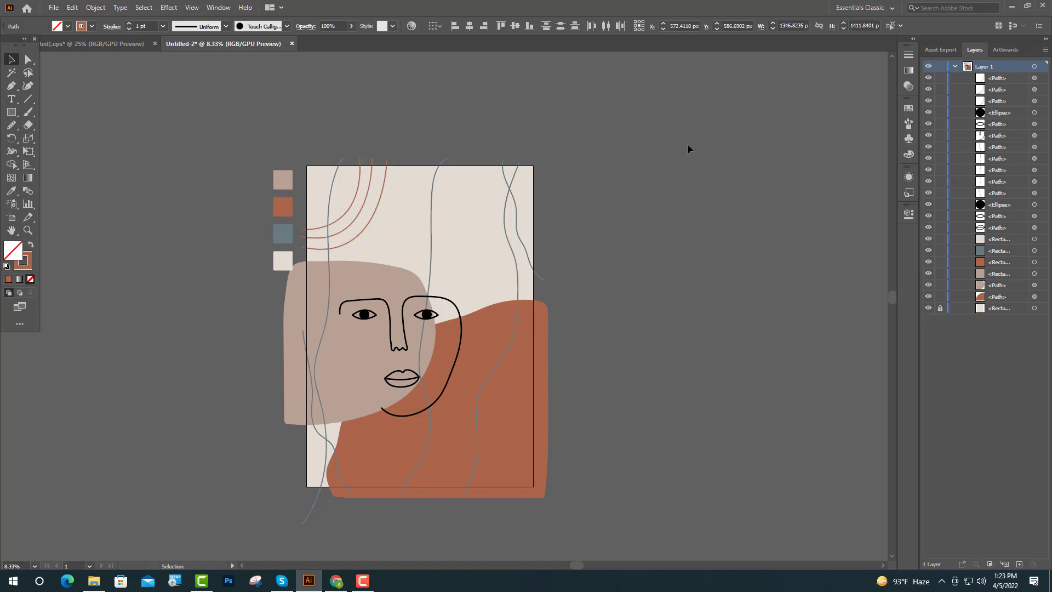
# - Paste a copy of the cream background rectangle in place and bring the copy to the front of the stacking order
pyautogui.hscroll(2, 680, 212)
pyautogui.click(437, 259)
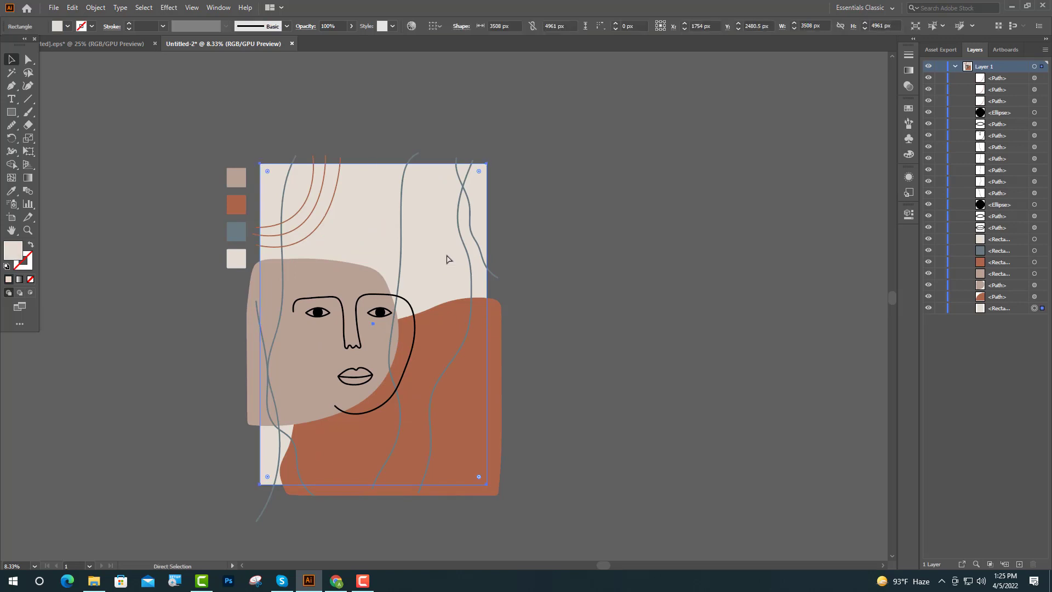
pyautogui.hotkey('ctrl', 'f')
pyautogui.rightClick(441, 248)
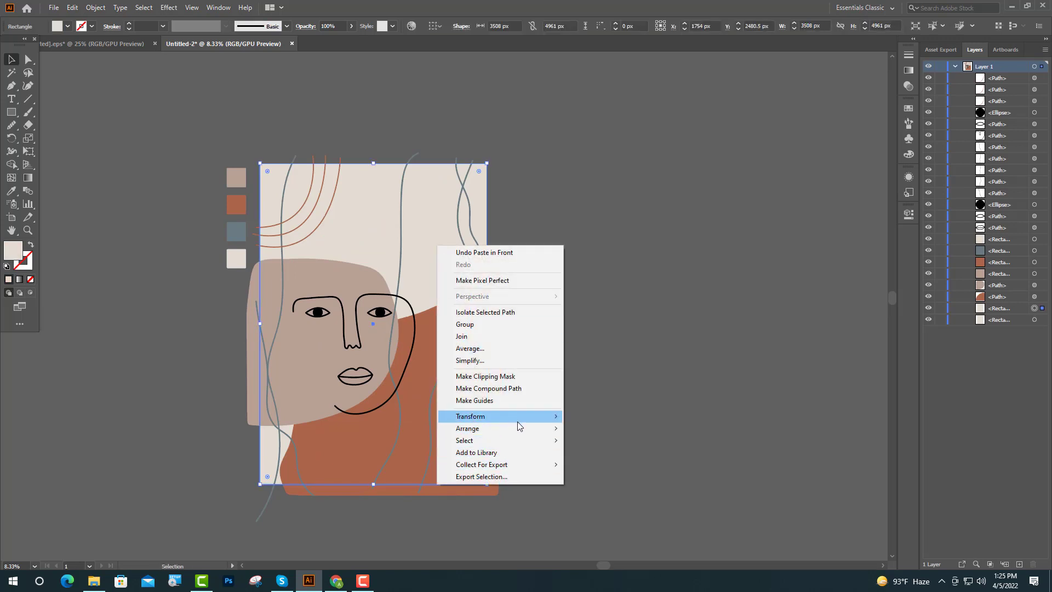
pyautogui.moveTo(537, 429)
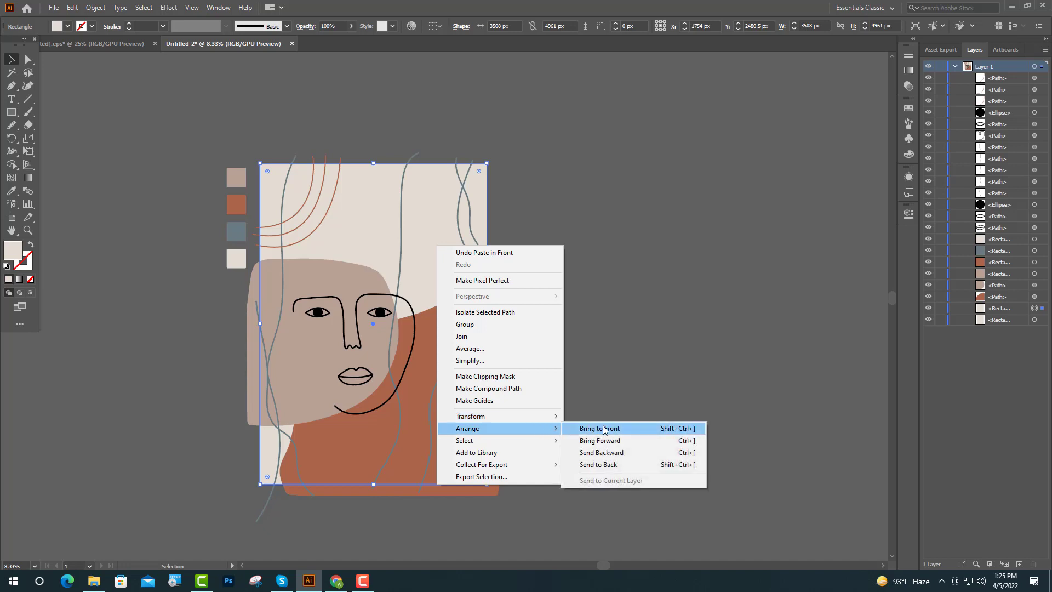
pyautogui.click(604, 428)
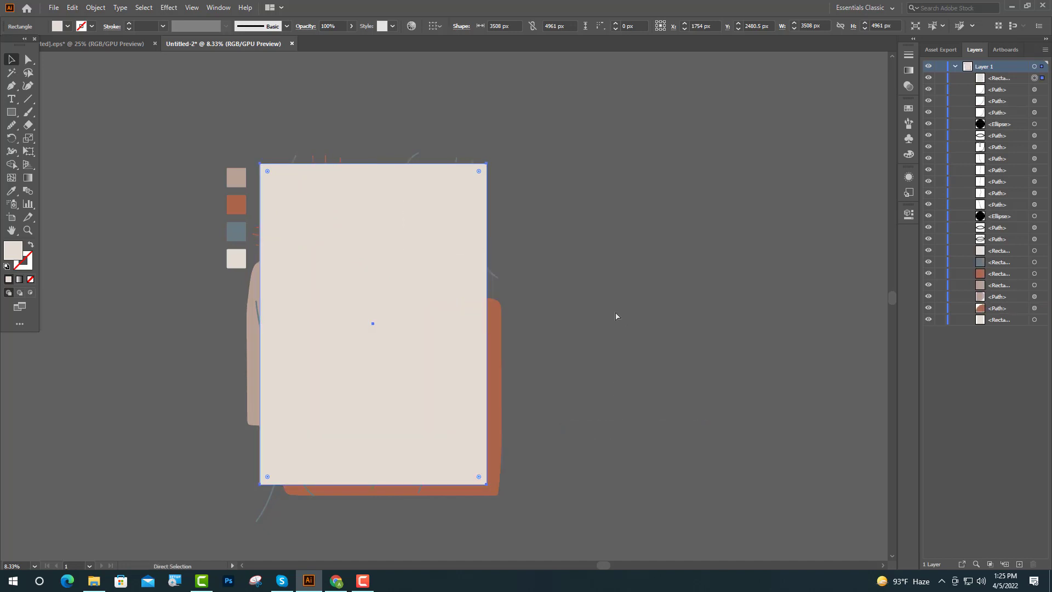
pyautogui.click(630, 312)
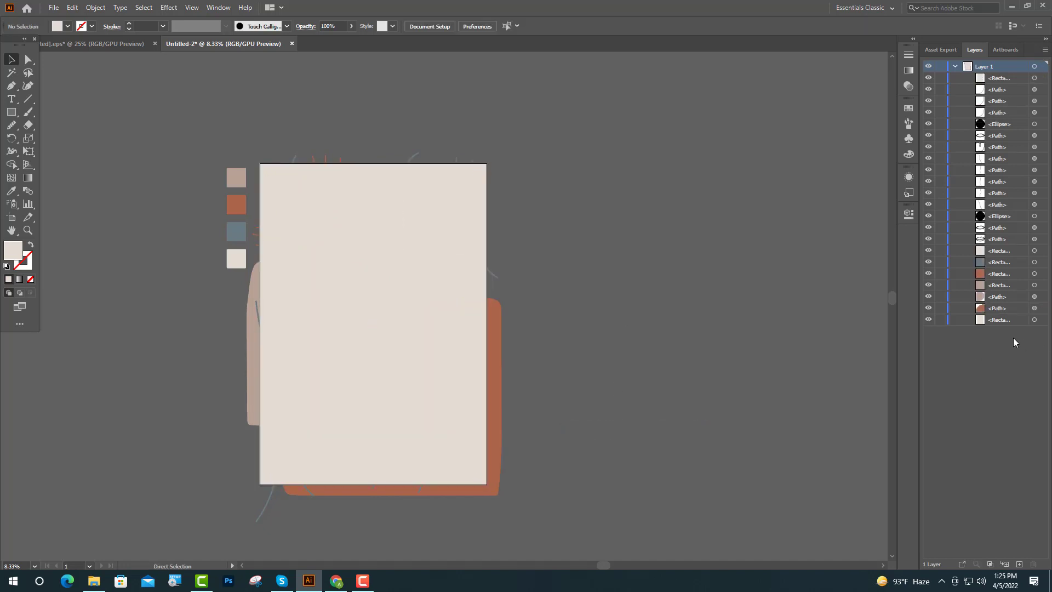
# - Move the original cream background rectangle above the four swatch rectangles in Layer 1, and the rust and taupe shapes above it
pyautogui.moveTo(1010, 318); pyautogui.dragTo(1005, 247)
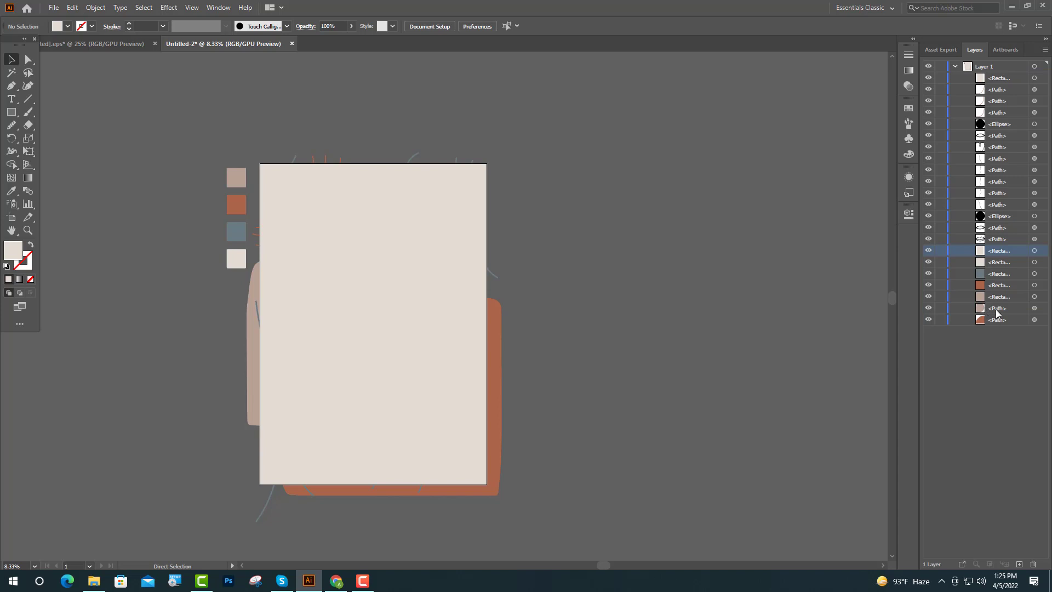
pyautogui.moveTo(998, 316); pyautogui.dragTo(1003, 245)
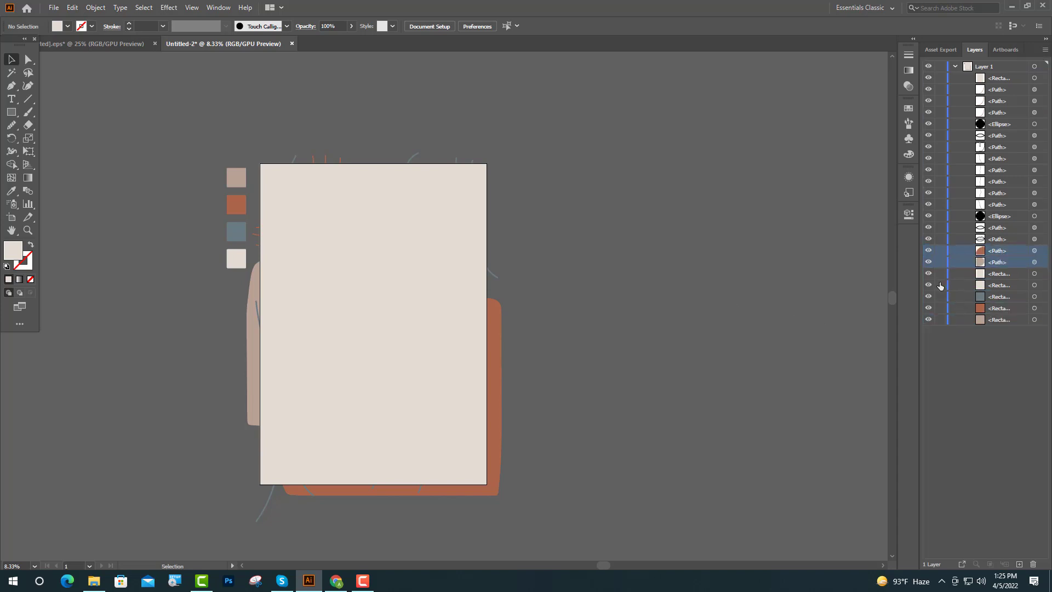
pyautogui.moveTo(929, 286); pyautogui.dragTo(930, 322)
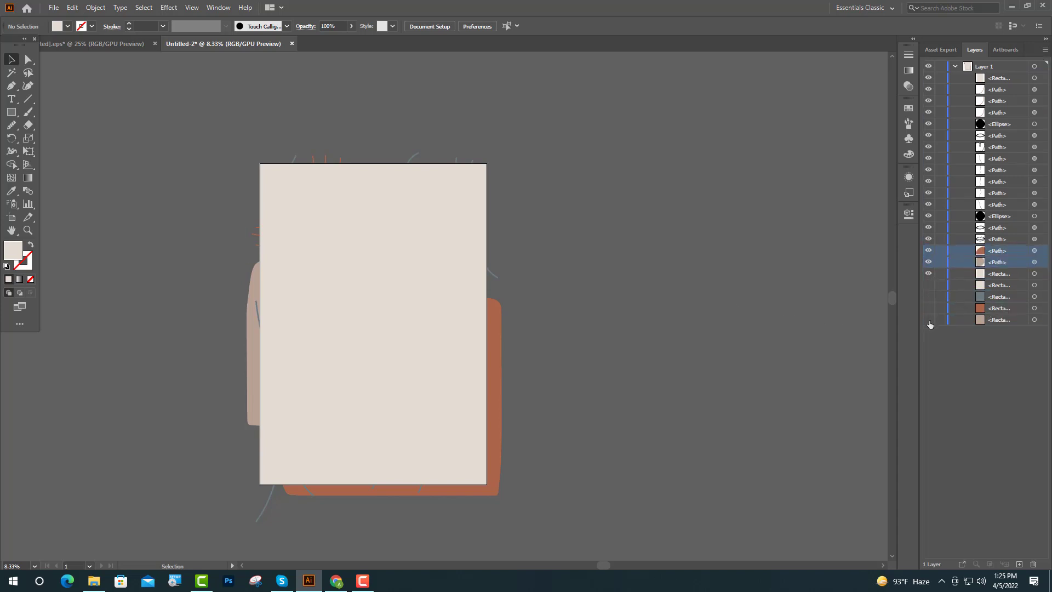
pyautogui.hotkey('ctrl', 'a')
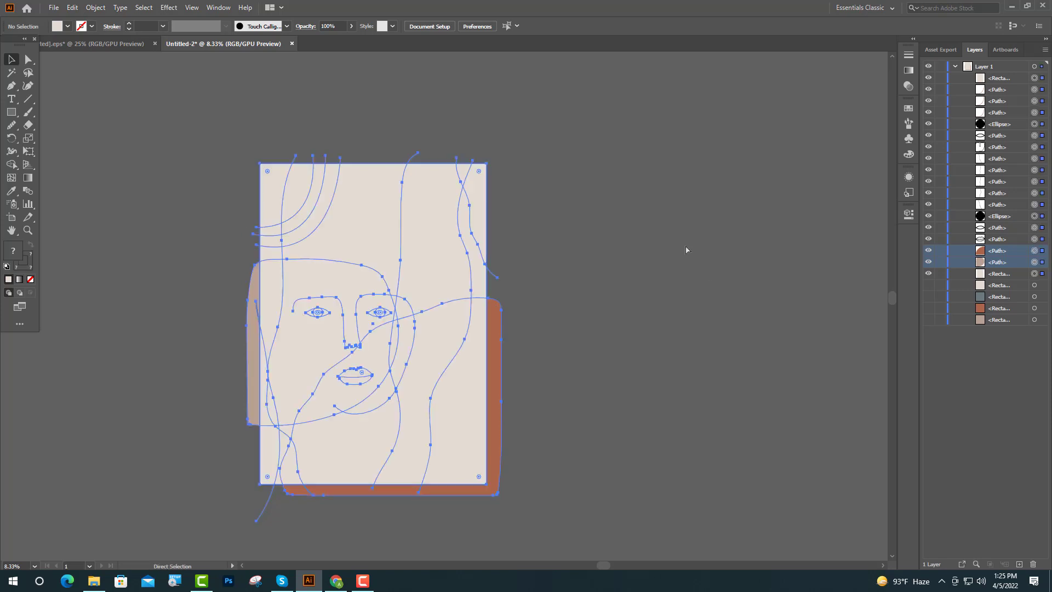
pyautogui.click(1035, 274)
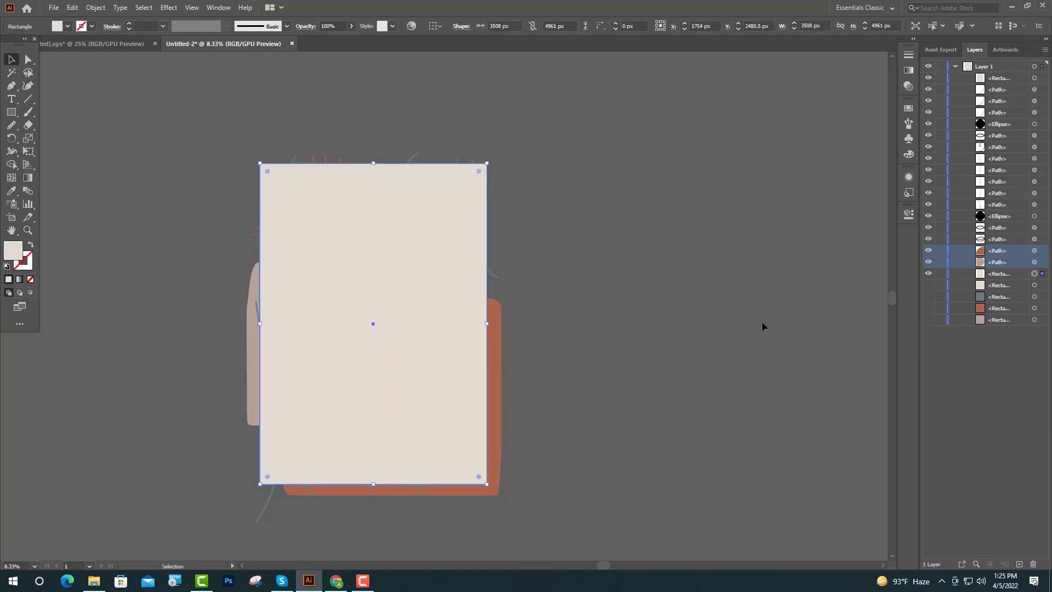
pyautogui.hotkey('ctrl', 'z')
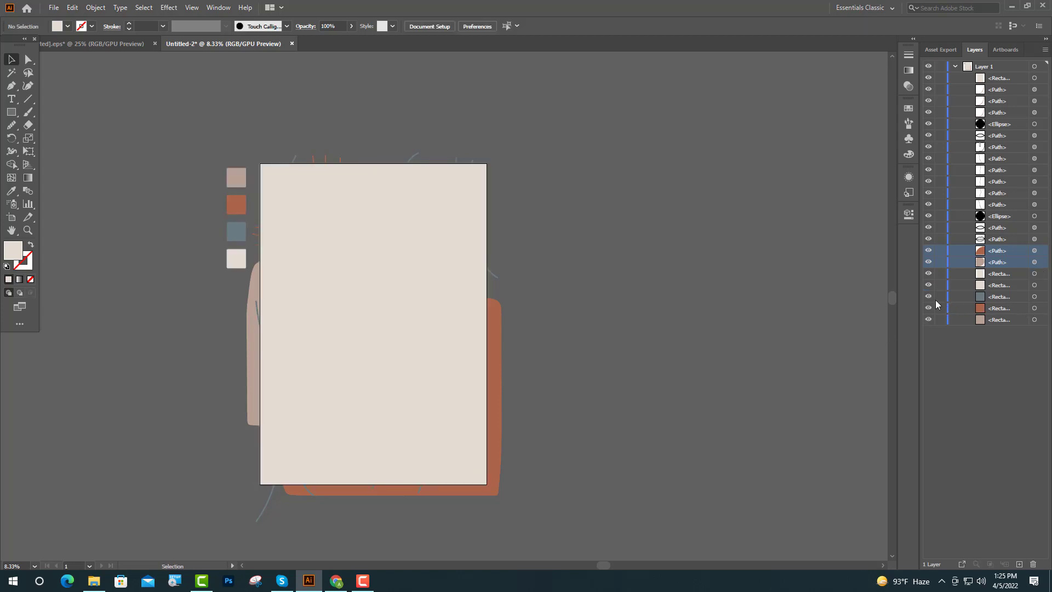
# - Hide the four colour swatches and clip all visible artwork except the bottom background rectangle to the front cream rectangle with a clipping mask
pyautogui.moveTo(928, 286); pyautogui.dragTo(924, 329)
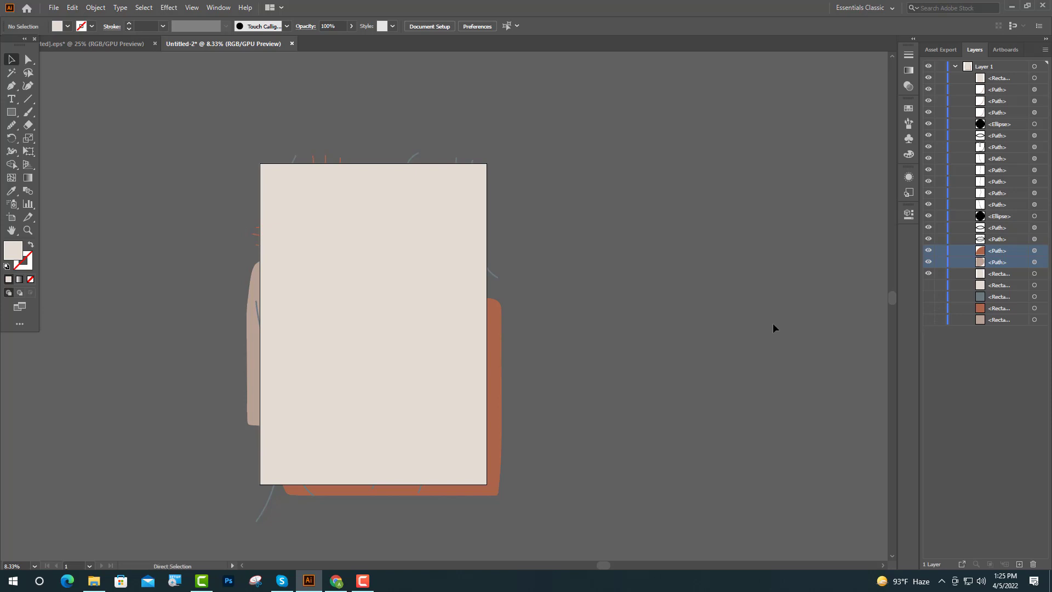
pyautogui.hotkey('ctrl', 'a')
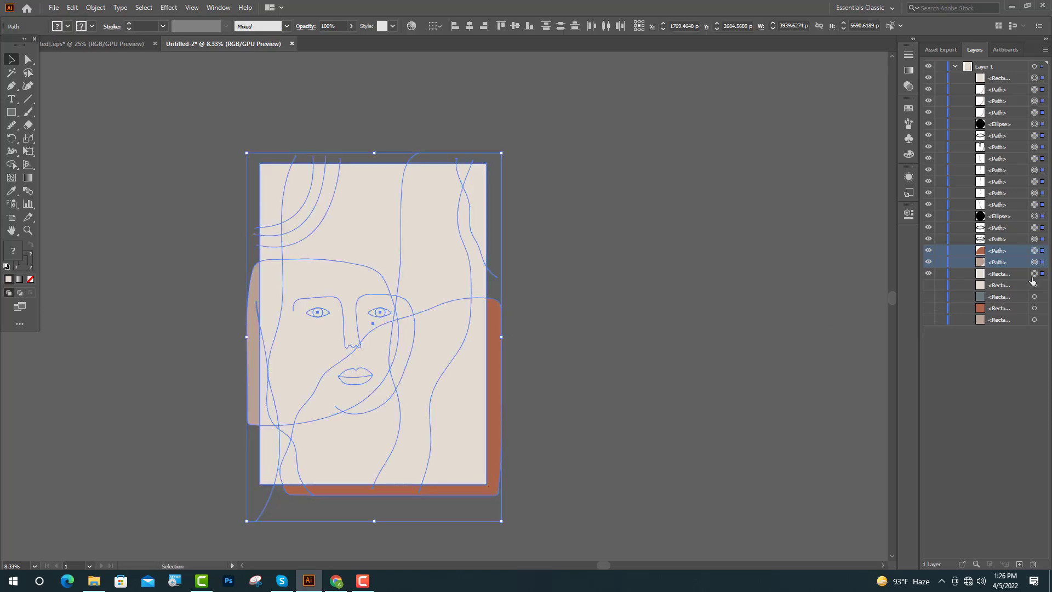
pyautogui.keyDown('shift'); pyautogui.click(1035, 274); pyautogui.keyUp('shift')
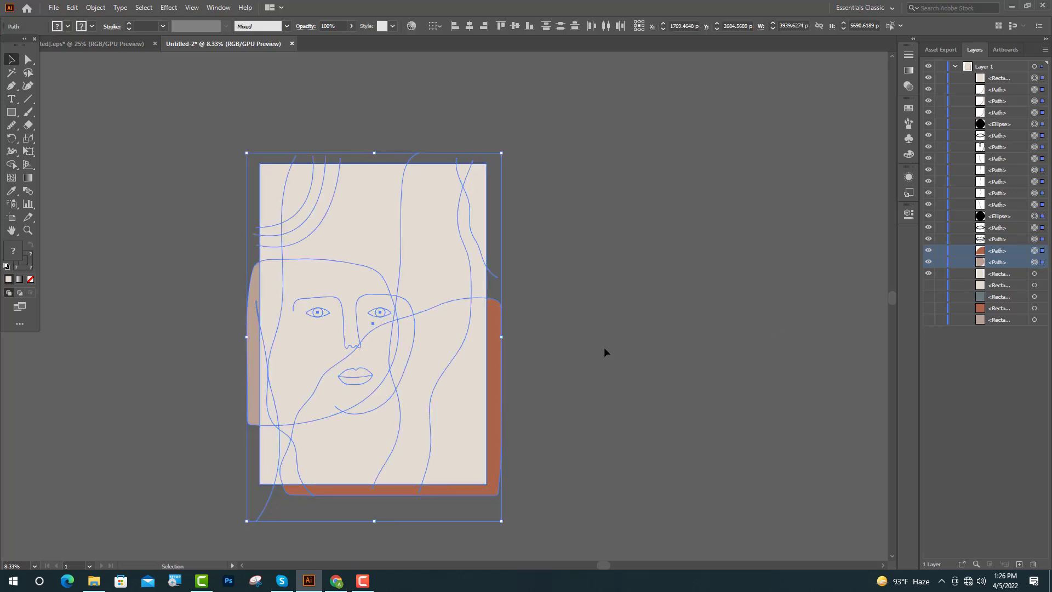
pyautogui.rightClick(387, 306)
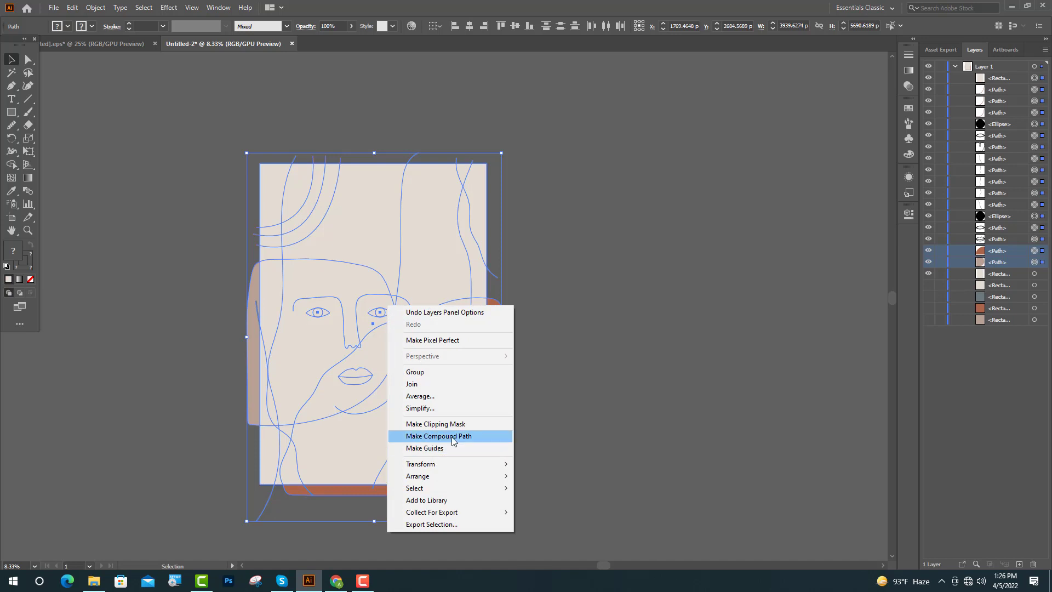
pyautogui.click(435, 424)
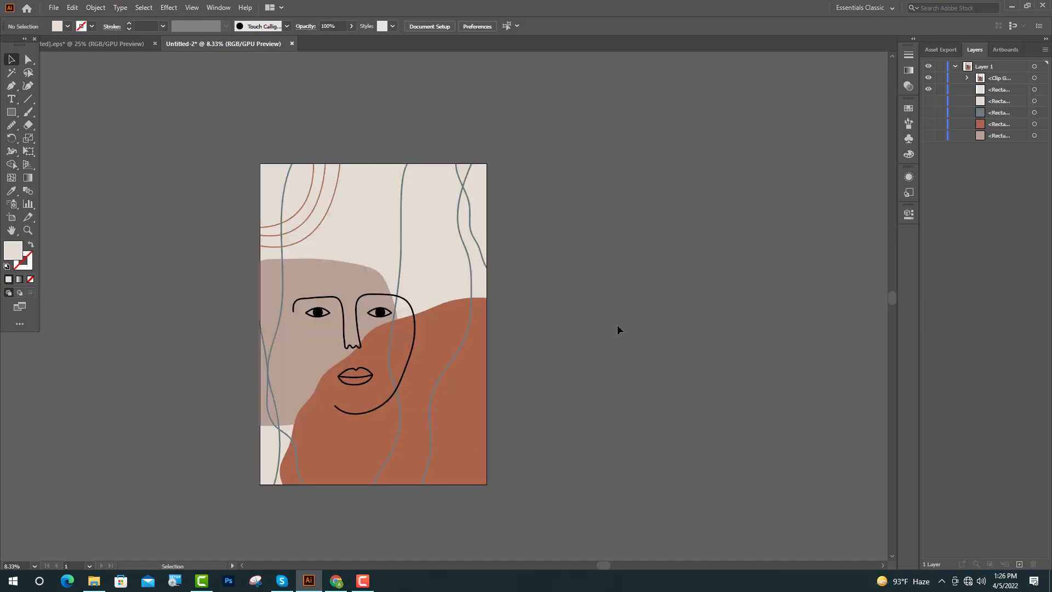
pyautogui.scroll(-1, 618, 326)
pyautogui.scroll(1, 401, 333)
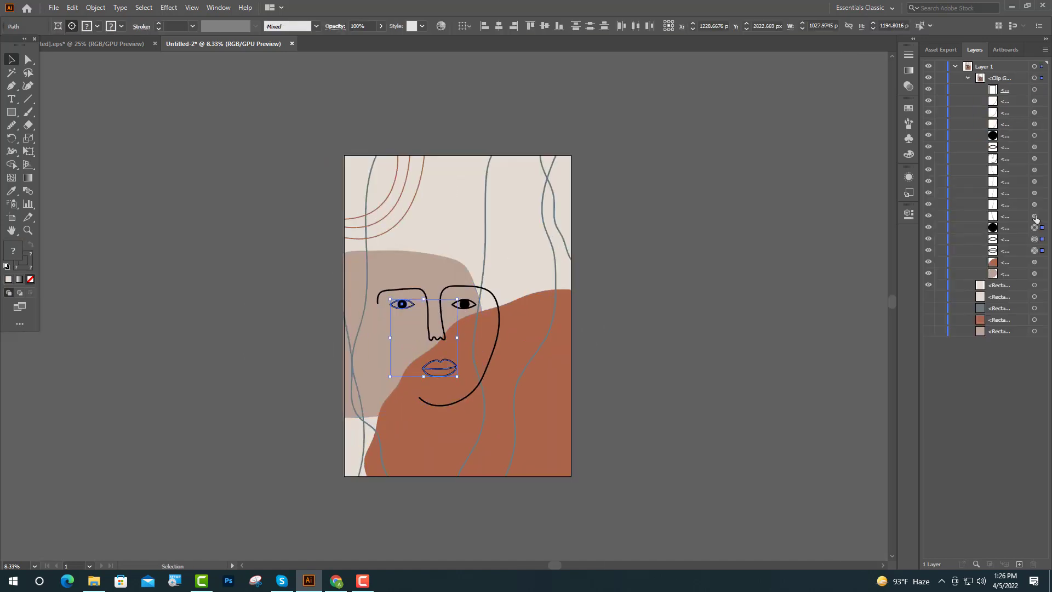
pyautogui.keyDown('shift'); pyautogui.click(1034, 215); pyautogui.keyUp('shift')
pyautogui.keyDown('shift'); pyautogui.click(1034, 204); pyautogui.keyUp('shift')
pyautogui.keyDown('shift'); pyautogui.click(1034, 193); pyautogui.keyUp('shift')
pyautogui.keyDown('shift'); pyautogui.click(1035, 182); pyautogui.keyUp('shift')
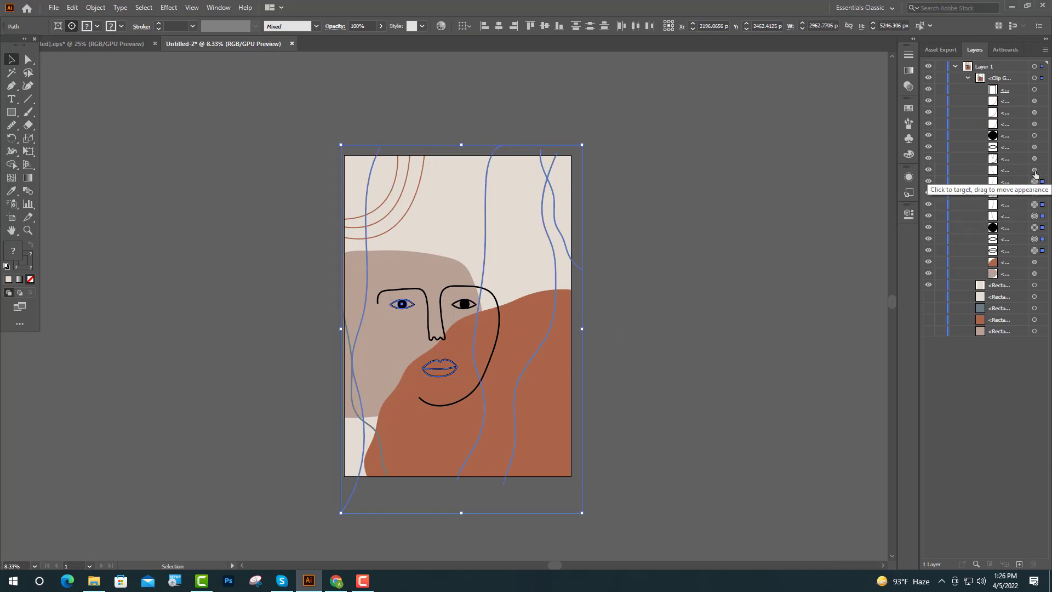
pyautogui.keyDown('shift'); pyautogui.click(1034, 171); pyautogui.keyUp('shift')
pyautogui.keyDown('shift'); pyautogui.click(1034, 170); pyautogui.keyUp('shift')
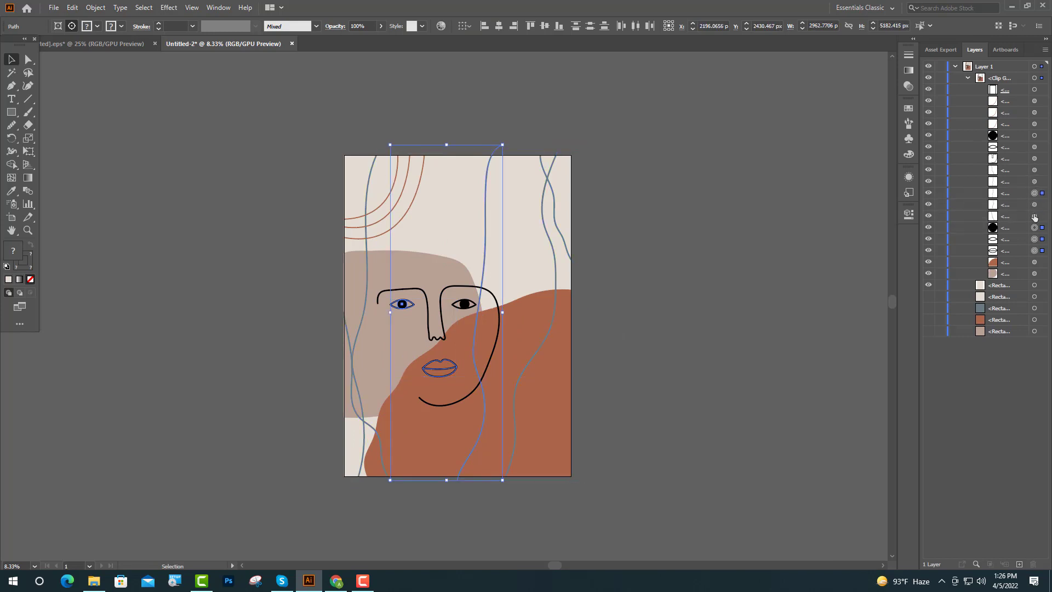
pyautogui.keyDown('shift'); pyautogui.click(1035, 181); pyautogui.keyUp('shift')
pyautogui.keyDown('shift'); pyautogui.click(1034, 193); pyautogui.keyUp('shift')
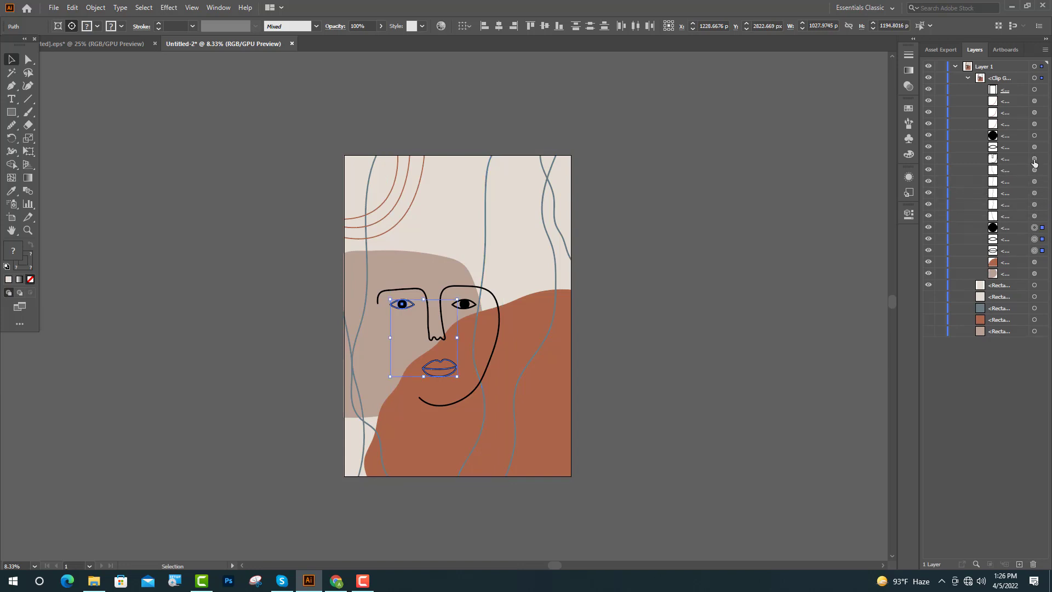
# - Add the face outline and the other eye with its pupil to the selection, and scale the whole face up proportionally from its lower-left corner
pyautogui.keyDown('shift'); pyautogui.click(1035, 160); pyautogui.keyUp('shift')
pyautogui.keyDown('shift'); pyautogui.click(1034, 147); pyautogui.keyUp('shift')
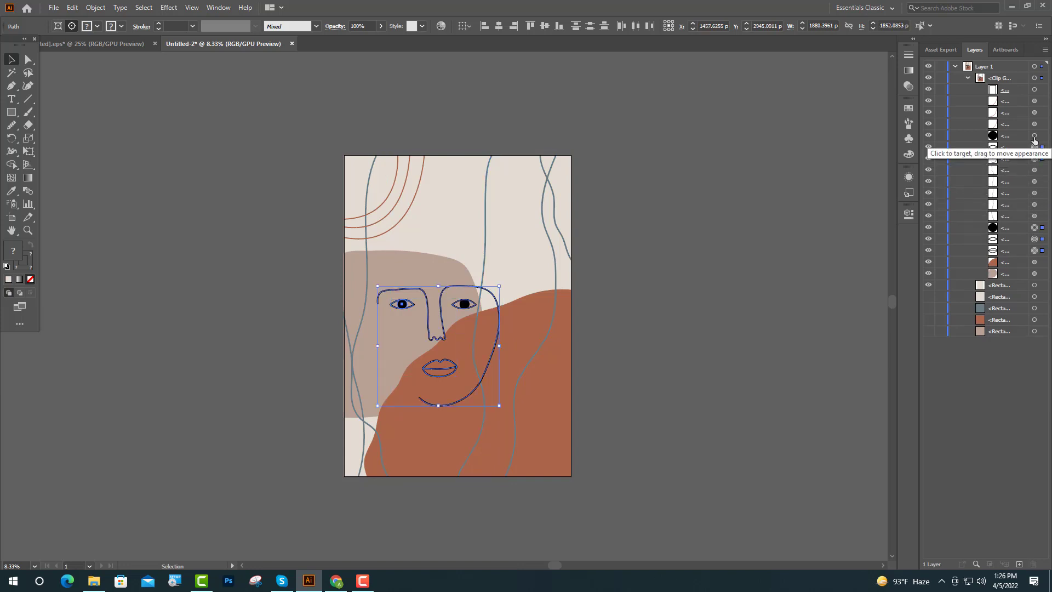
pyautogui.keyDown('shift'); pyautogui.click(1034, 136); pyautogui.keyUp('shift')
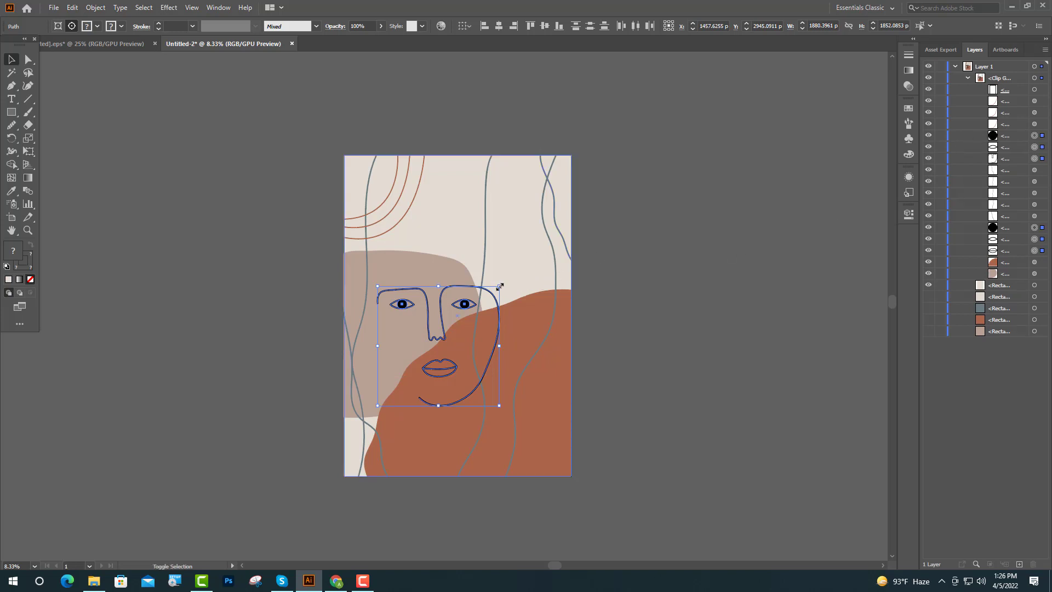
pyautogui.moveTo(500, 286)
pyautogui.mouseDown()
pyautogui.moveTo(515, 247)
pyautogui.moveTo(524, 259)
pyautogui.mouseUp()
pyautogui.hotkey('ctrl', 'shift', 'a')
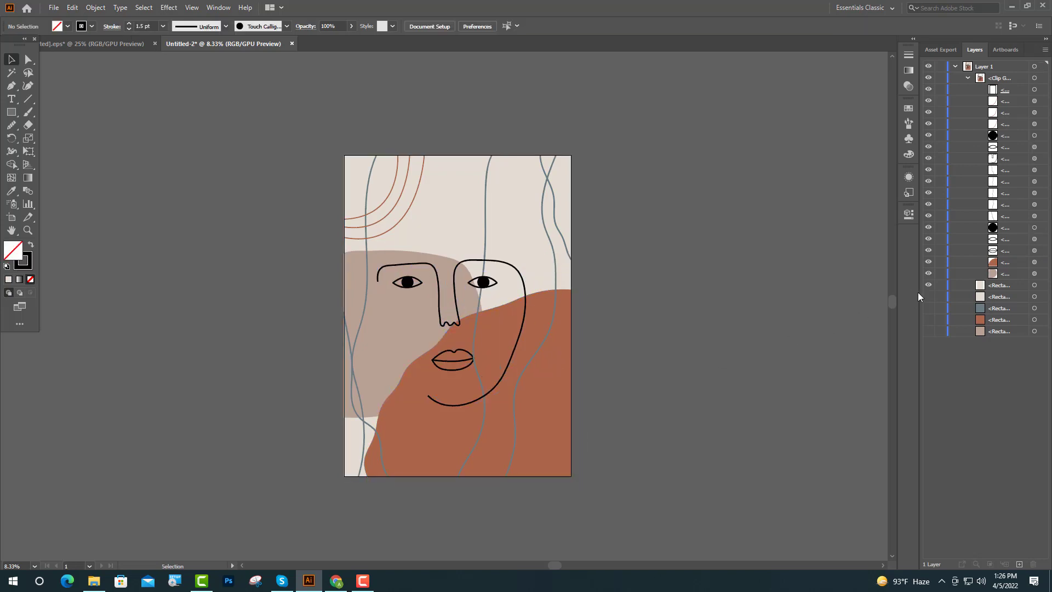
# - Move the taupe shape above the rust shape within the clip group and widen it slightly toward the right
pyautogui.moveTo(1007, 273); pyautogui.dragTo(988, 257)
pyautogui.scroll(-2, 706, 314)
pyautogui.scroll(3, 498, 327)
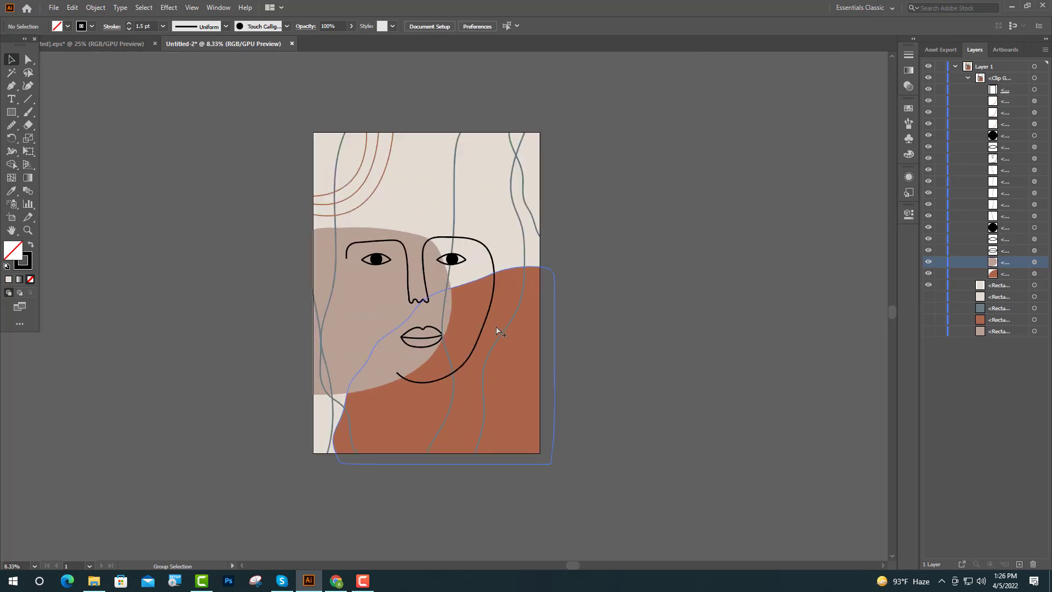
pyautogui.click(1035, 263)
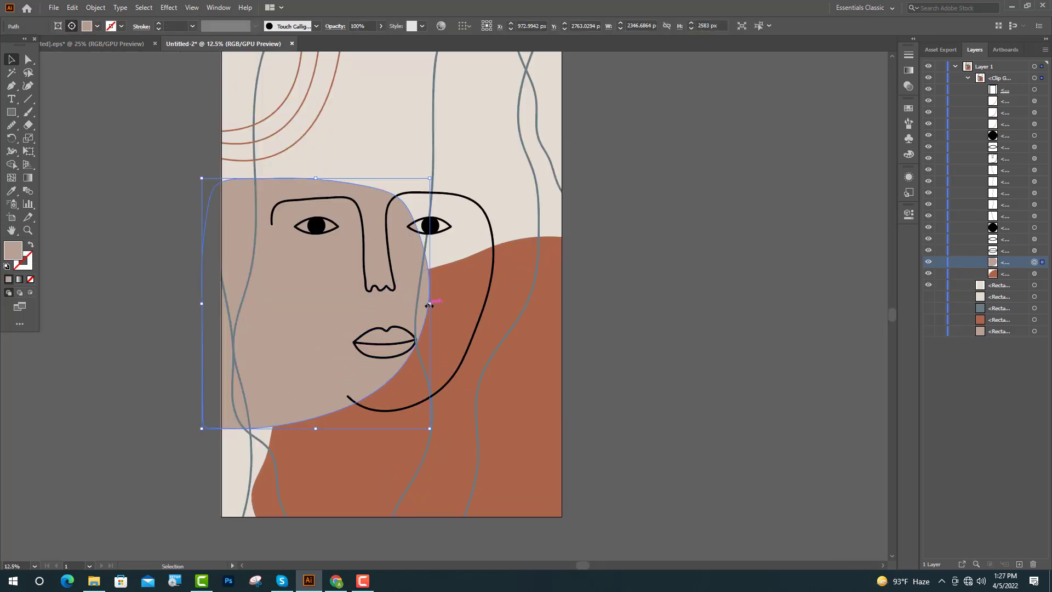
pyautogui.moveTo(431, 303); pyautogui.dragTo(445, 306)
pyautogui.click(638, 277)
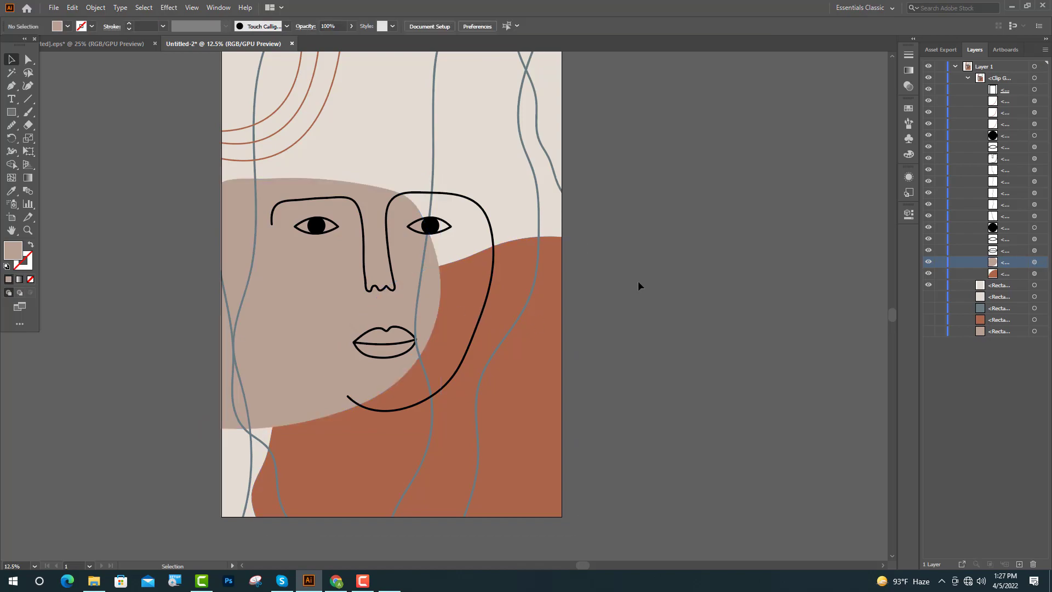
pyautogui.scroll(-1, 603, 263)
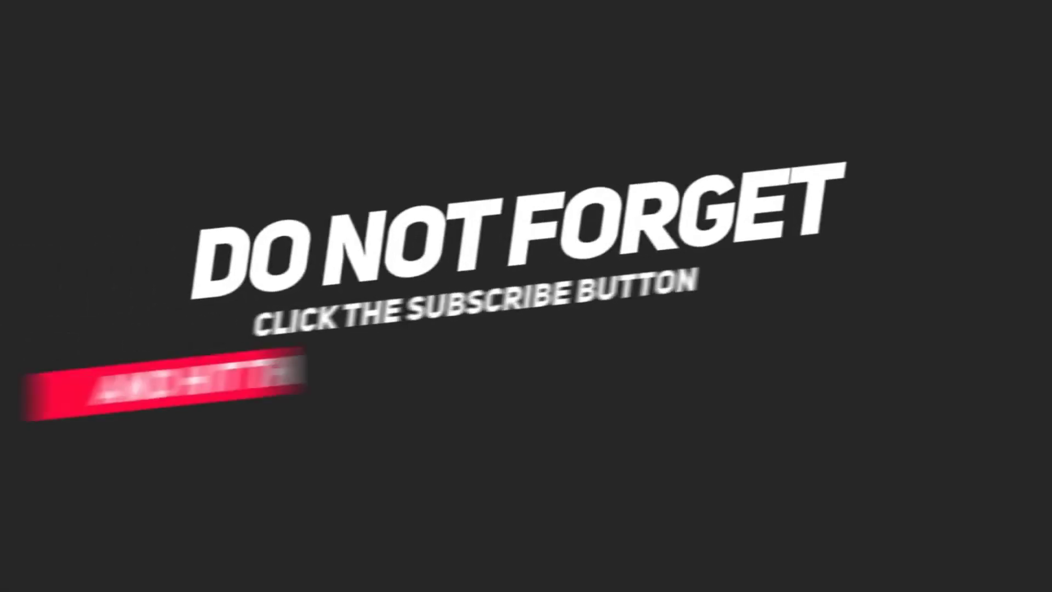